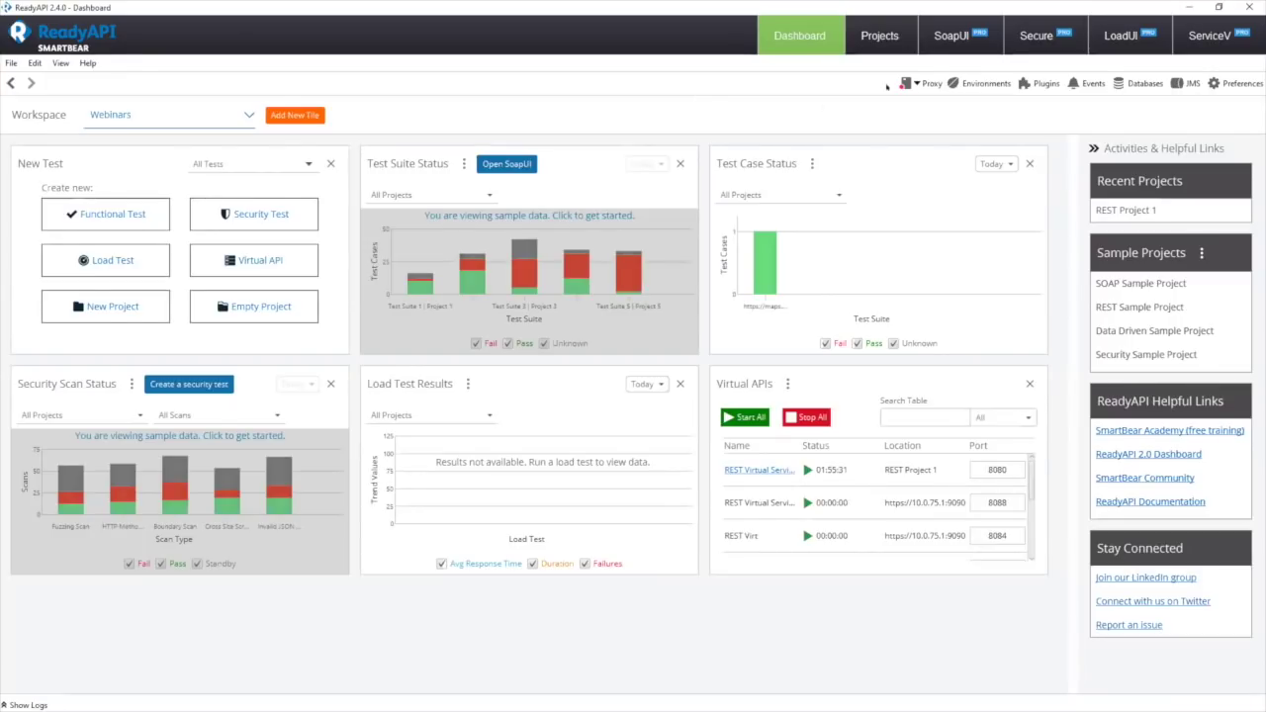
- Send the geolocation method's Request 1 to maps.googleapis.com, review its response, and expand the weatherByGeolocation method in the project tree
click(880, 35)
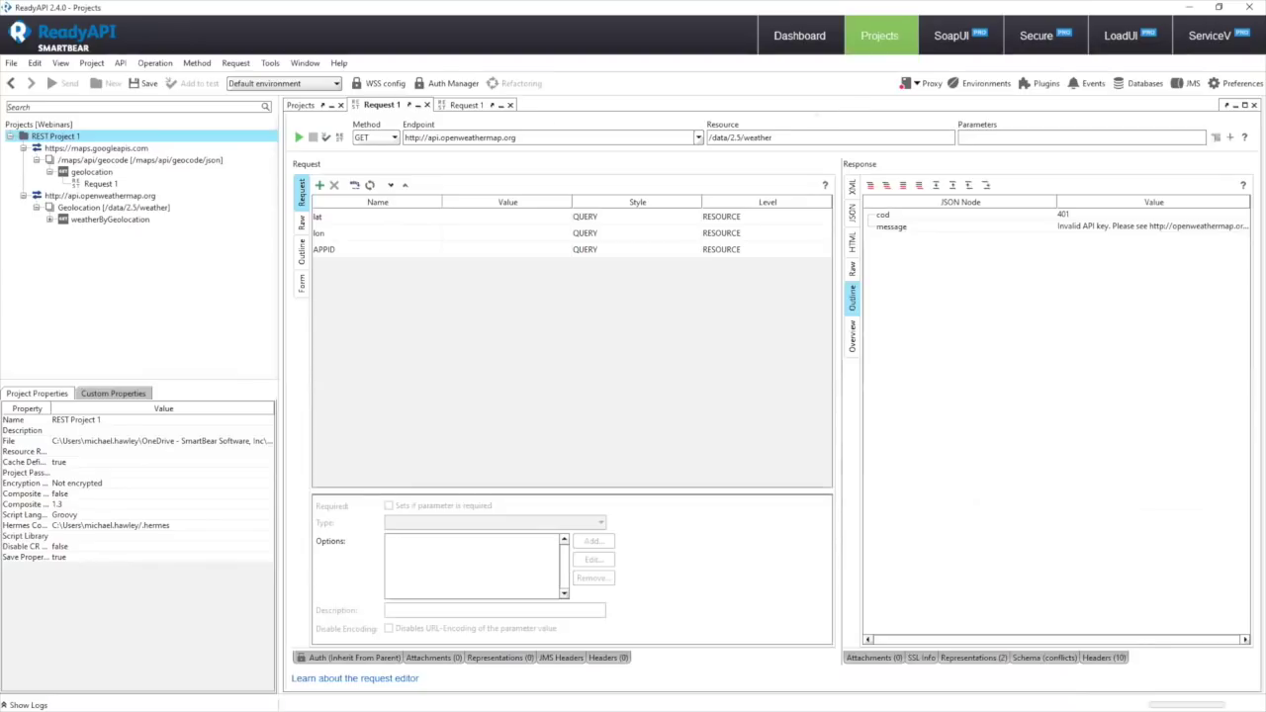
click(136, 150)
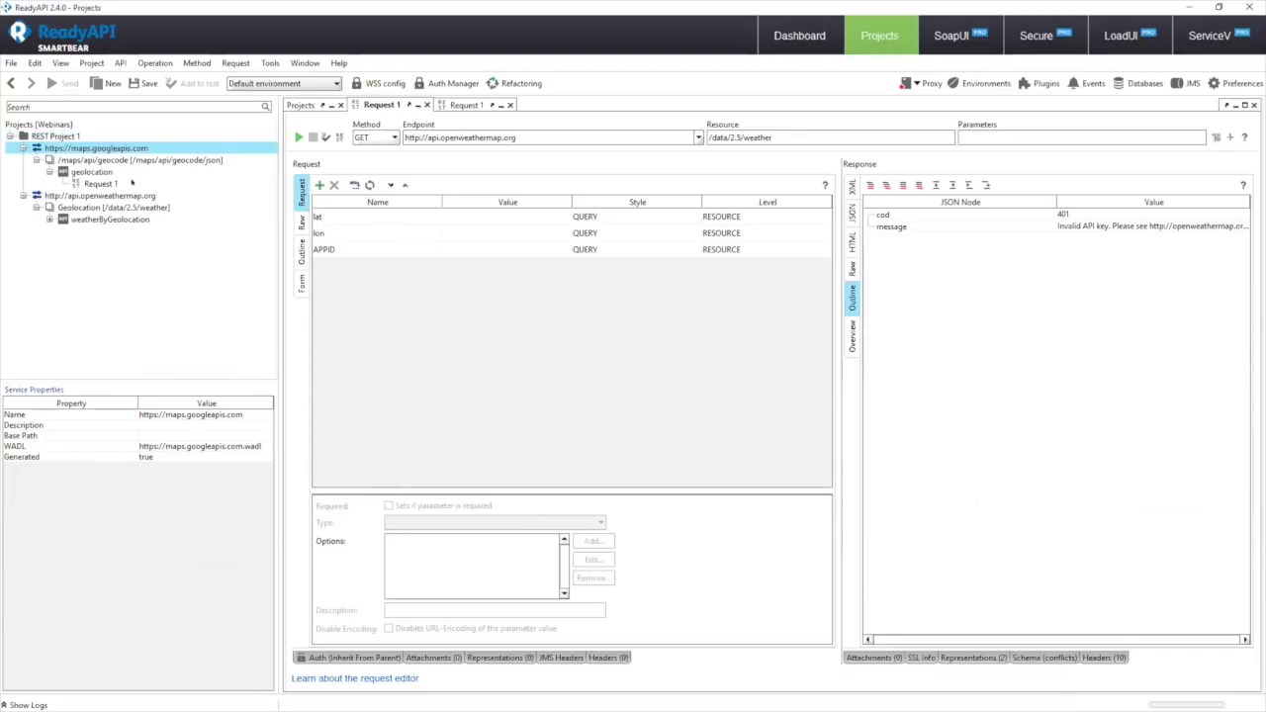
click(128, 184)
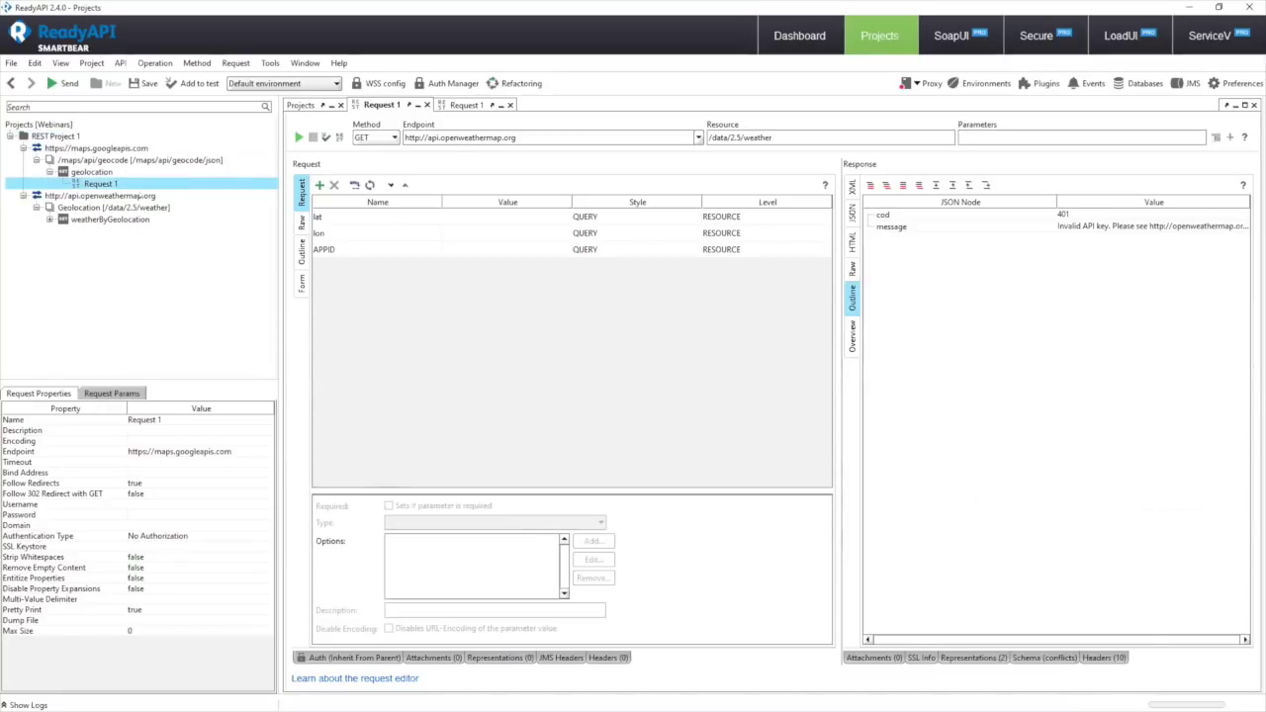
double_click(143, 184)
click(299, 137)
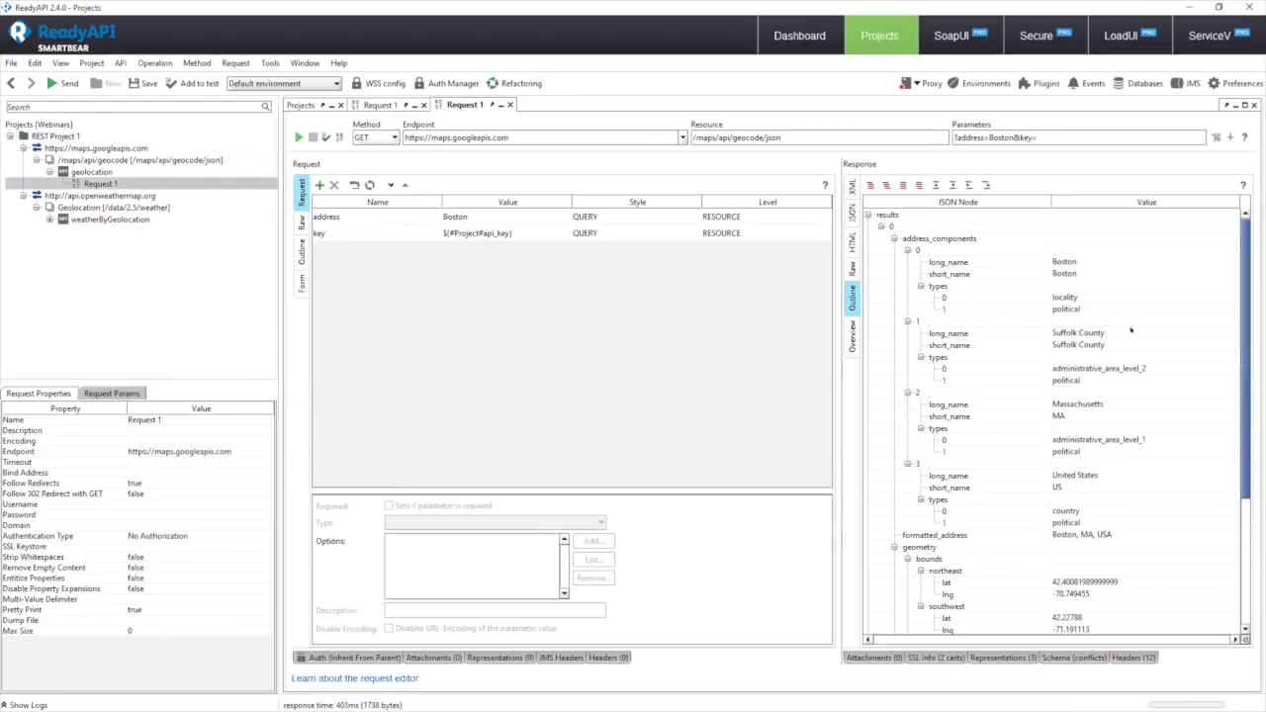
scroll(1054, 421, down, 3)
scroll(1053, 420, up, 3)
click(104, 218)
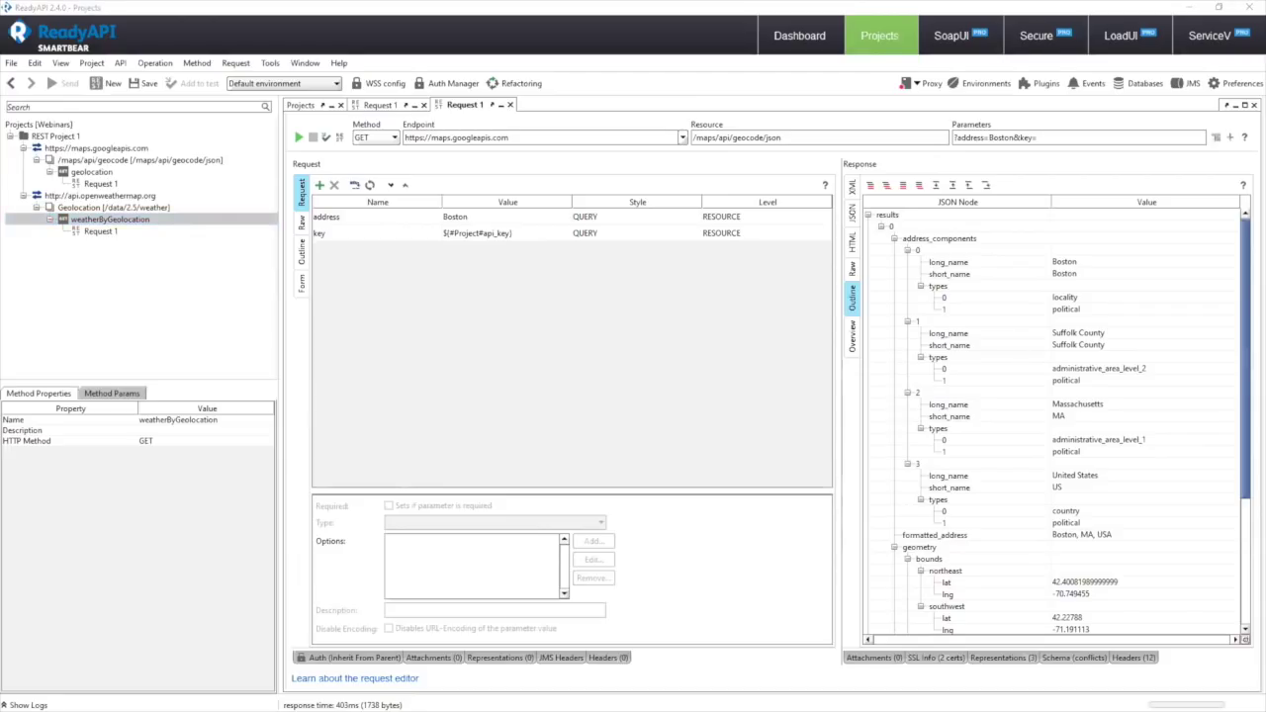
click(238, 258)
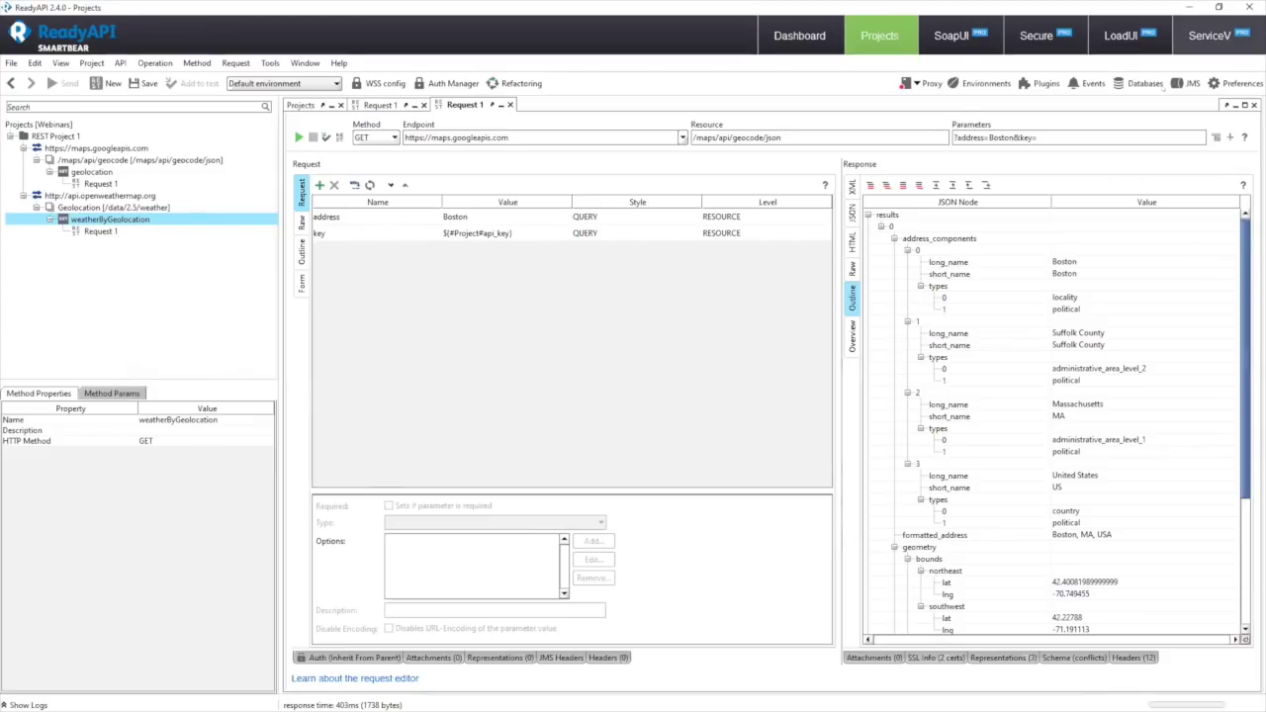
- Create an empty REST virtual service for REST Project 1 in ServiceV and open its setup
click(1209, 36)
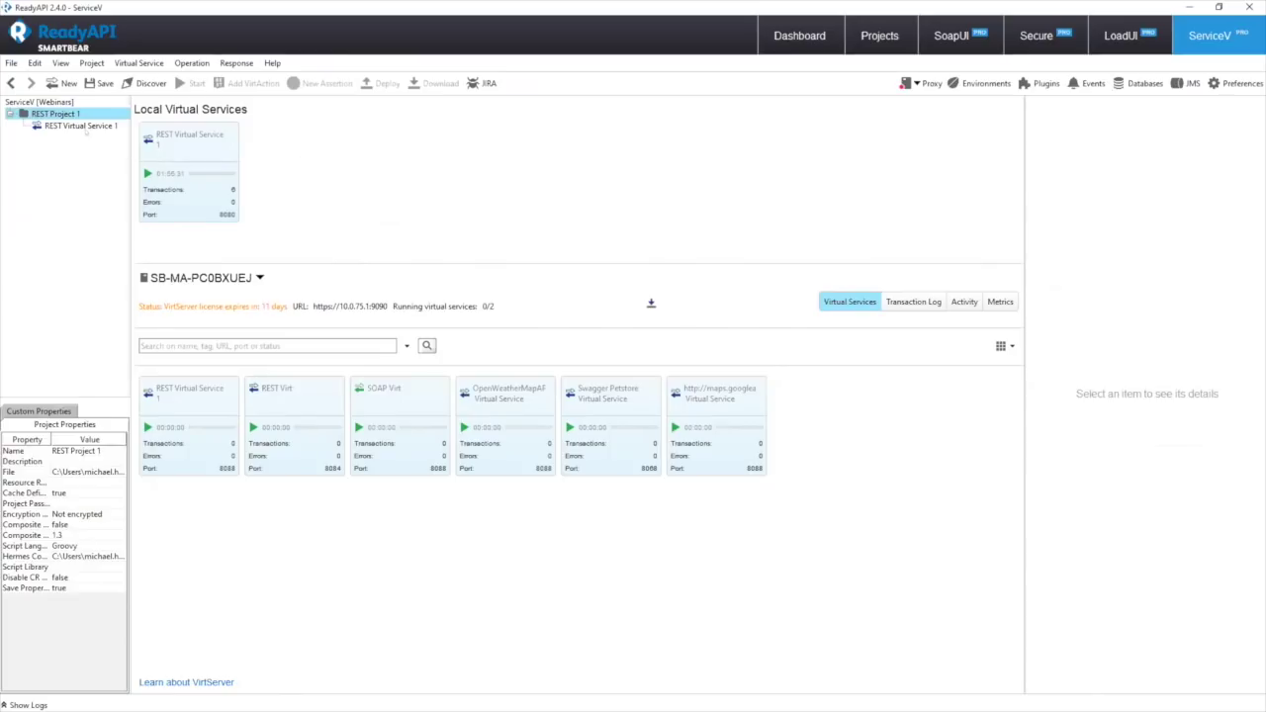
click(62, 83)
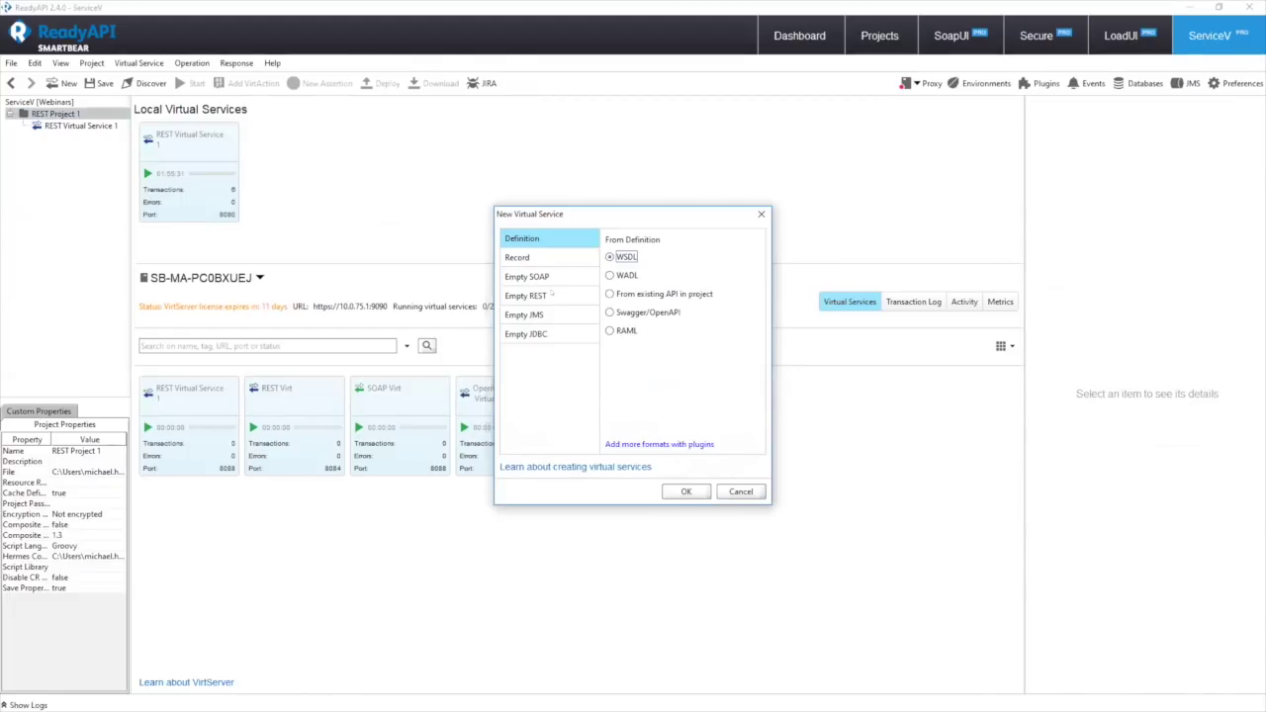
click(549, 295)
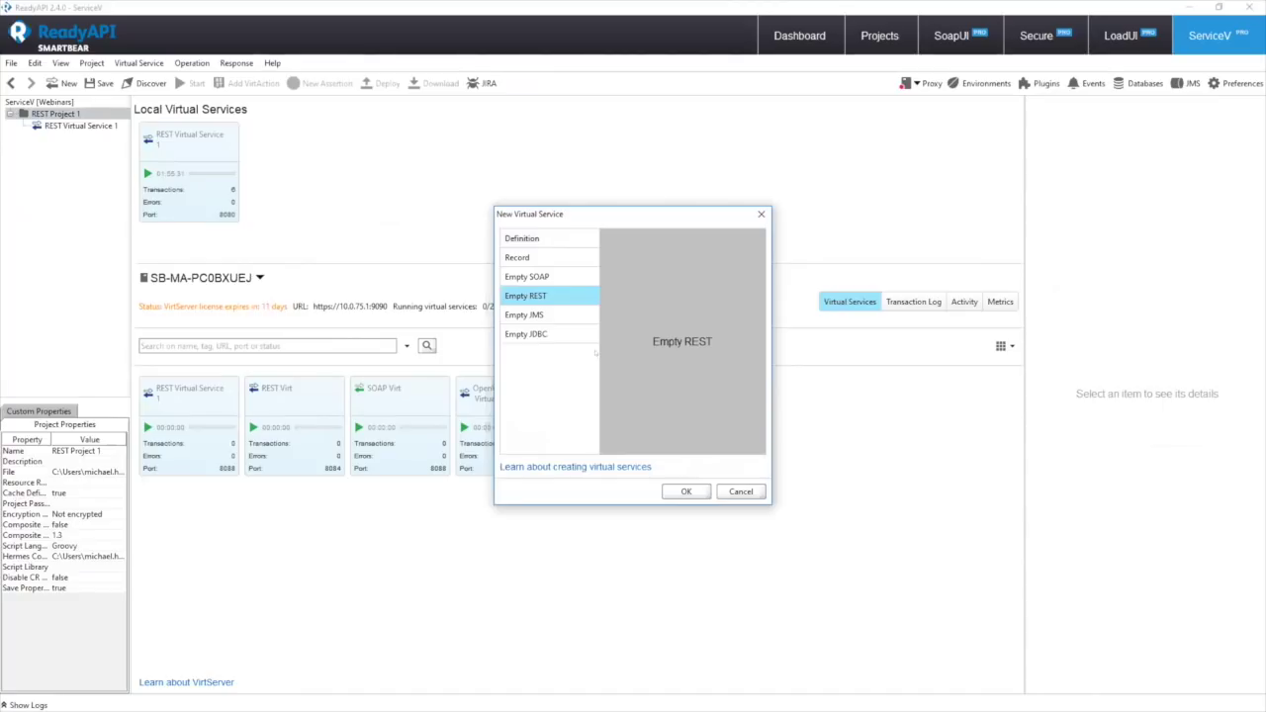
click(696, 484)
click(603, 379)
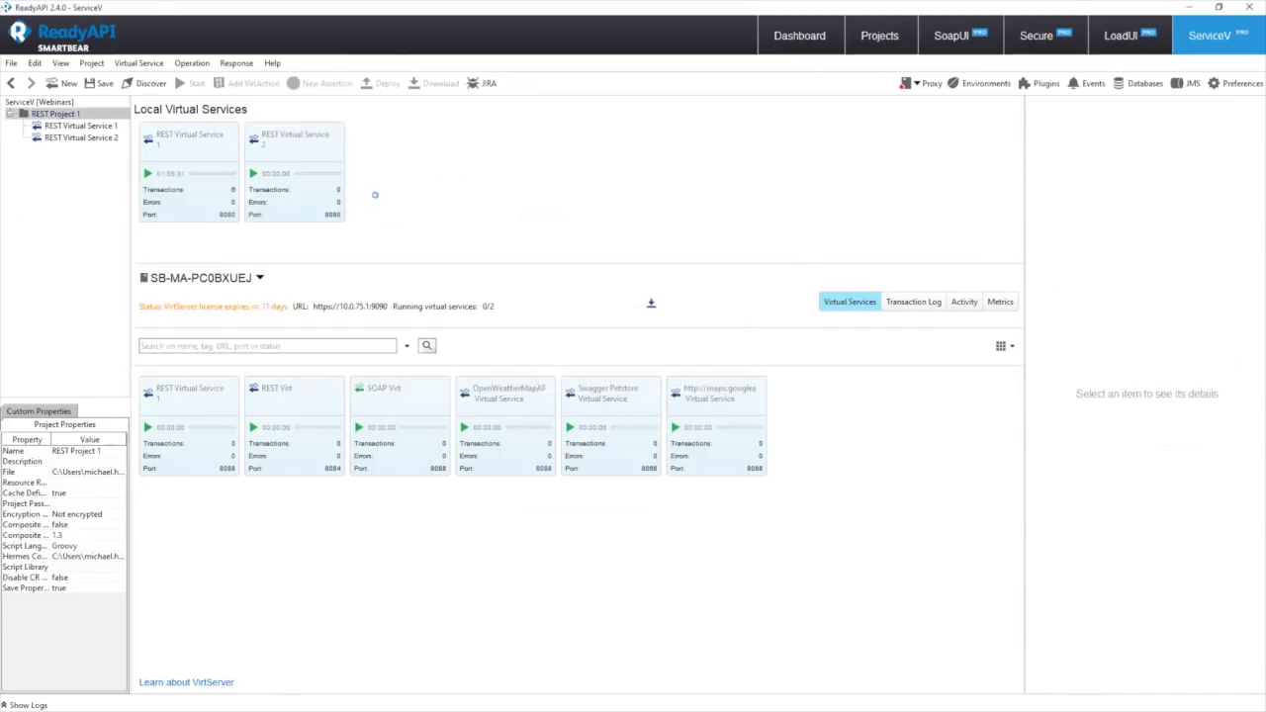
double_click(299, 203)
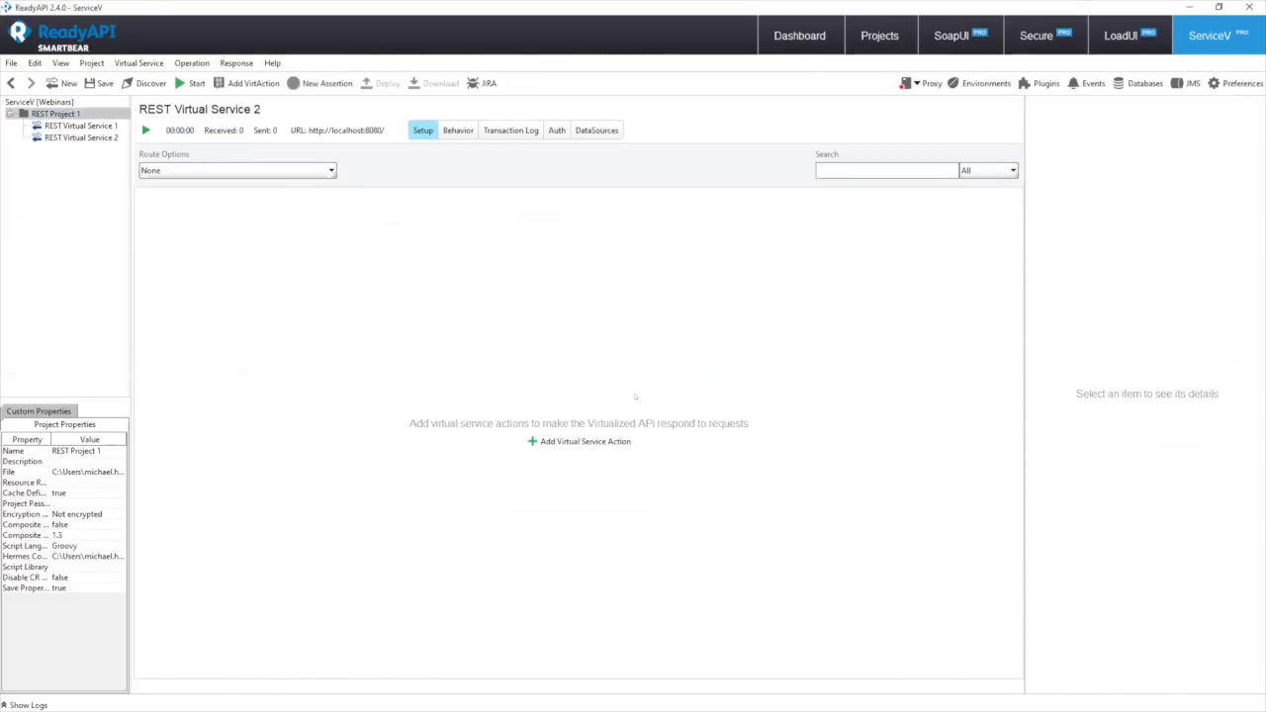
click(584, 441)
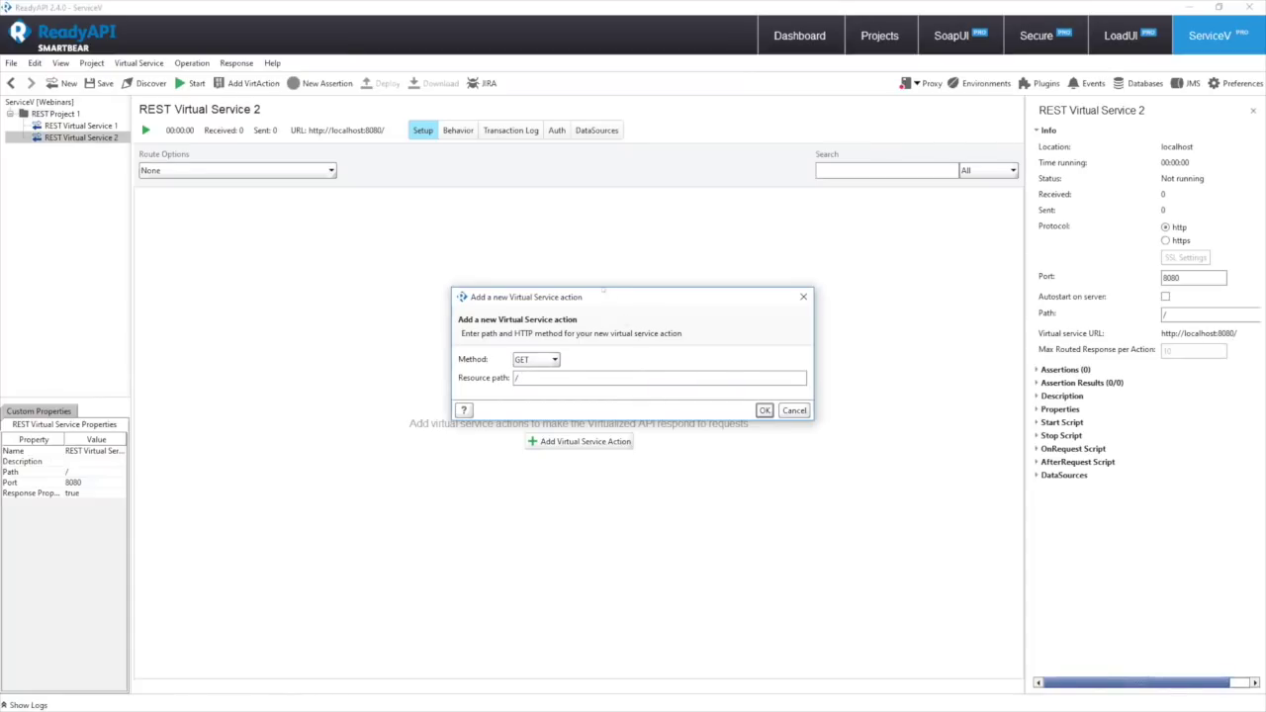
drag(564, 297, 521, 282)
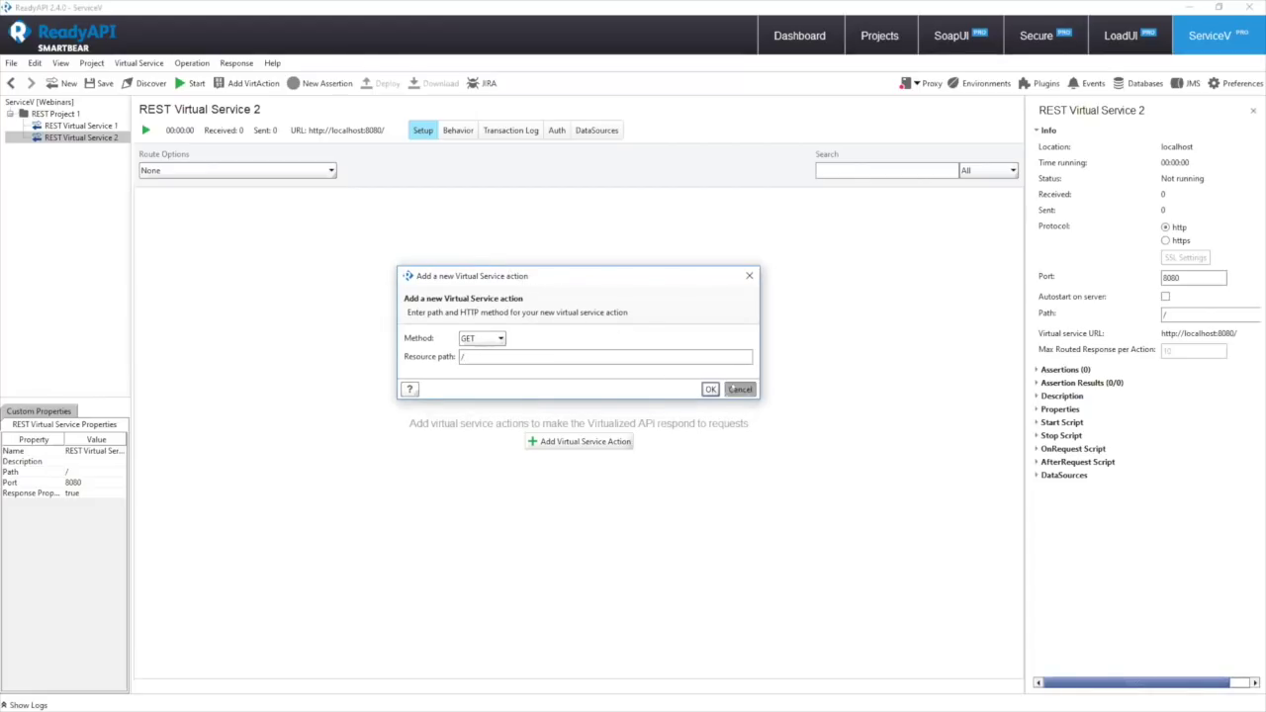
click(751, 395)
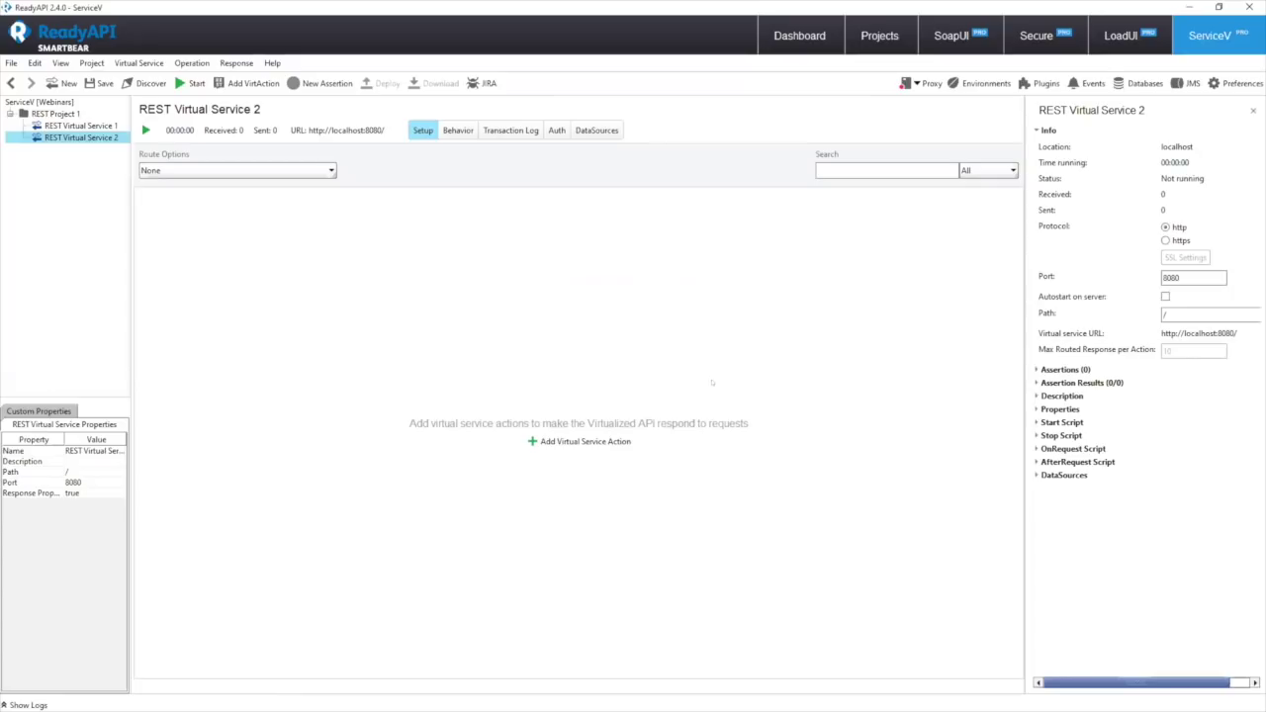
click(297, 171)
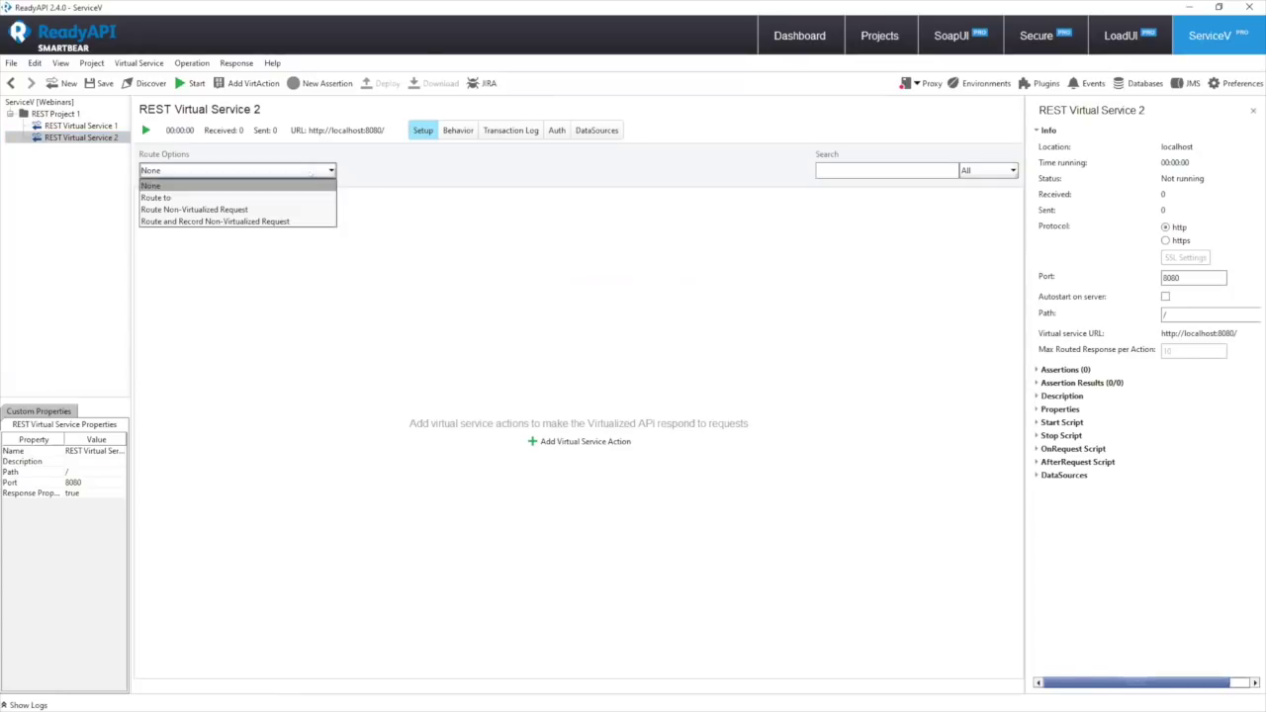
click(302, 221)
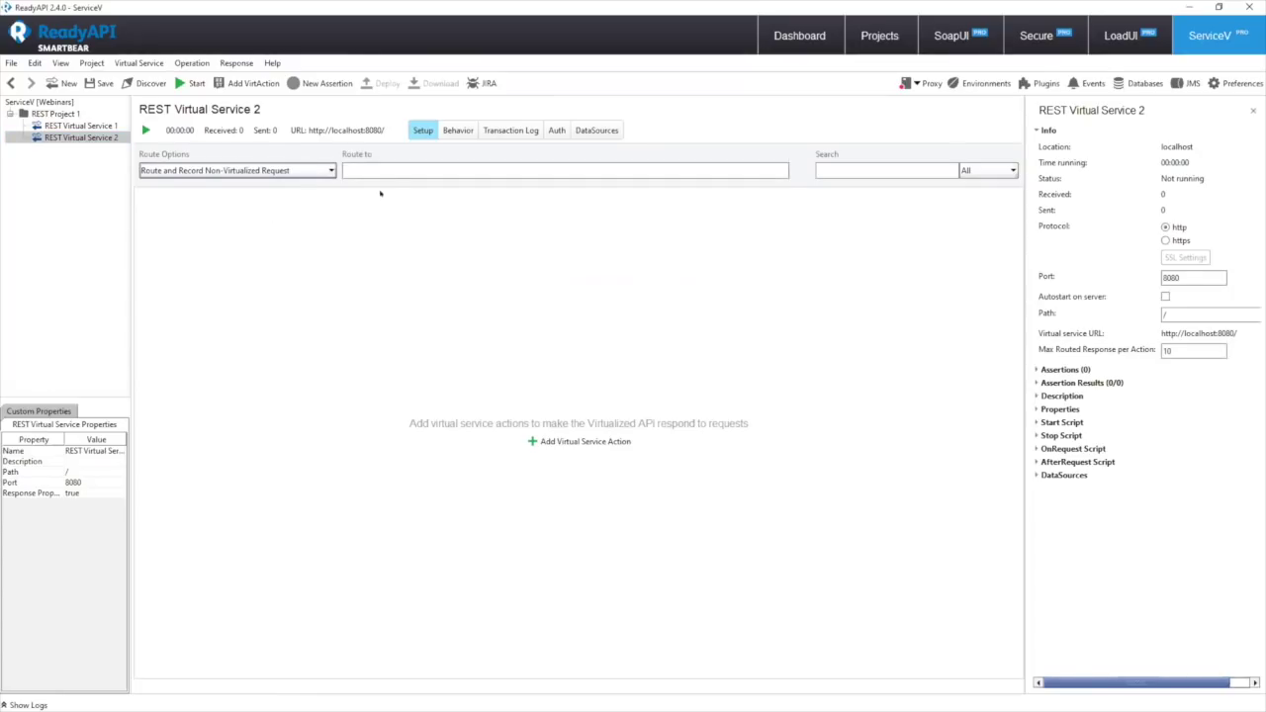
click(377, 173)
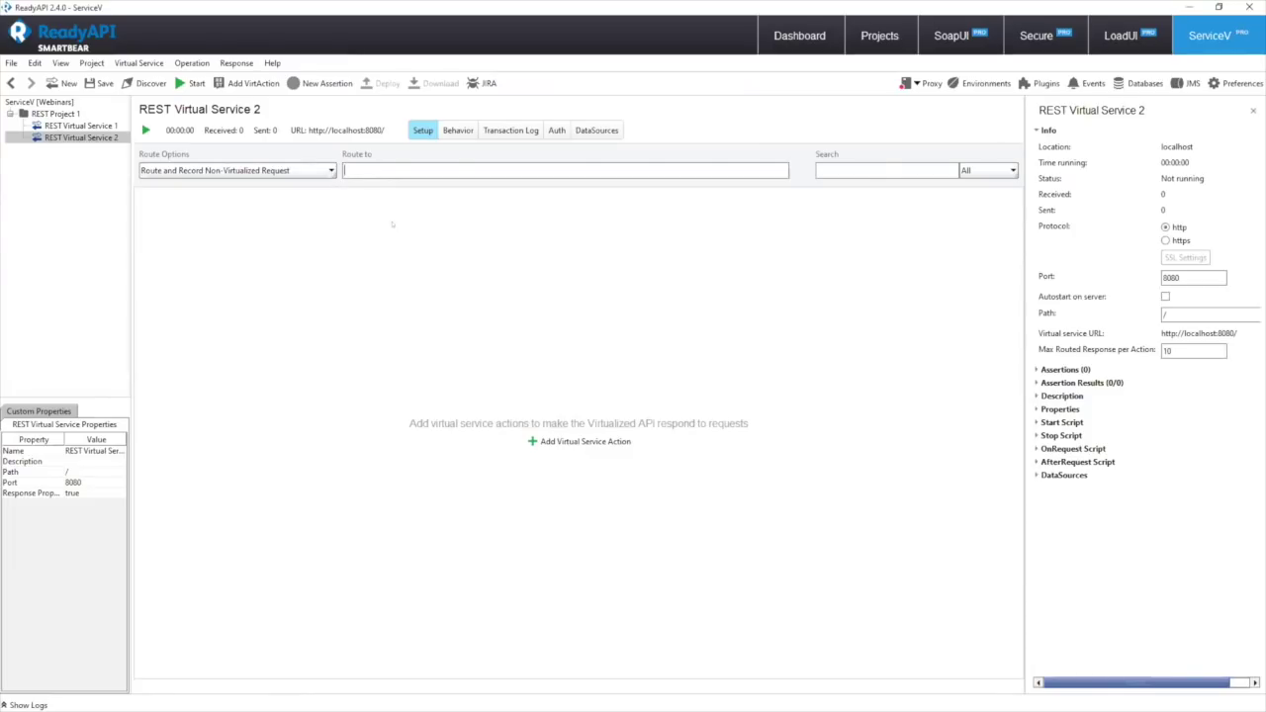
text(https)
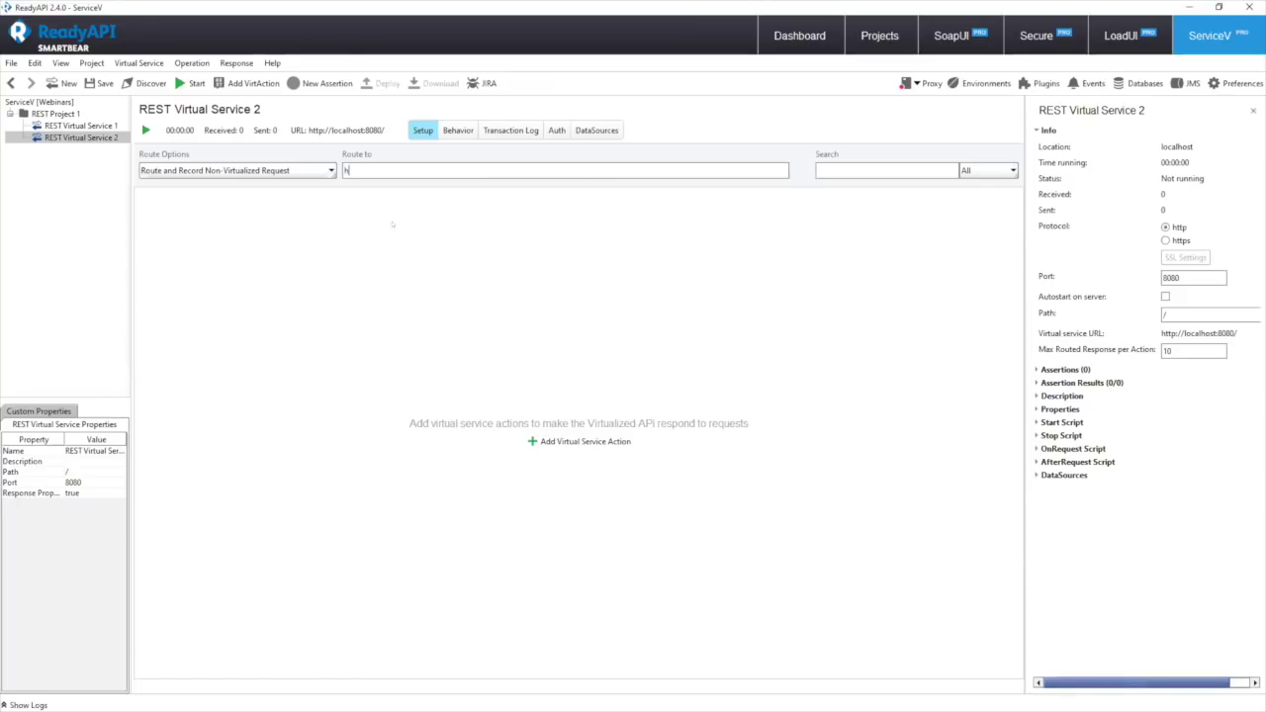
text(://localhost:)
key(ctrl+shift+Left)
key(BackSpace)
text(maps.googleapis.com)
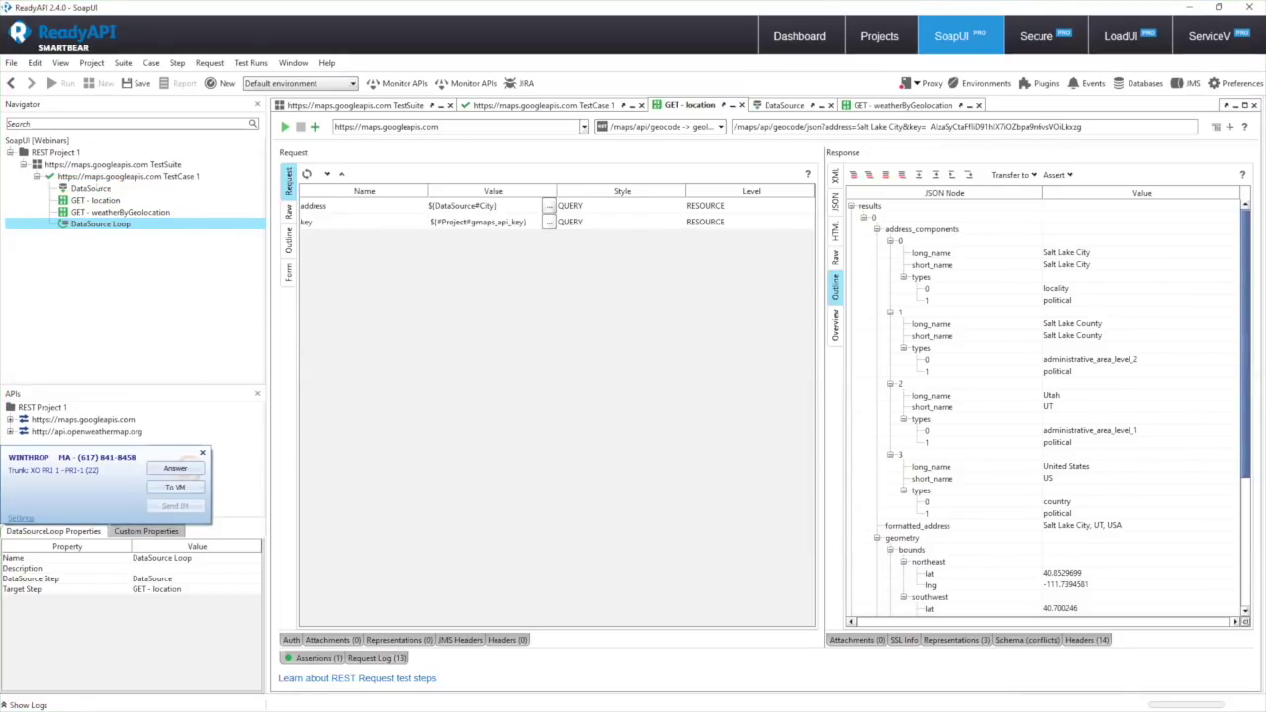
- Open the test case's DataSource step to examine its city and state rows, and dismiss the incoming call notification
double_click(90, 188)
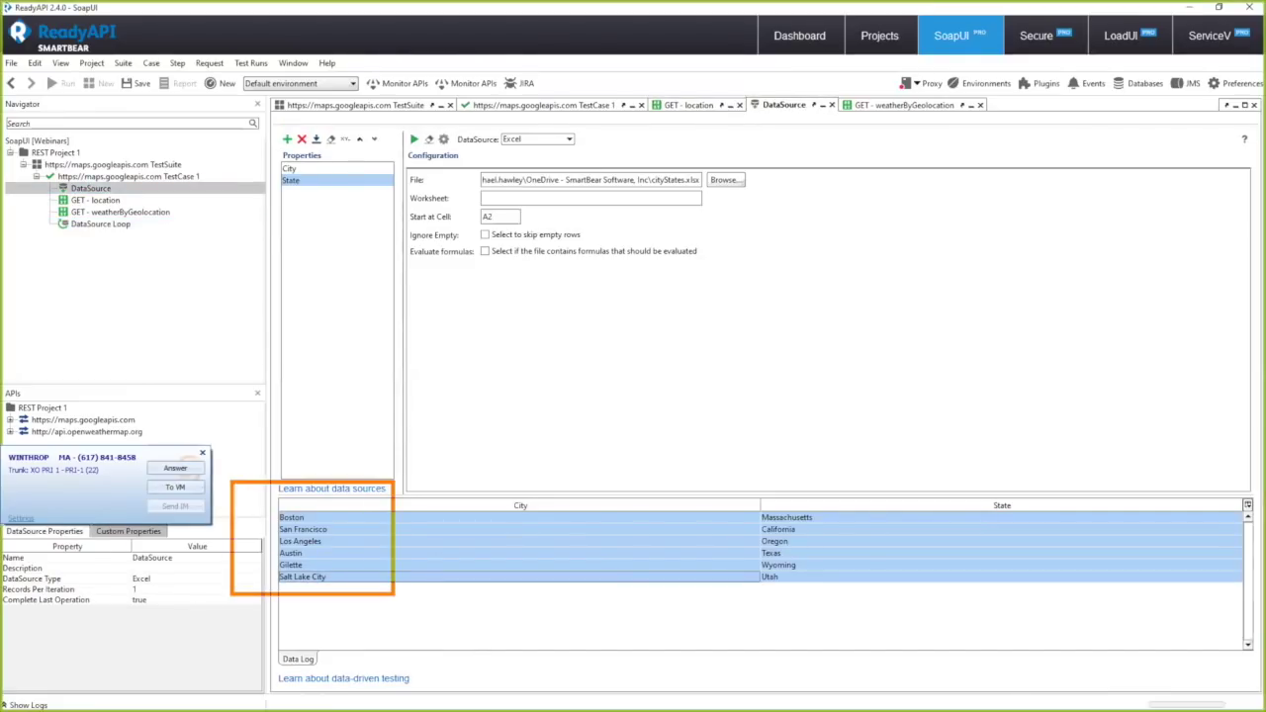
click(203, 453)
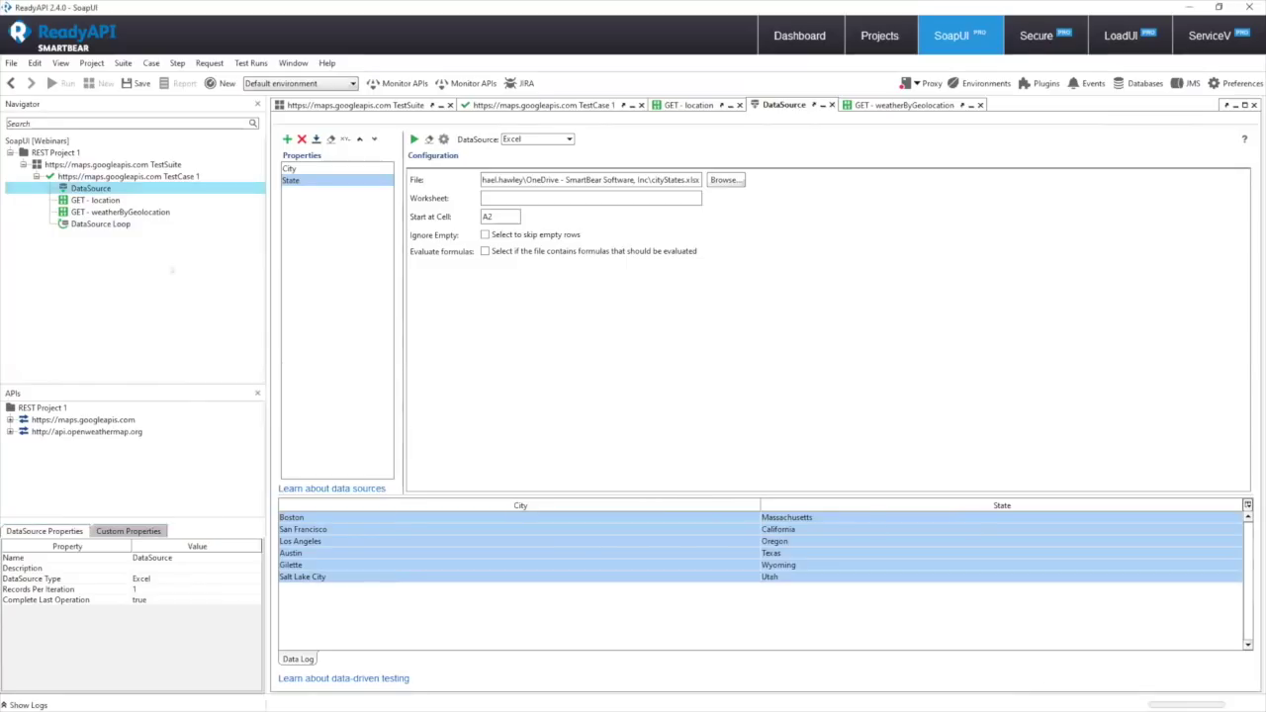
click(95, 200)
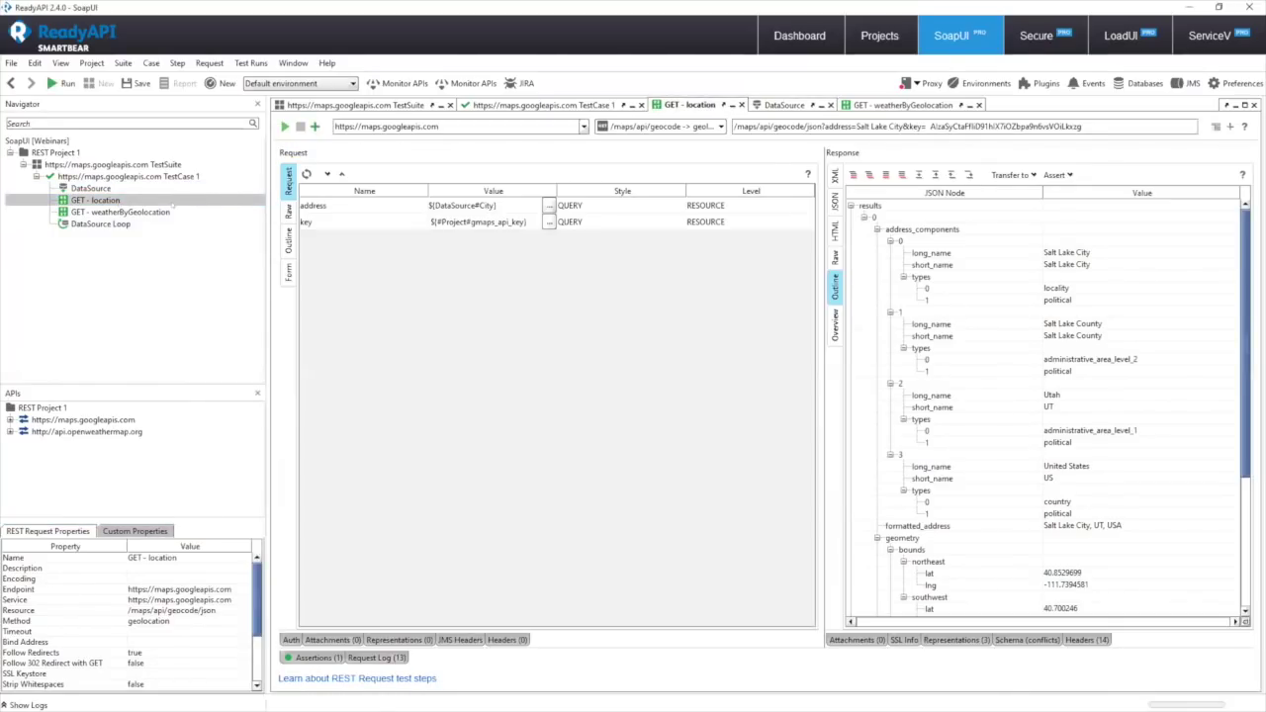
triple_click(448, 126)
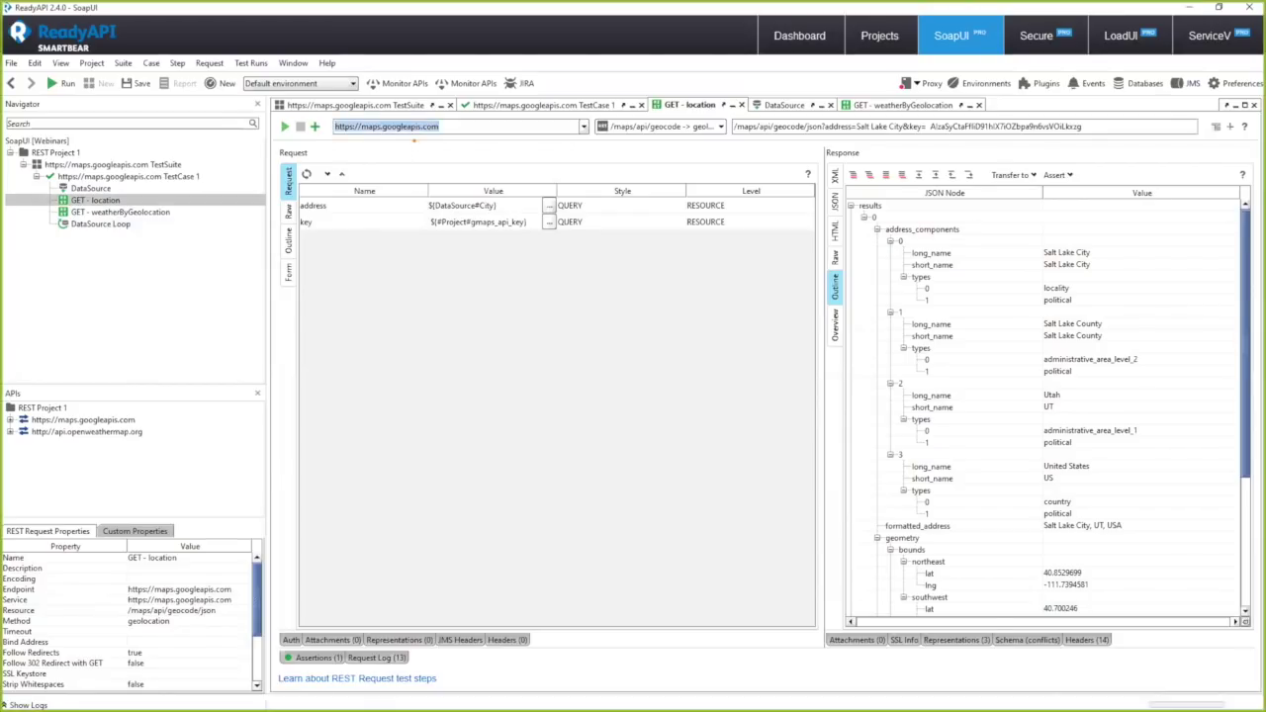
click(448, 126)
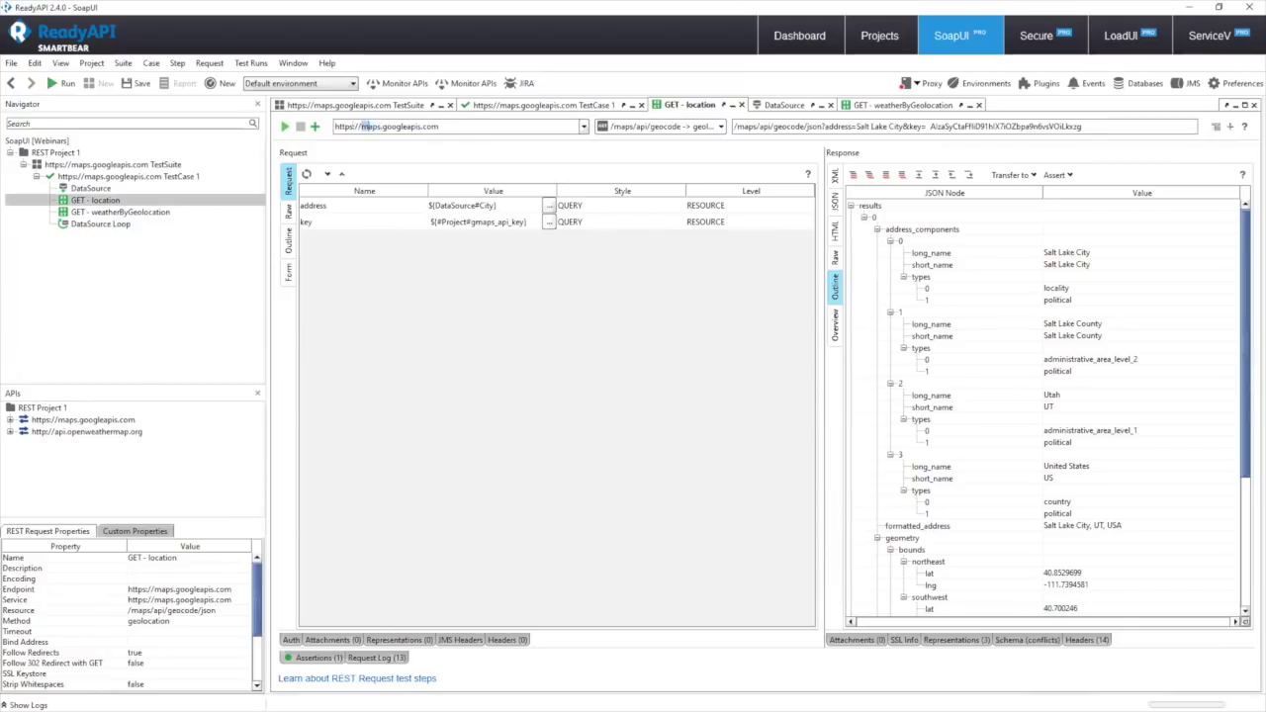
drag(336, 126, 441, 127)
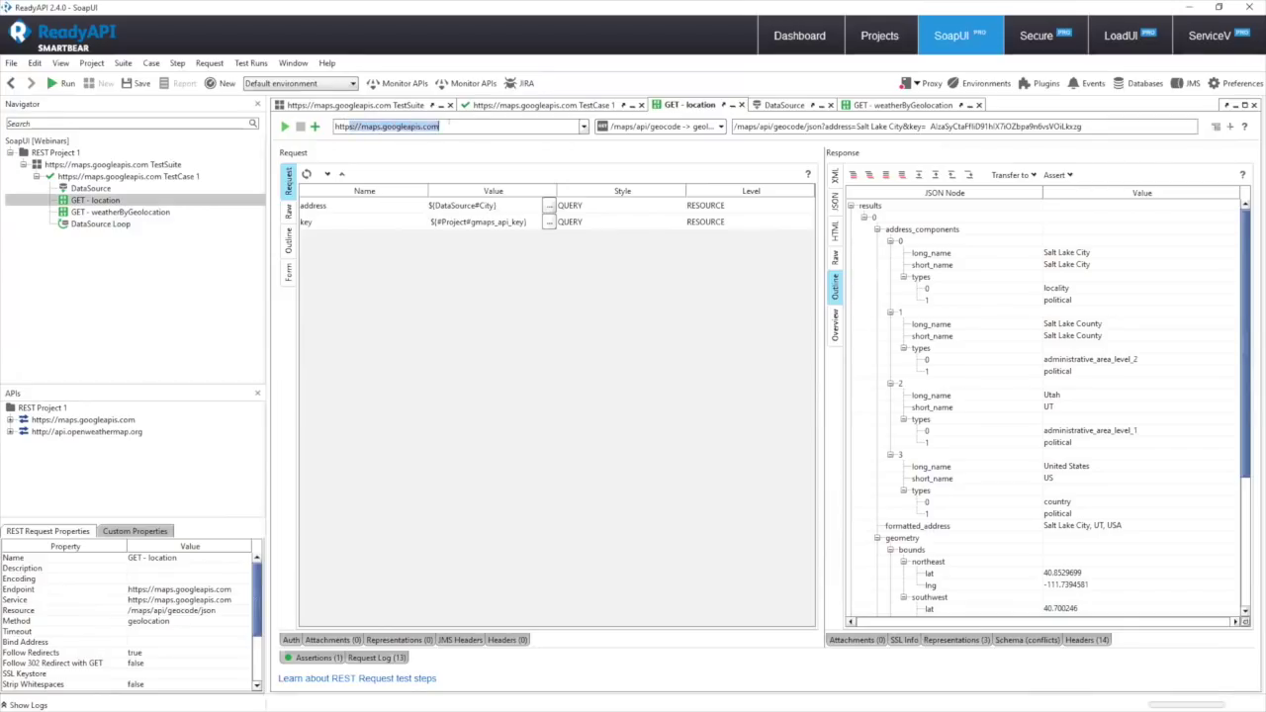
text(http://)
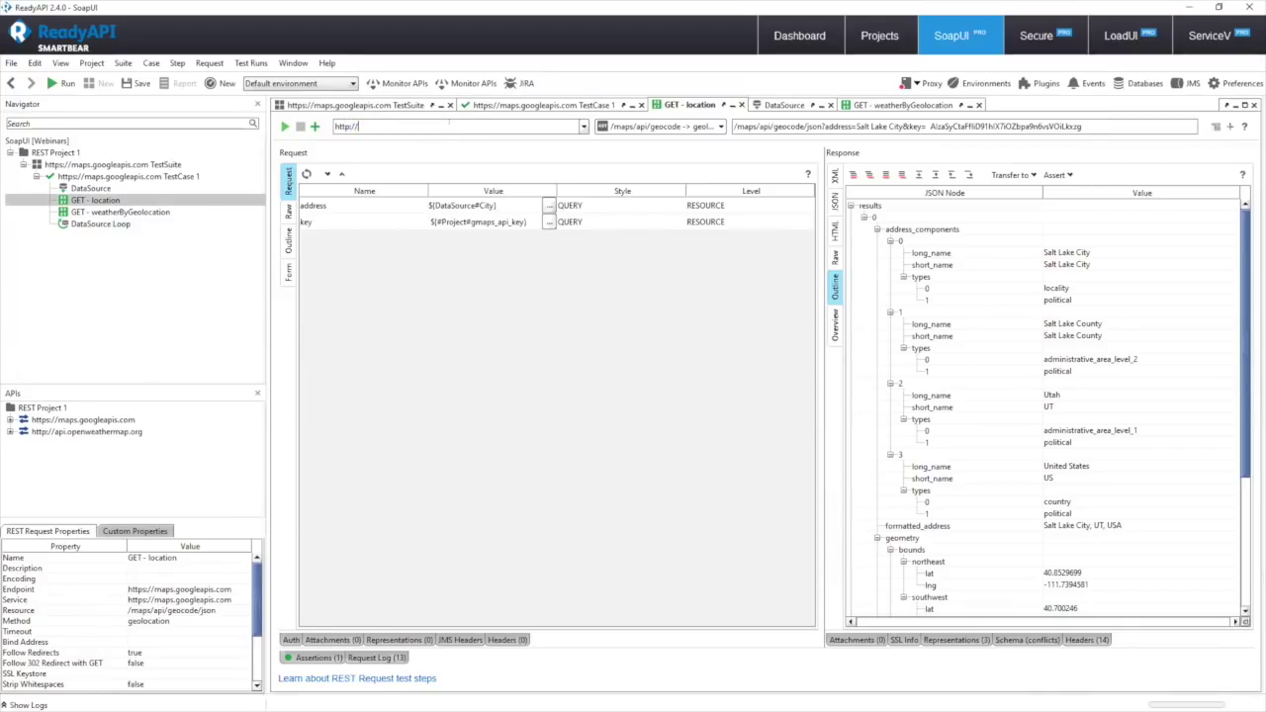
text(localhost:8080)
click(1209, 36)
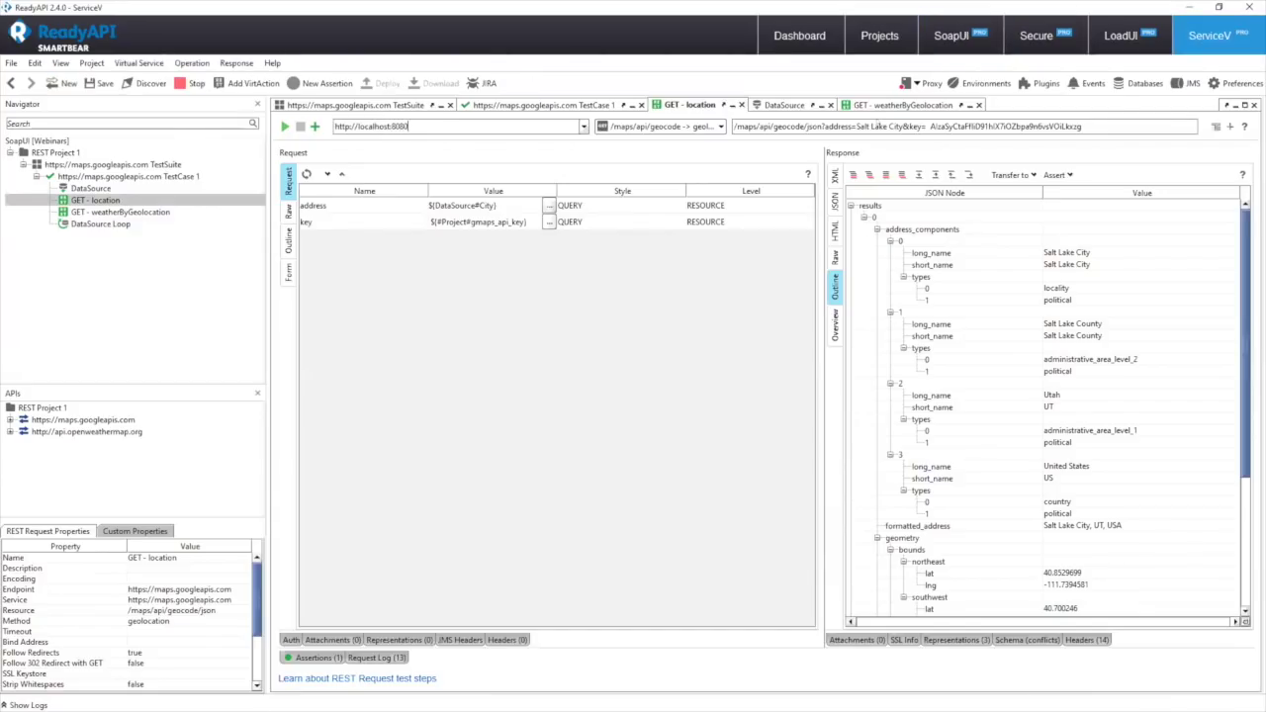
click(951, 36)
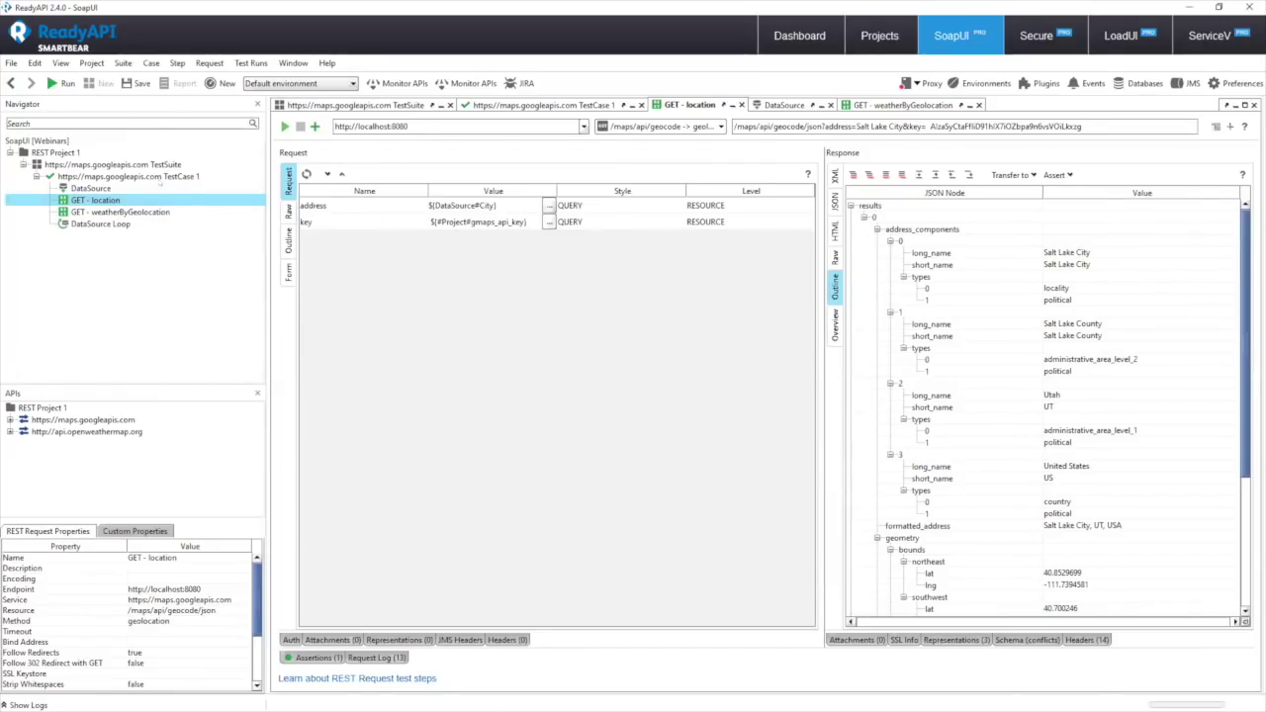
double_click(153, 174)
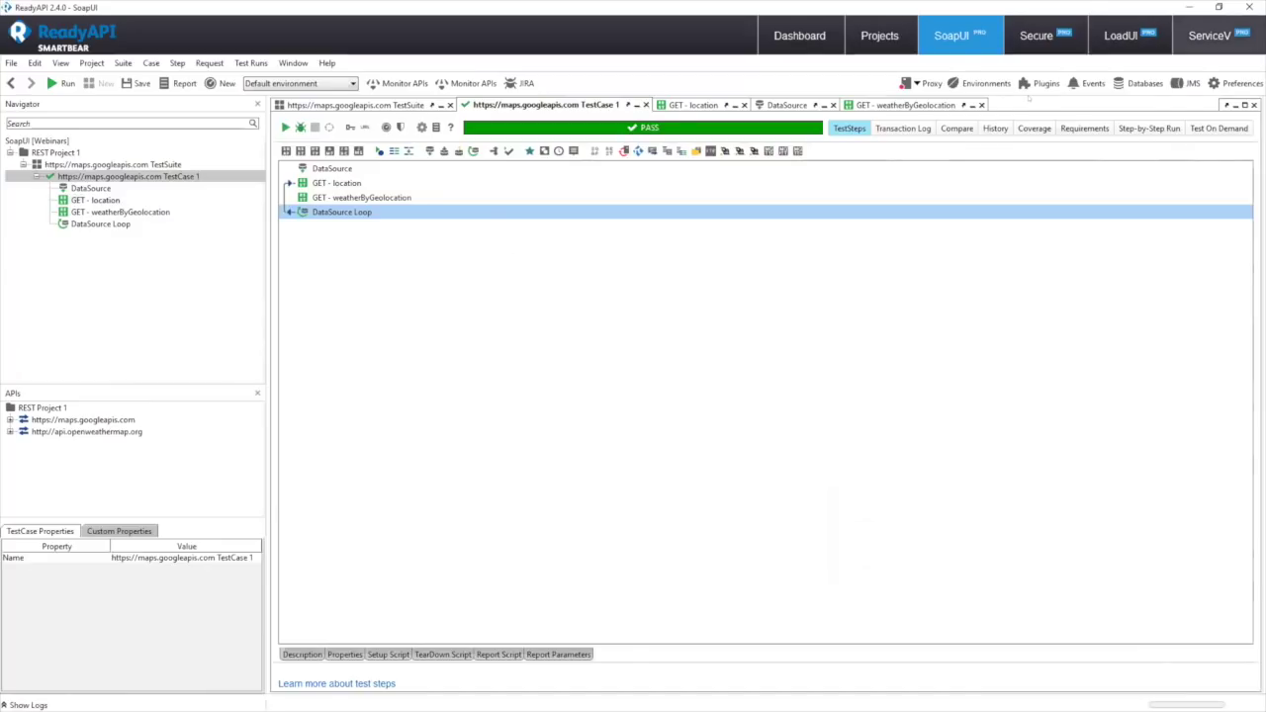
click(1209, 36)
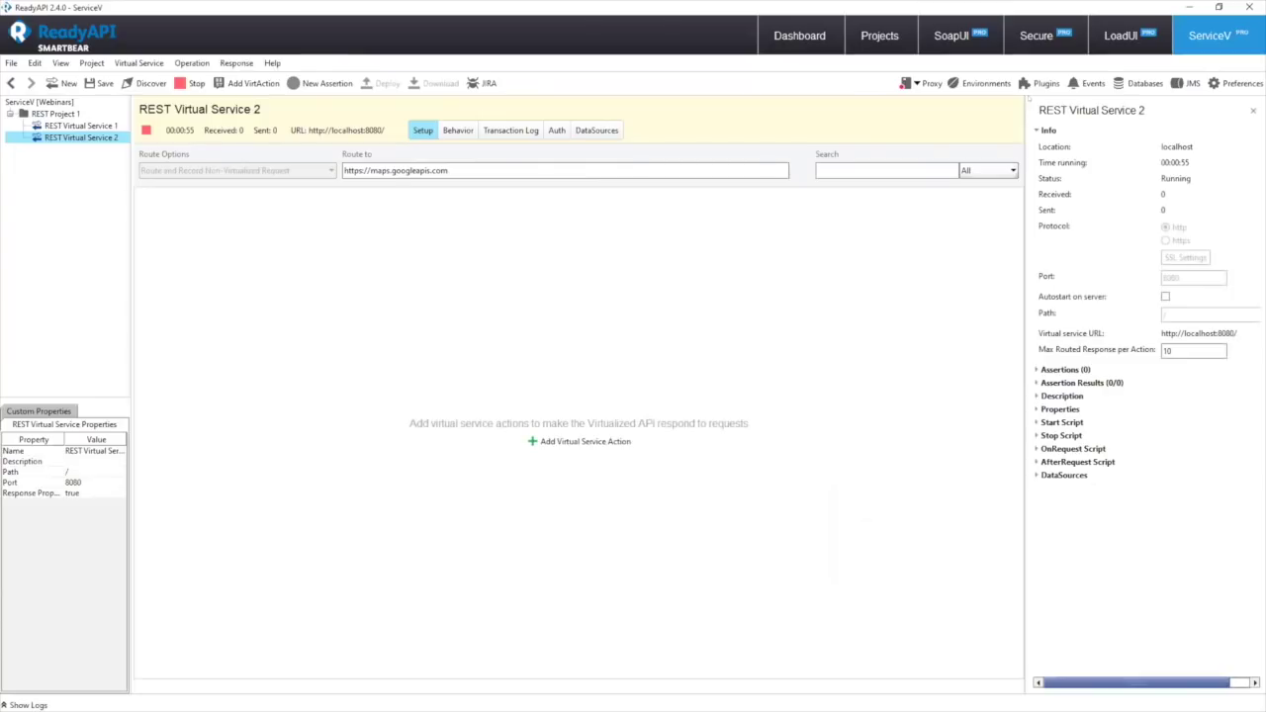
click(952, 35)
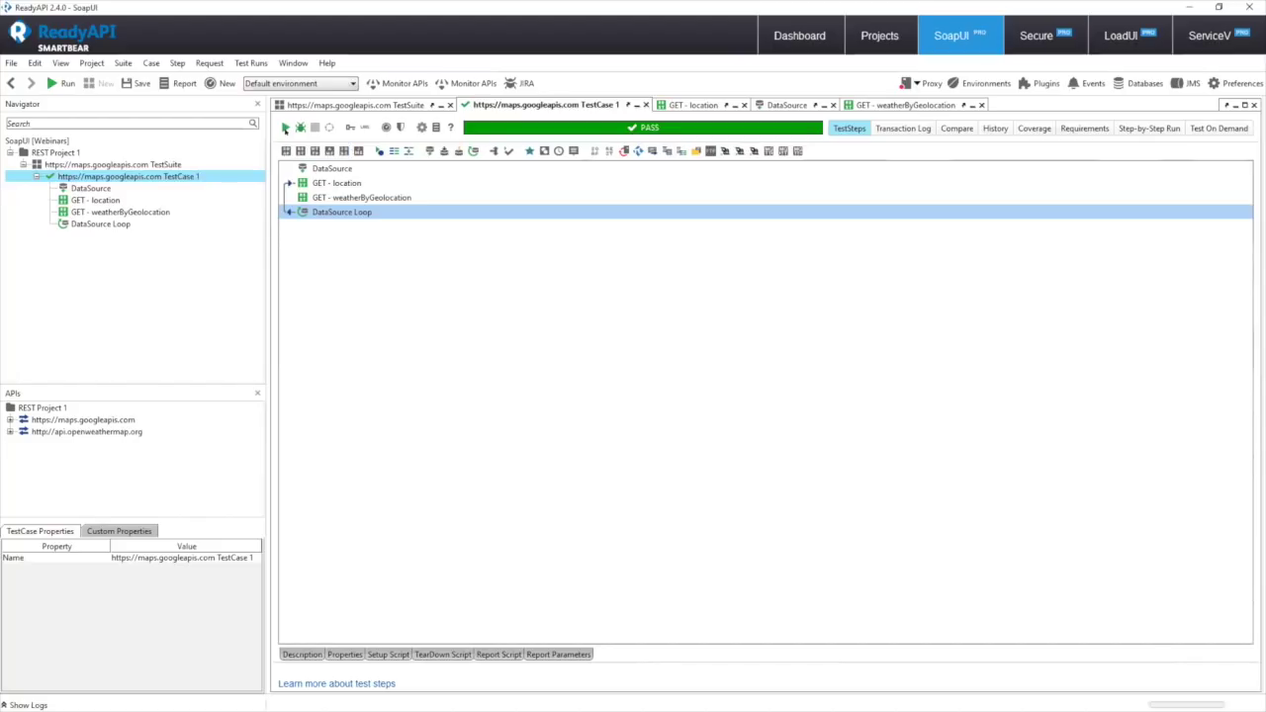
click(285, 127)
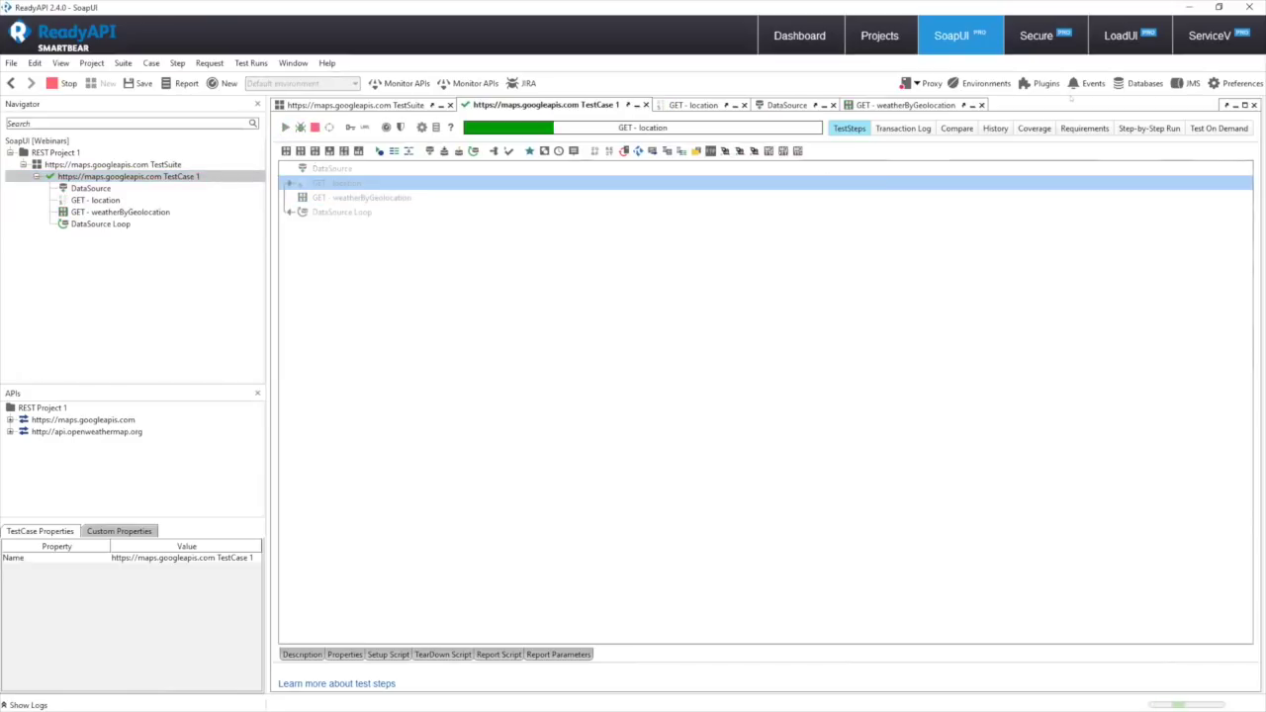
- Stop REST Virtual Service 2 in ServiceV and set its route option to None
click(1209, 36)
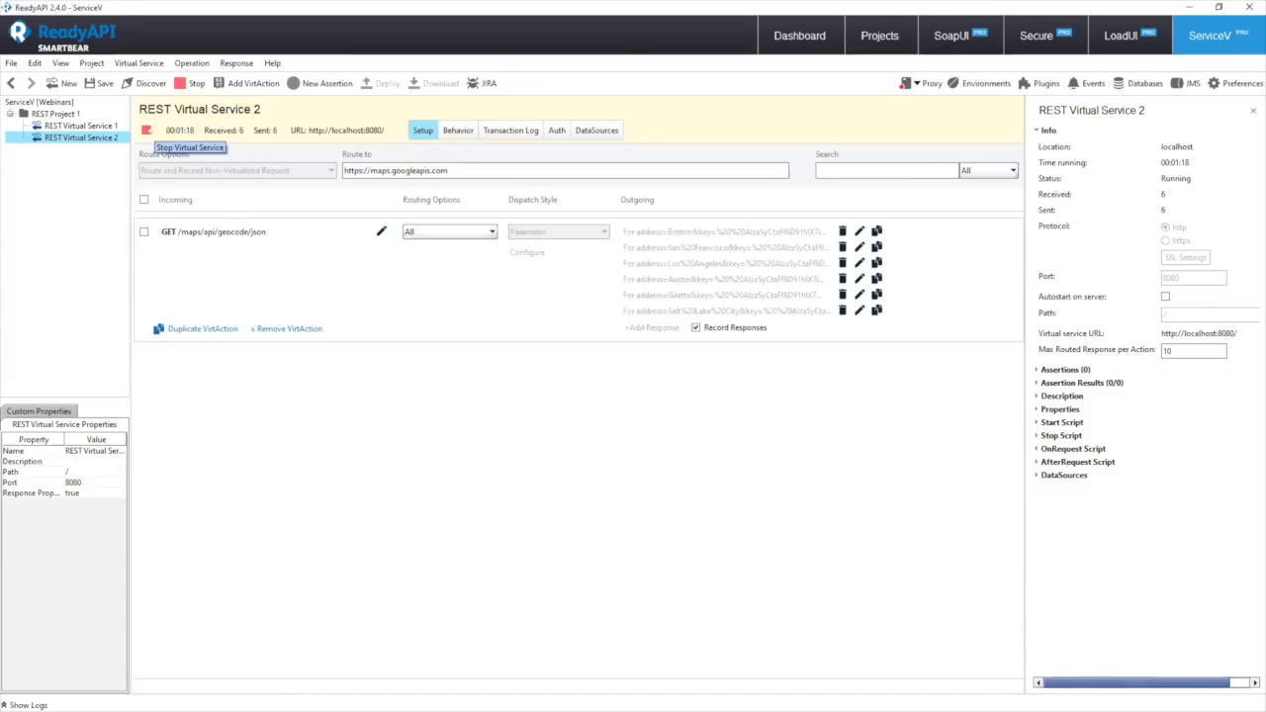
click(147, 131)
click(260, 171)
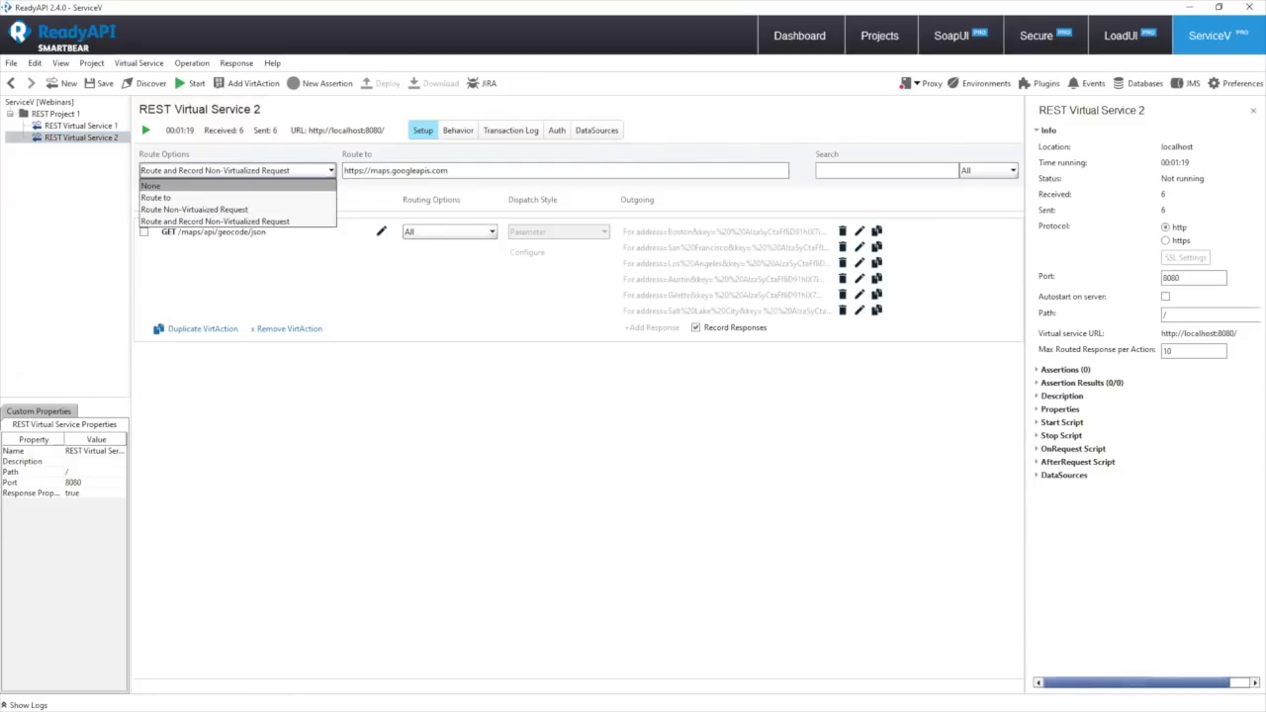
click(151, 186)
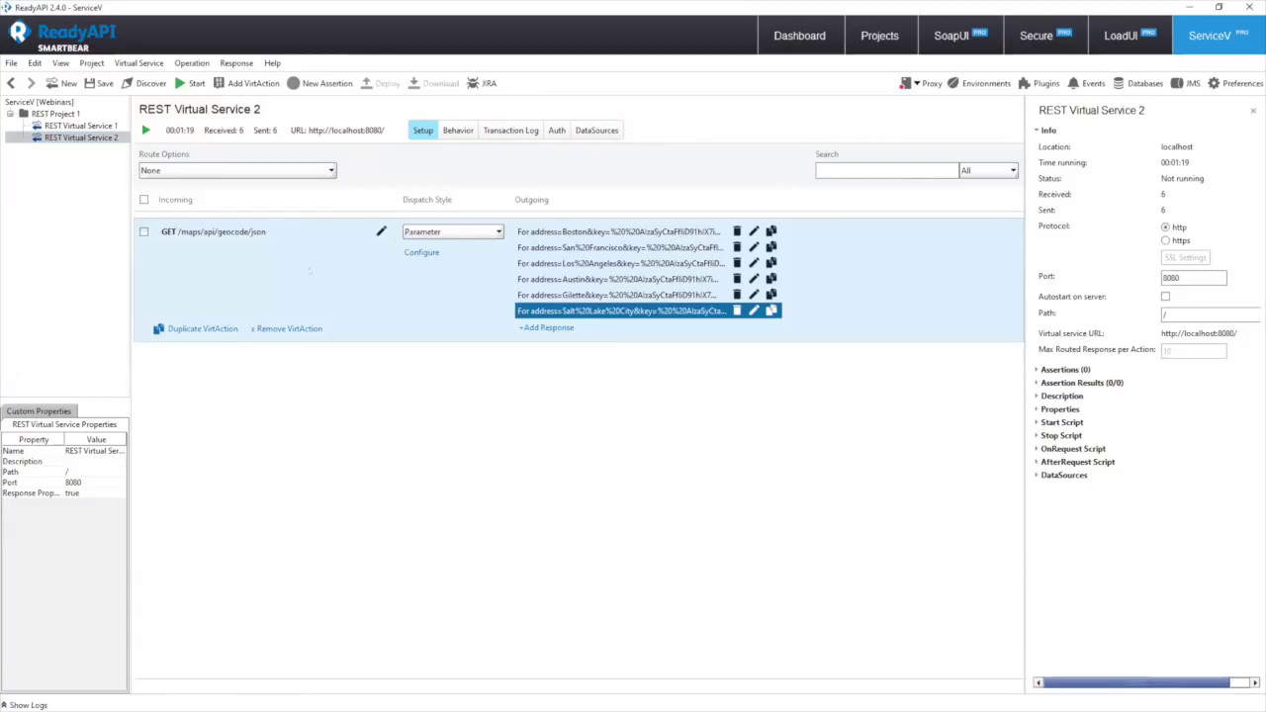
- Examine the JSON body recorded in the Boston response of the GET /maps/api/geocode/json action
click(604, 232)
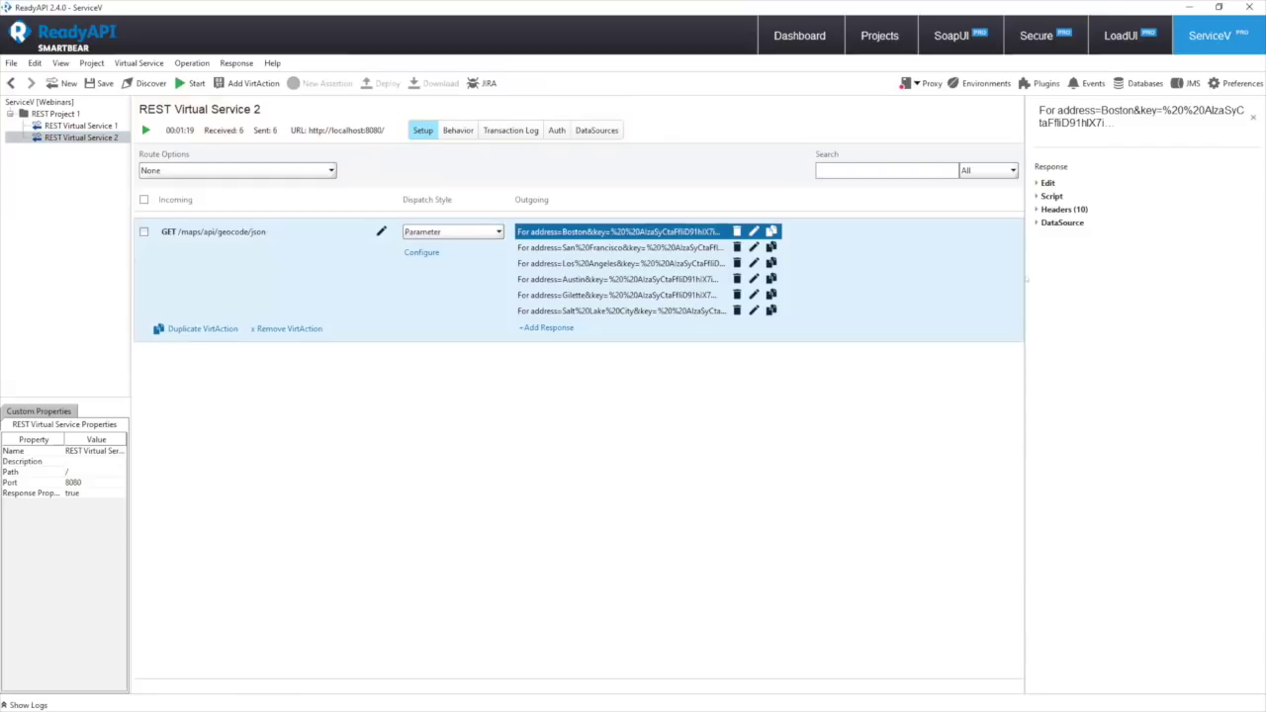
drag(1018, 277, 920, 277)
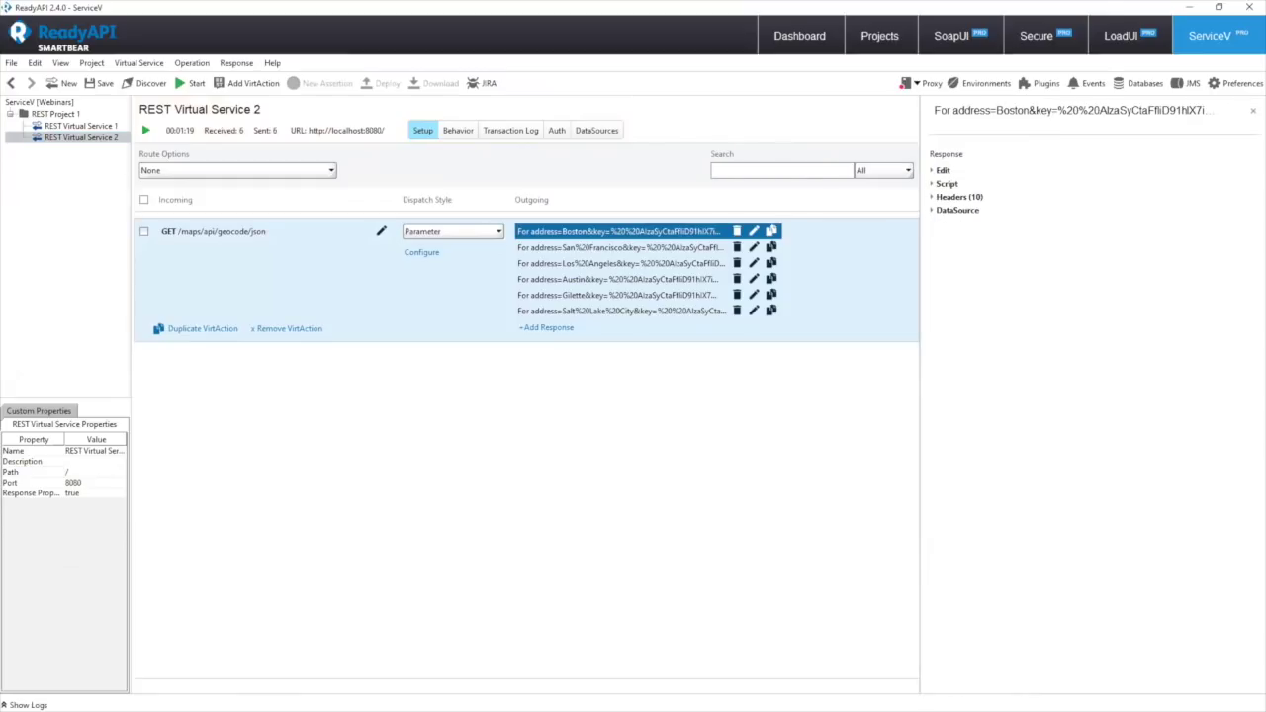
click(943, 172)
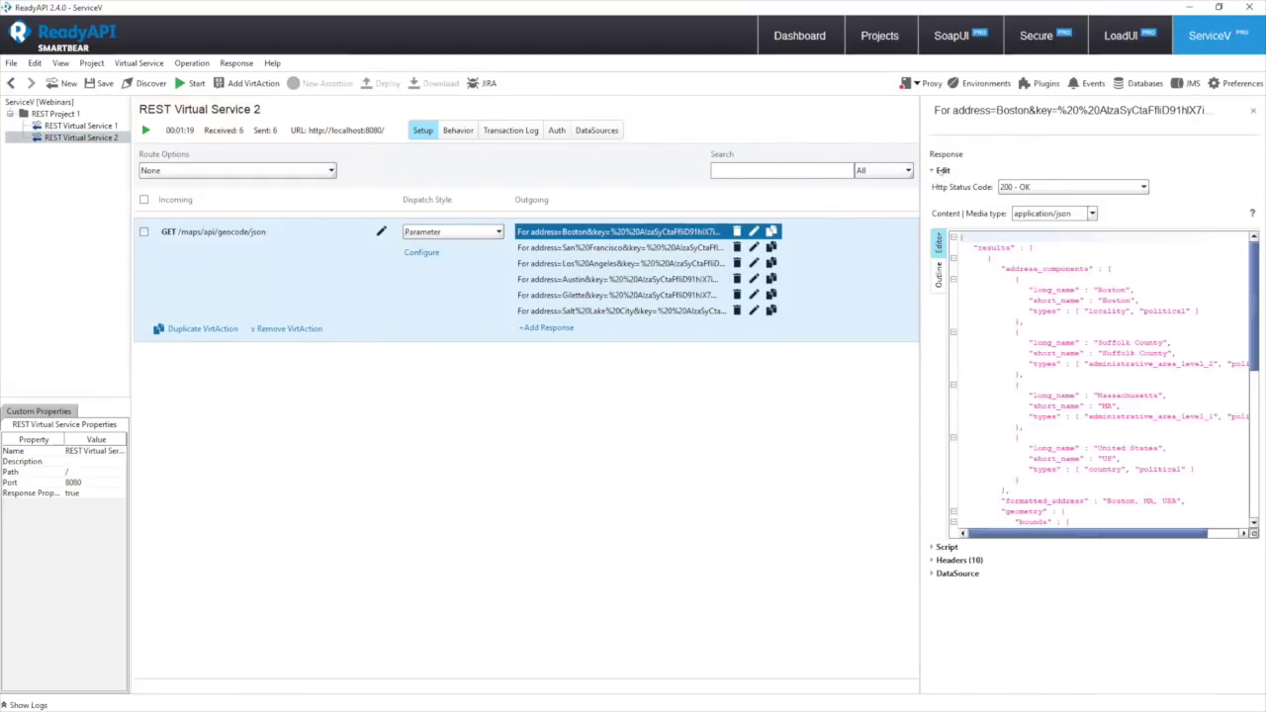
scroll(1098, 381, down, 8)
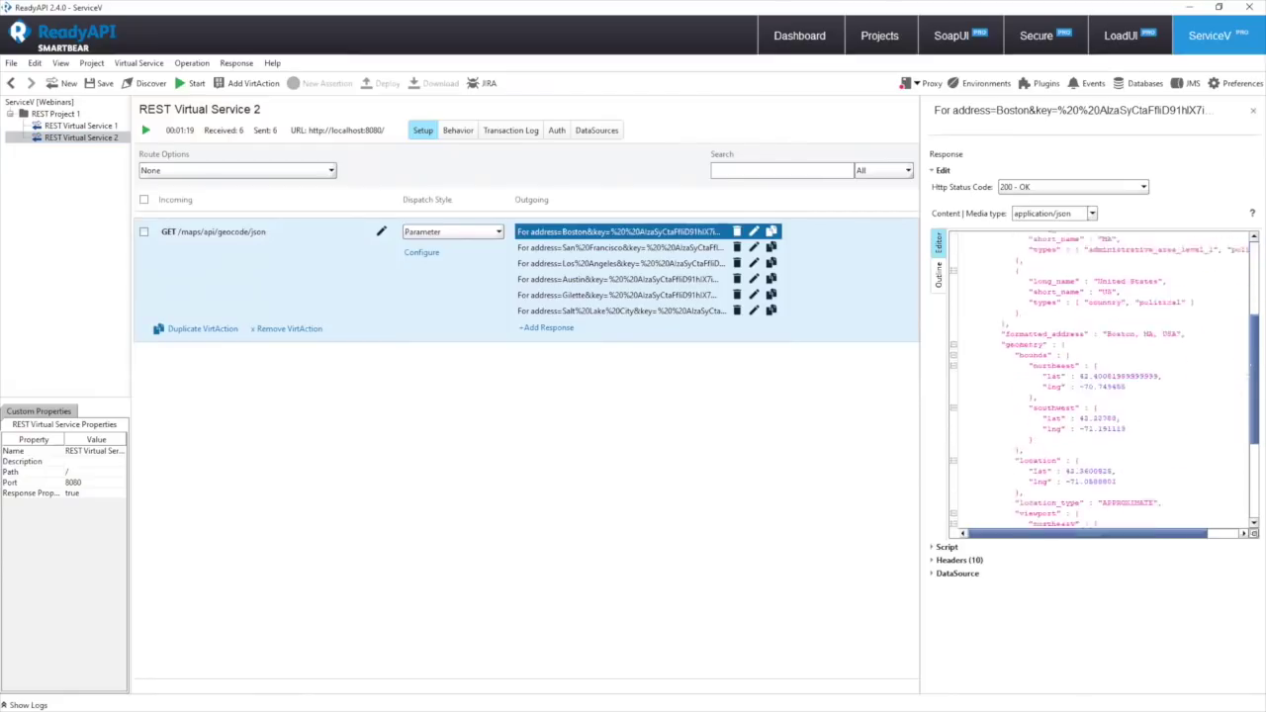
scroll(1098, 381, up, 8)
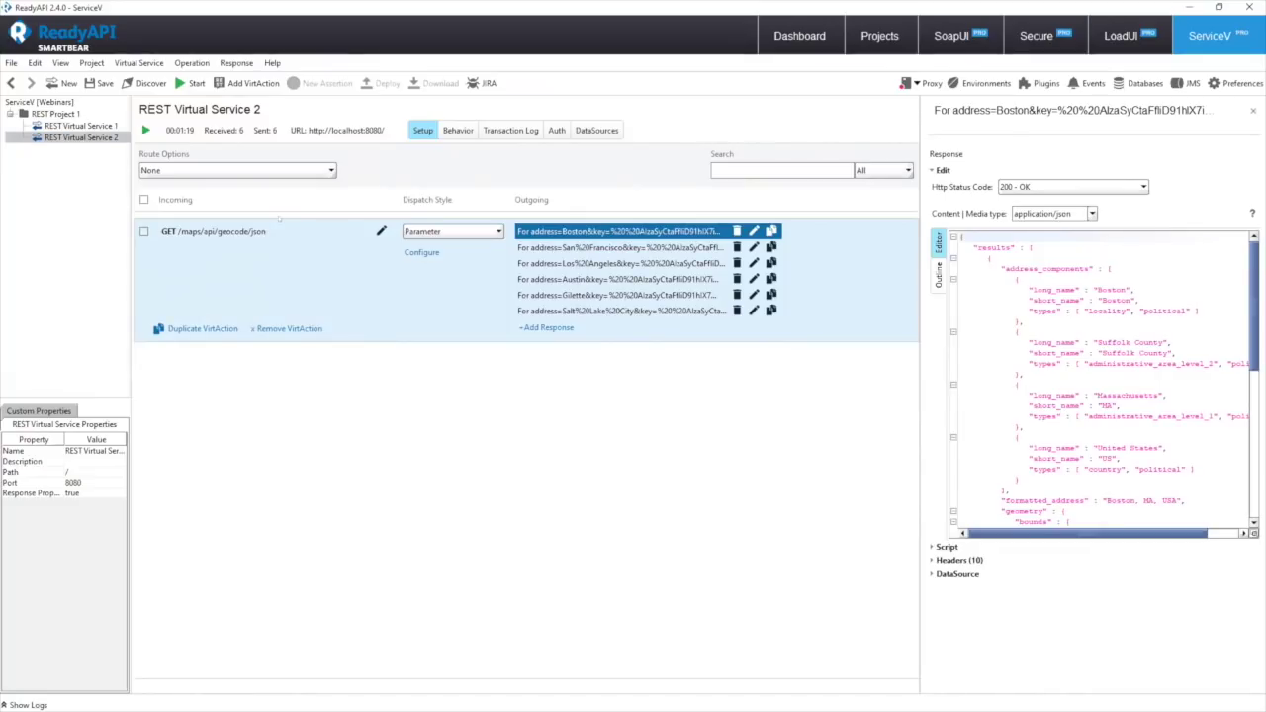
click(145, 130)
click(951, 36)
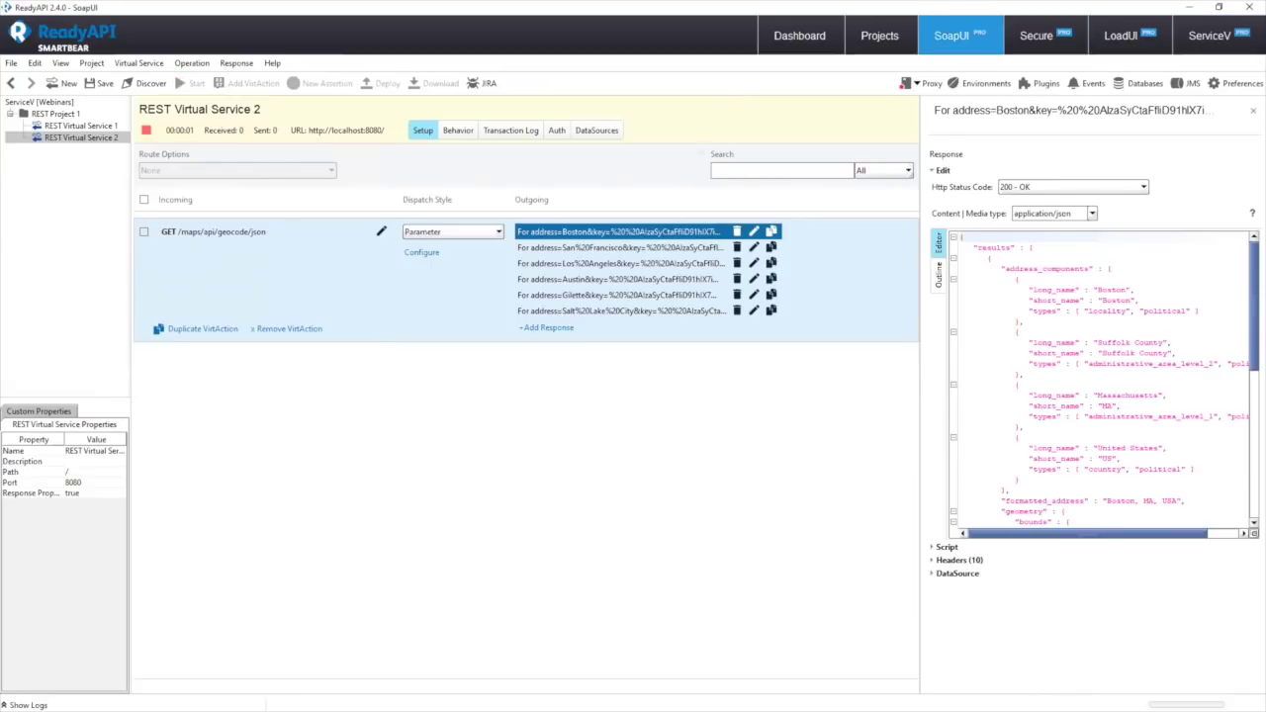
click(286, 128)
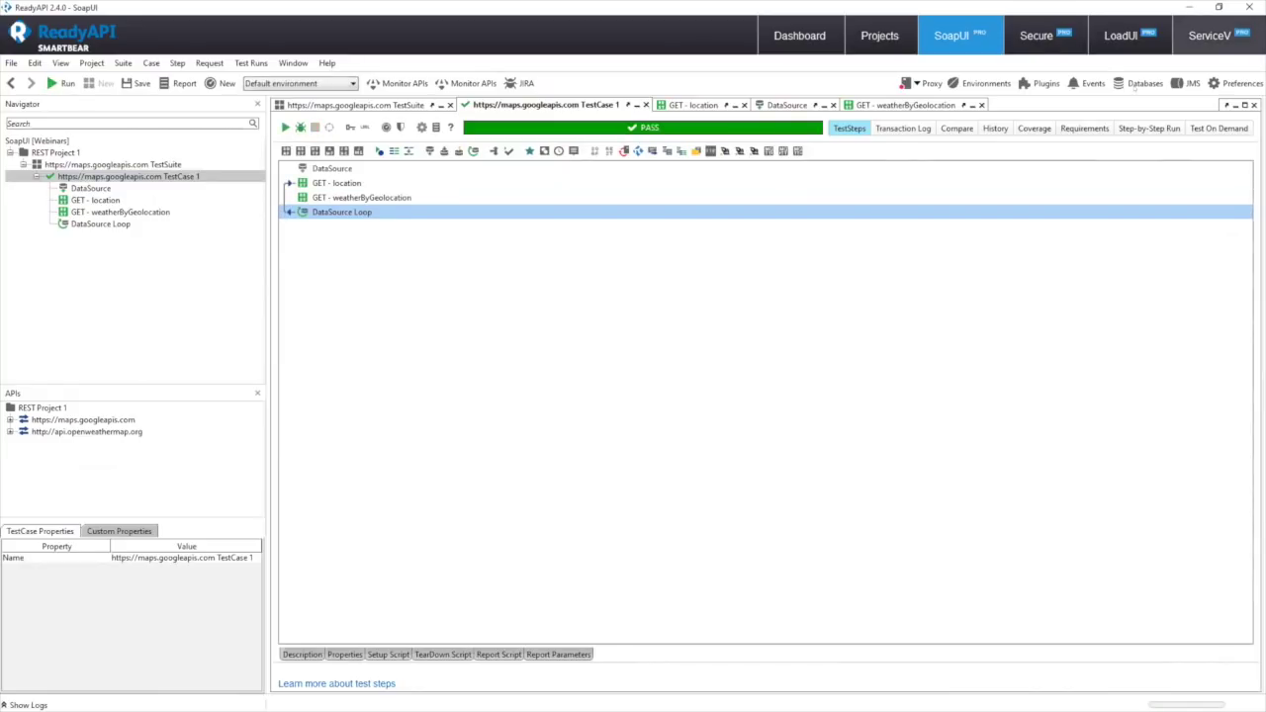
- In ServiceV, insert the line "message", "hello!", at the start of the Boston response's first address component
click(1209, 36)
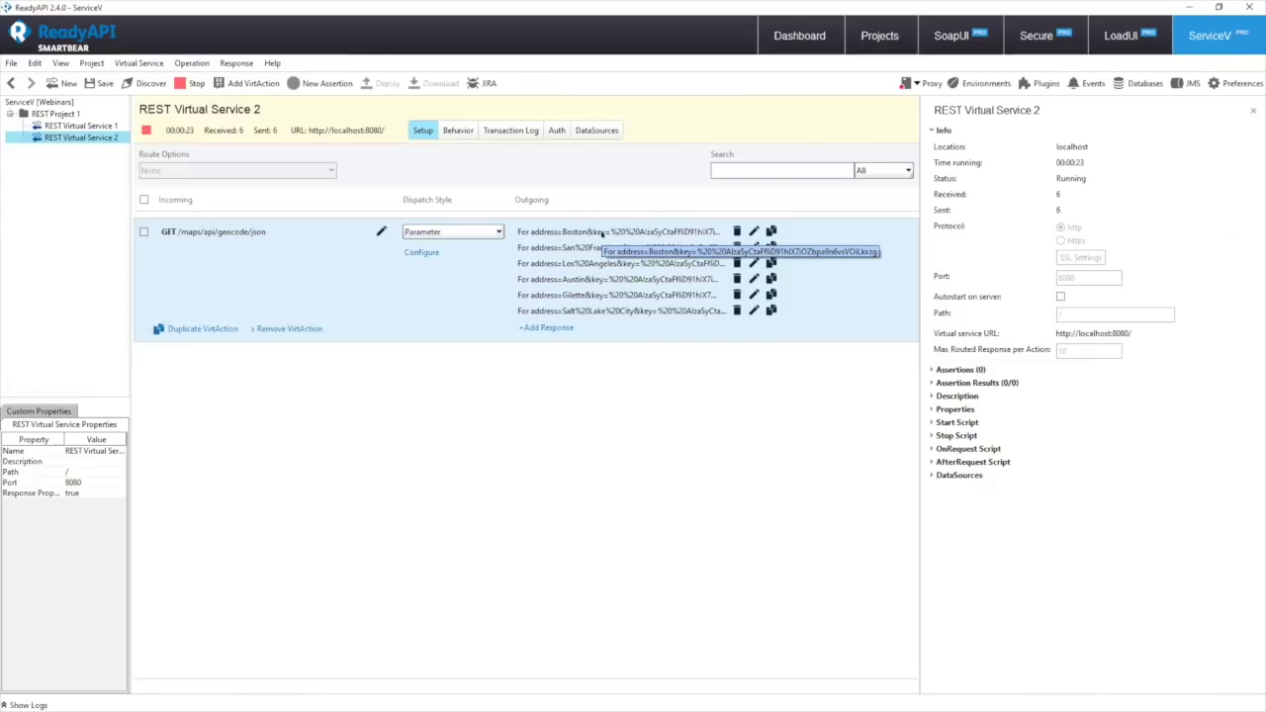
click(601, 234)
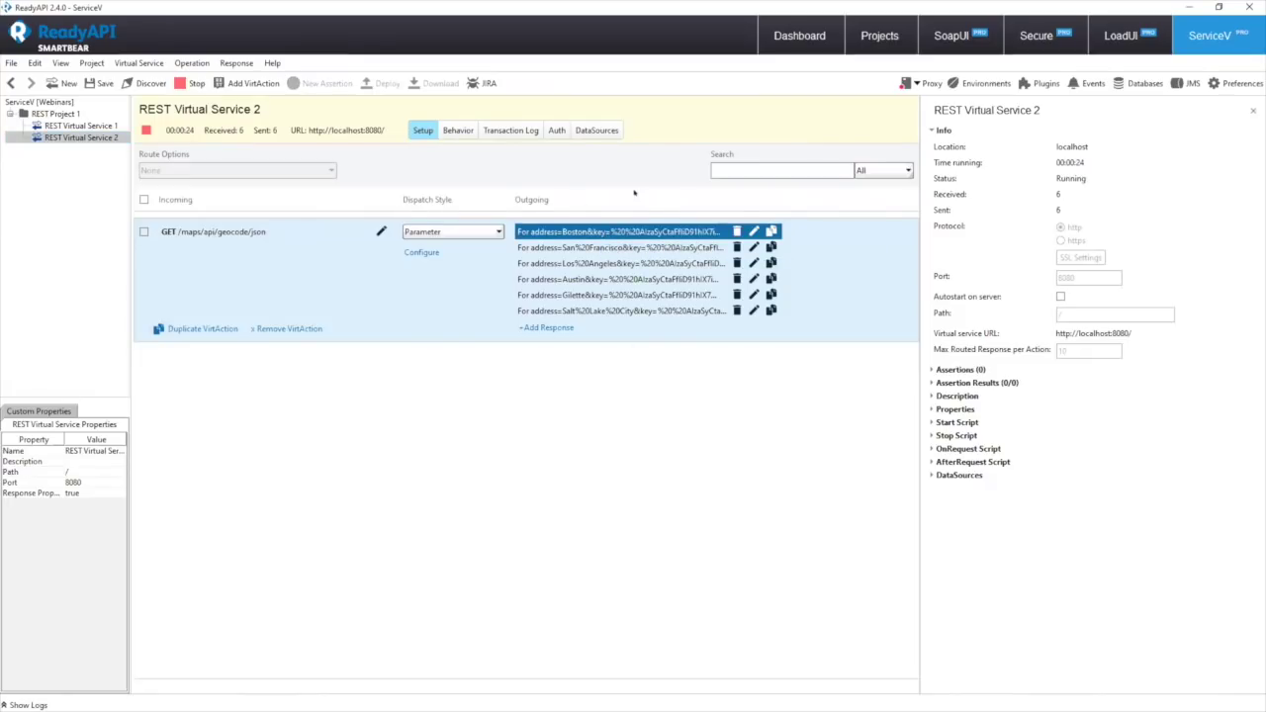
click(645, 229)
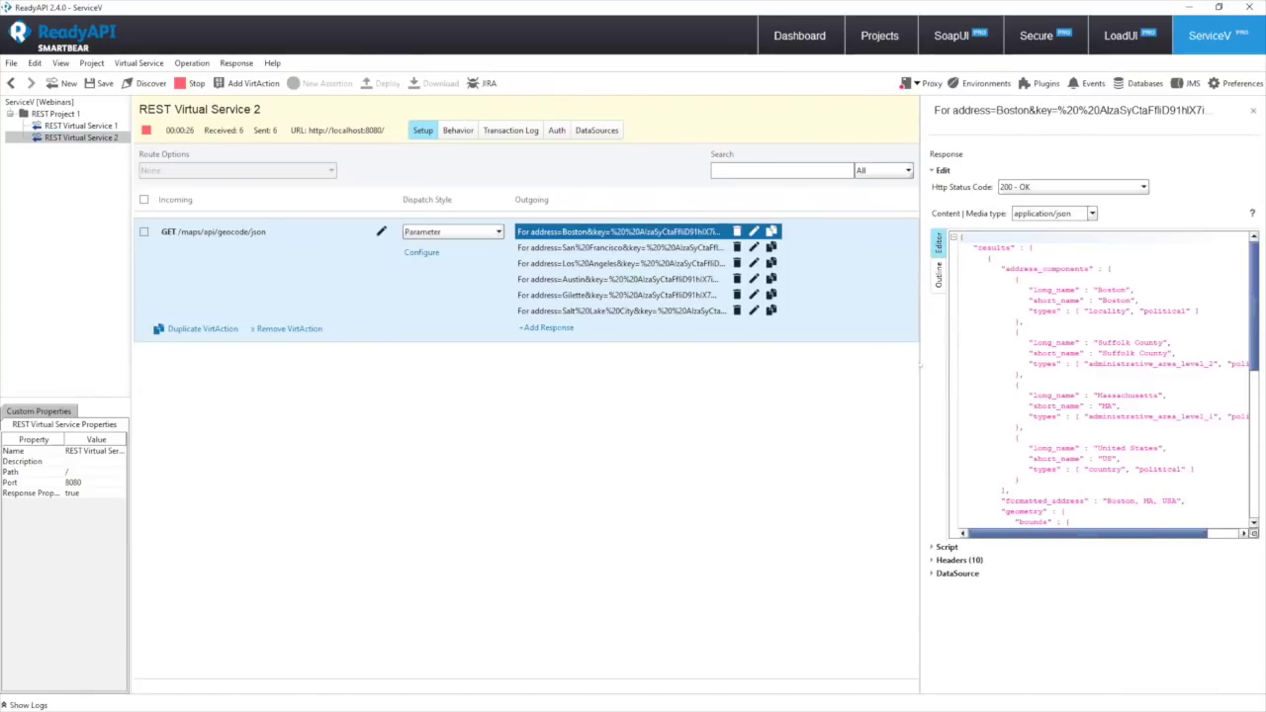
click(1017, 321)
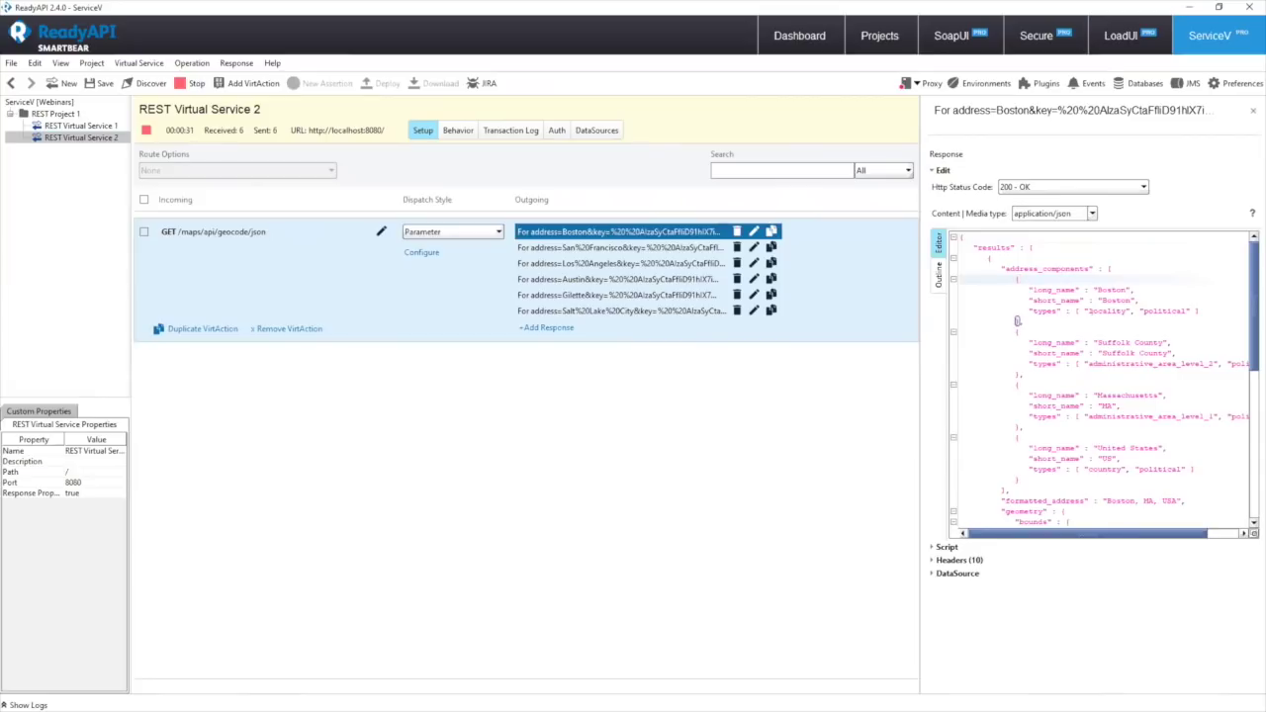
click(1021, 279)
key(Return)
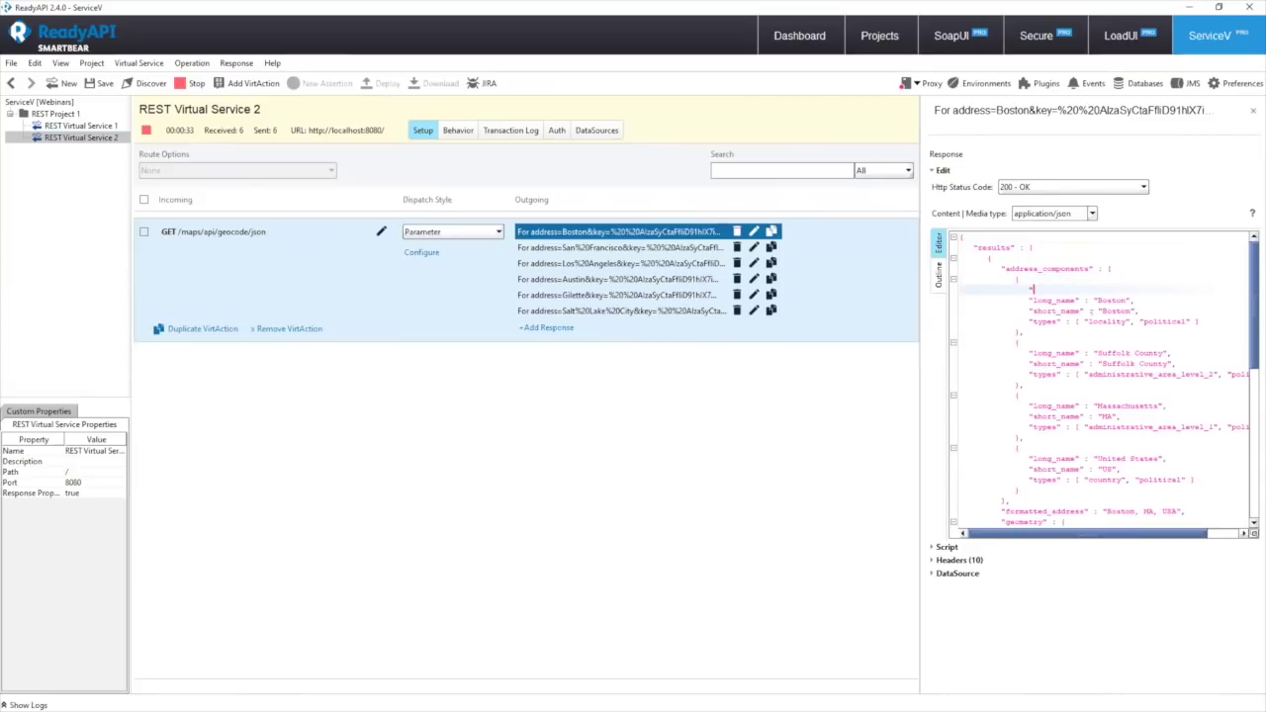
text("messa)
text(ge",)
text( "hello!")
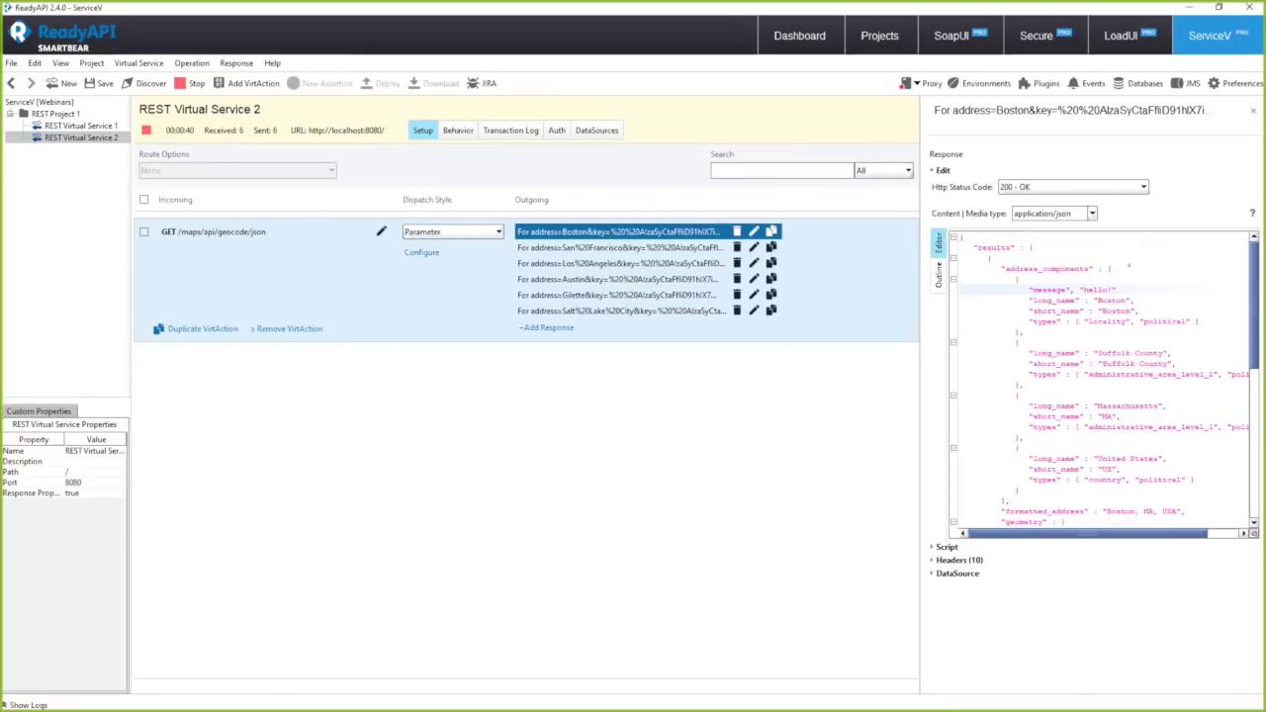
text(,)
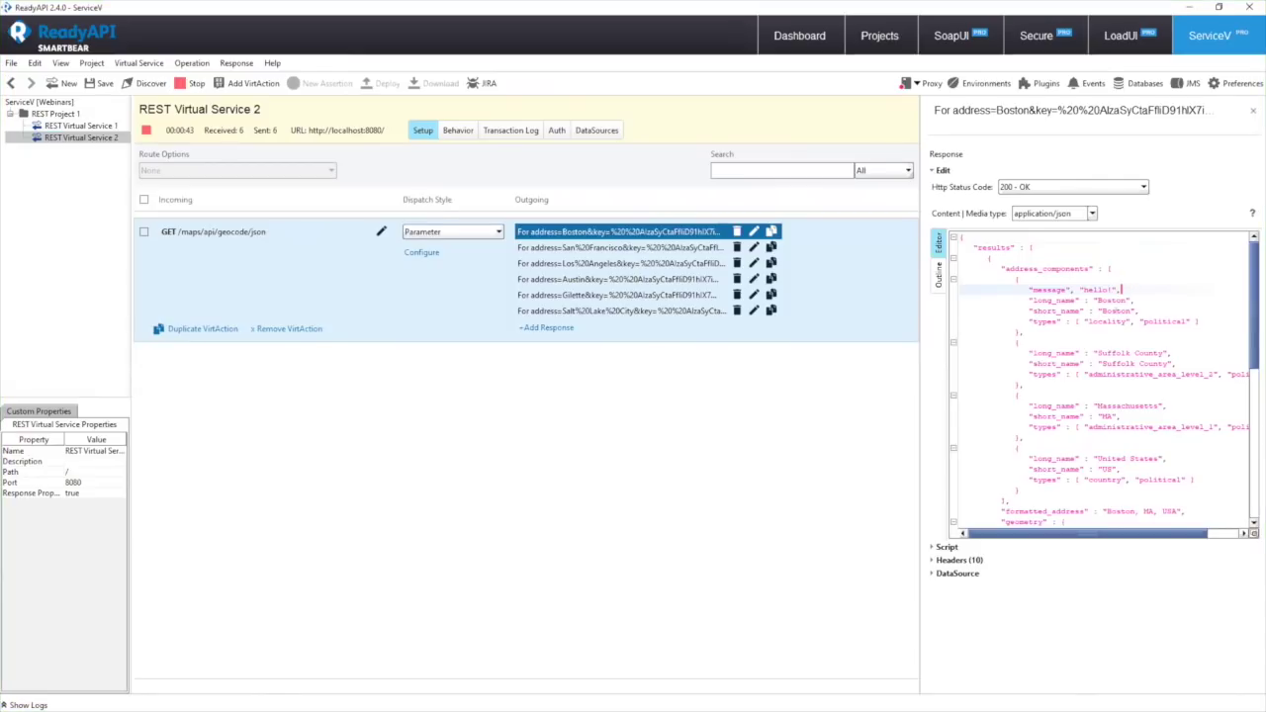
- Cancel saving the project and delete the "message", "hello!", line from the Boston response
key(ctrl+s)
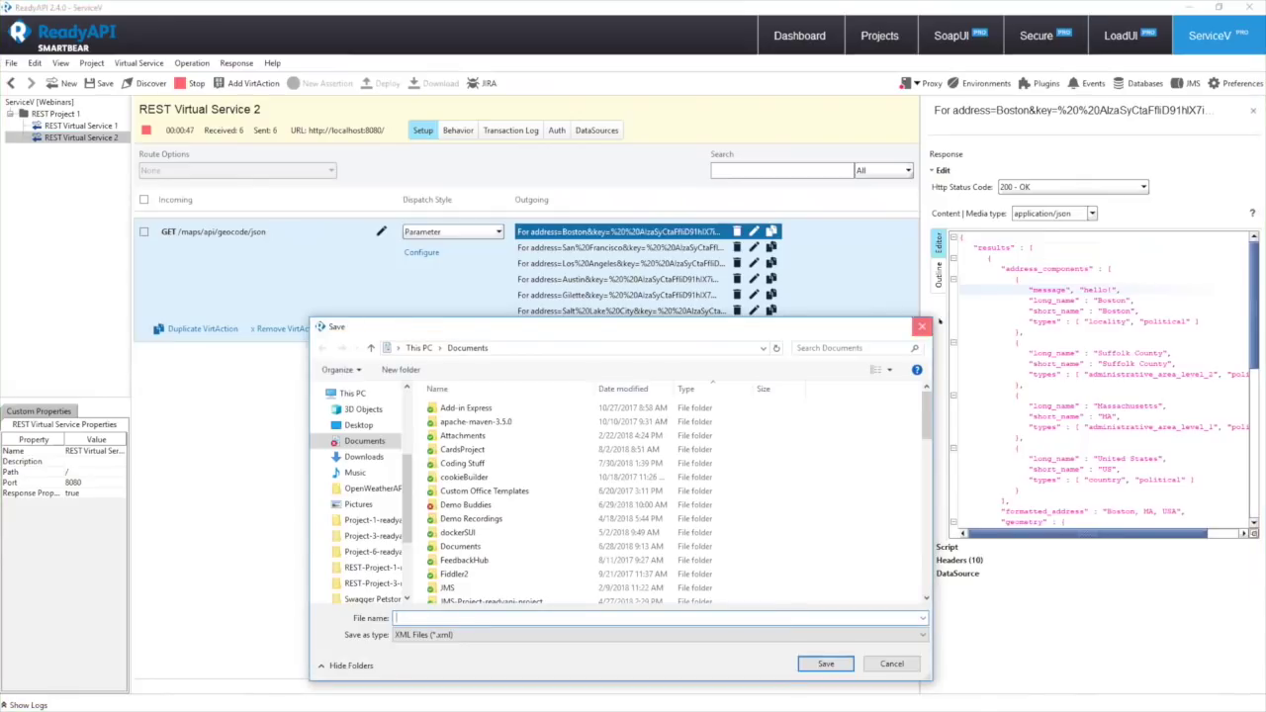
key(Escape)
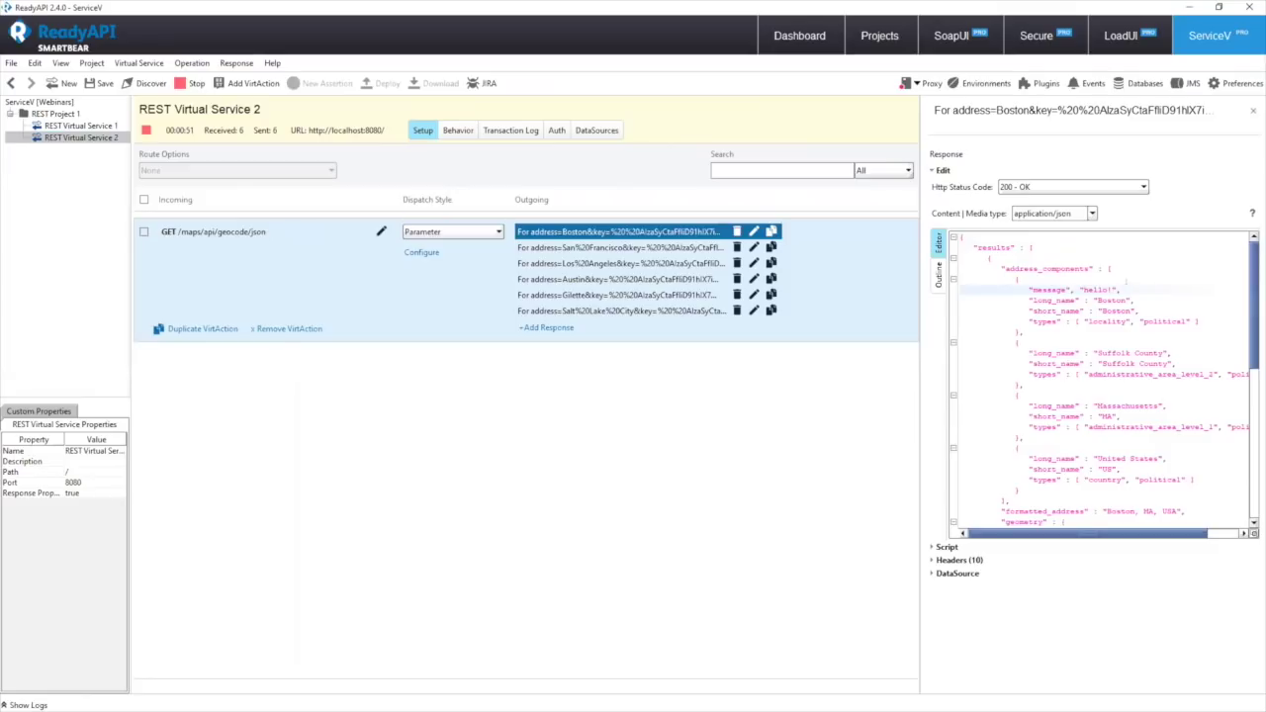
key(shift+Up)
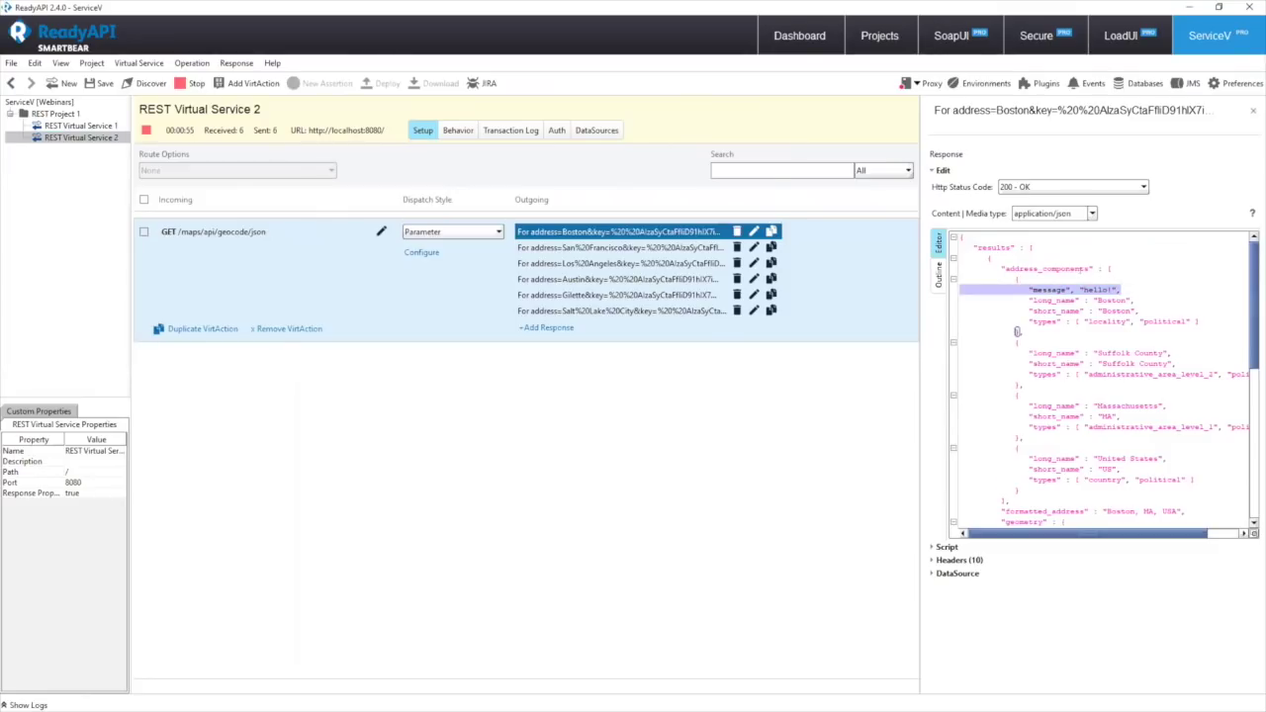
key(BackSpace)
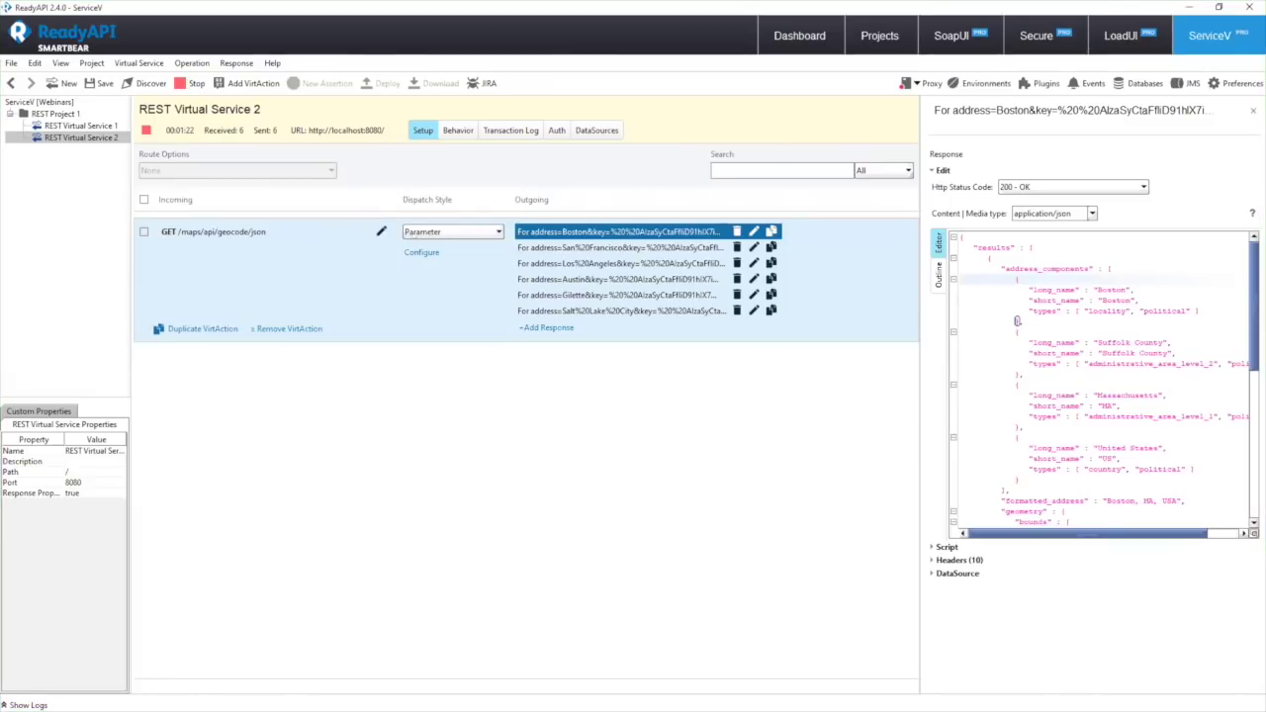
- Examine the geocode action's Parameter dispatch settings and the conditions and reply defined in its Boston rule
click(452, 231)
click(425, 306)
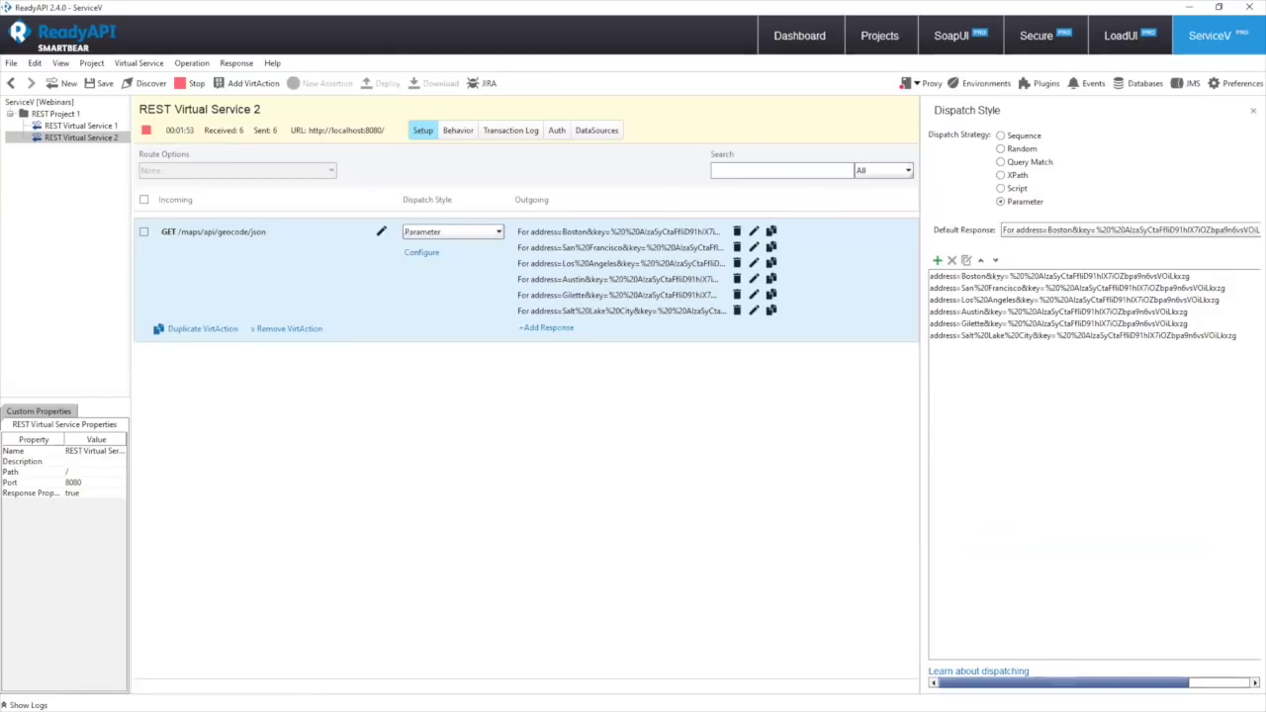
click(995, 277)
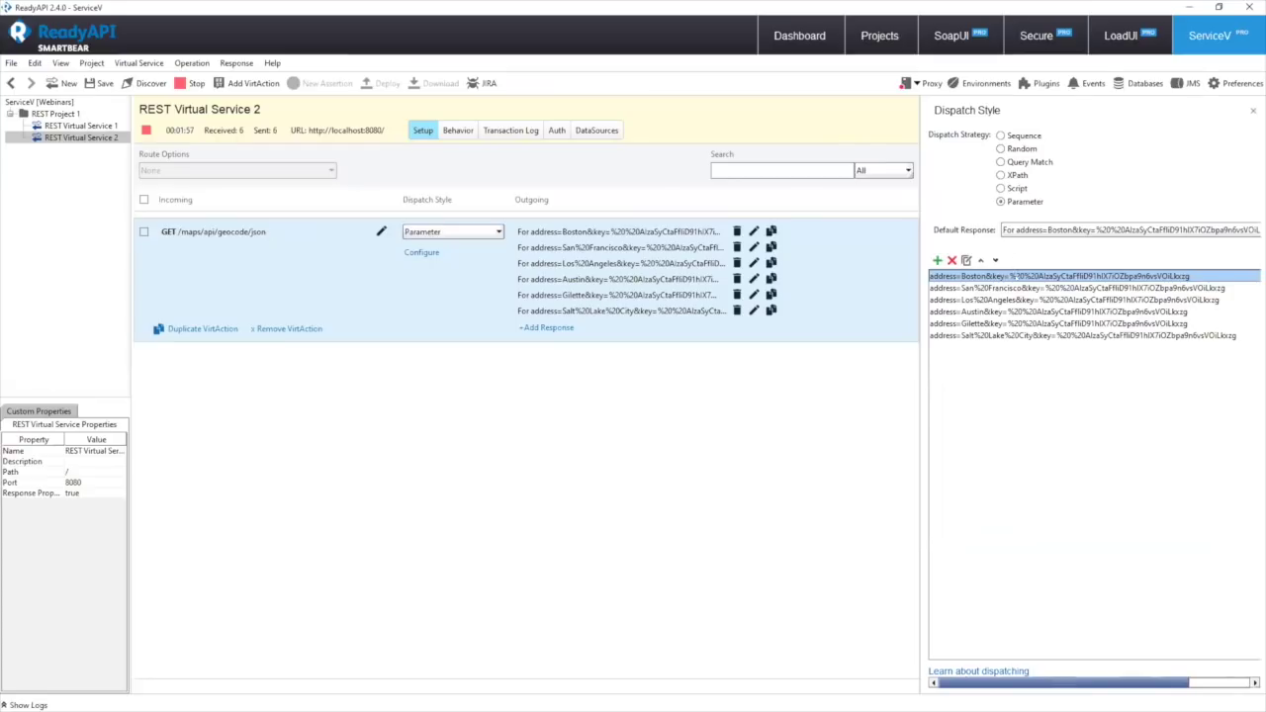
double_click(996, 277)
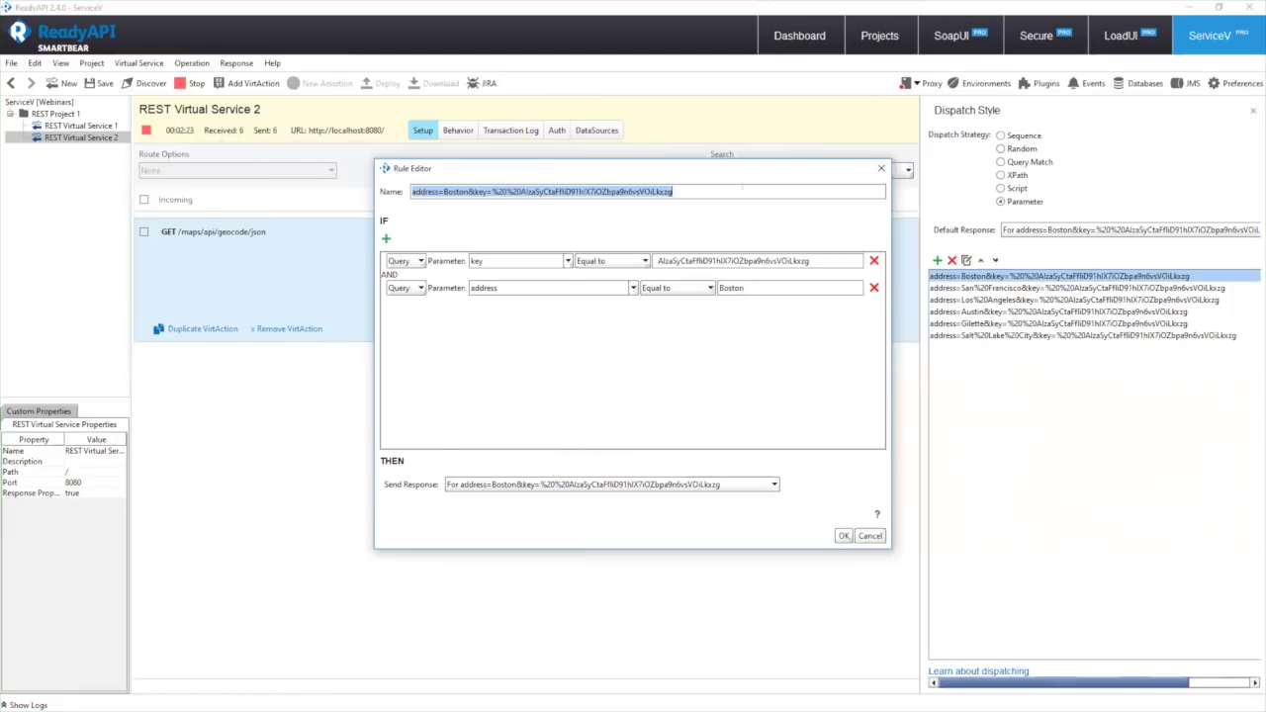
click(736, 187)
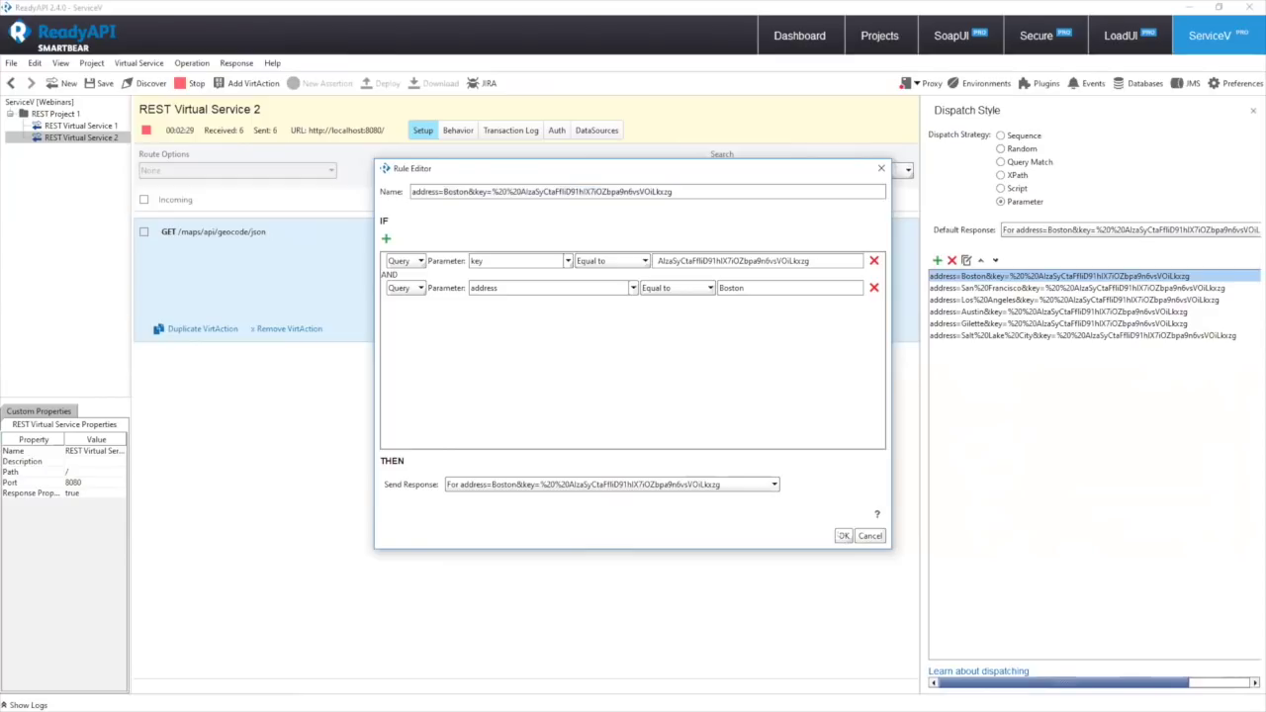
click(842, 536)
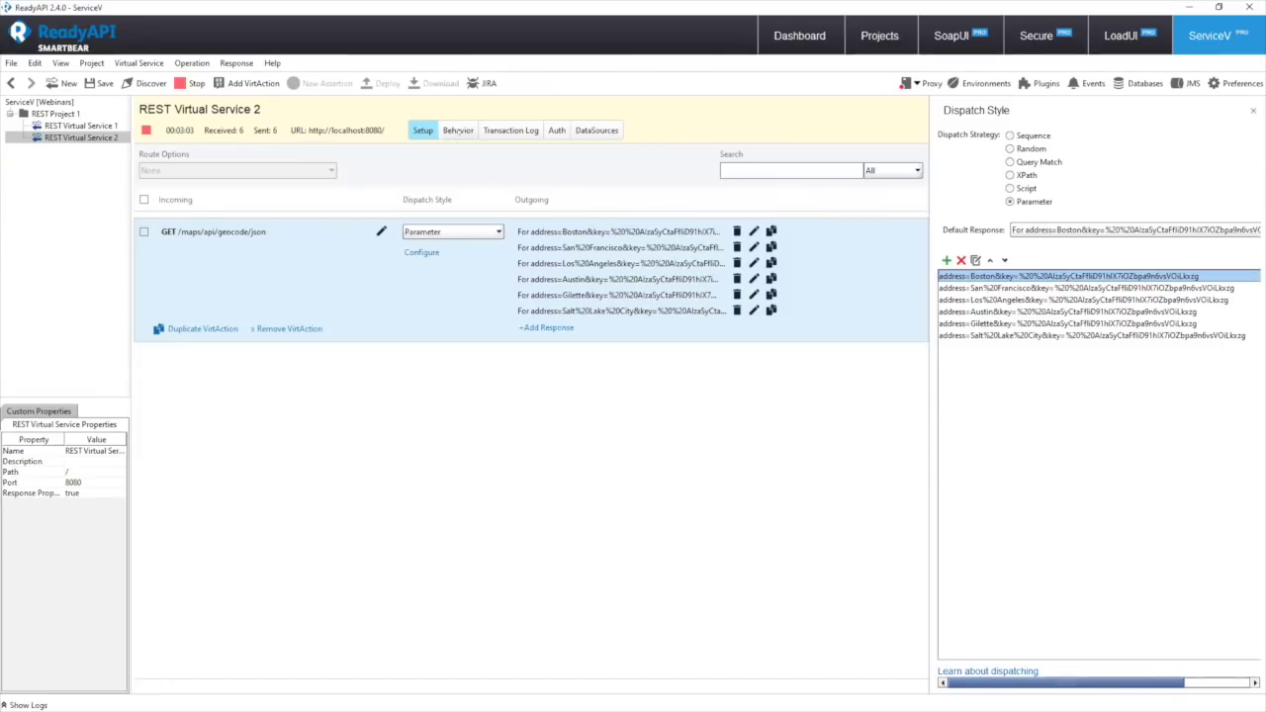
- Review the behavior settings of REST Virtual Service 2, including the available error response codes
click(458, 130)
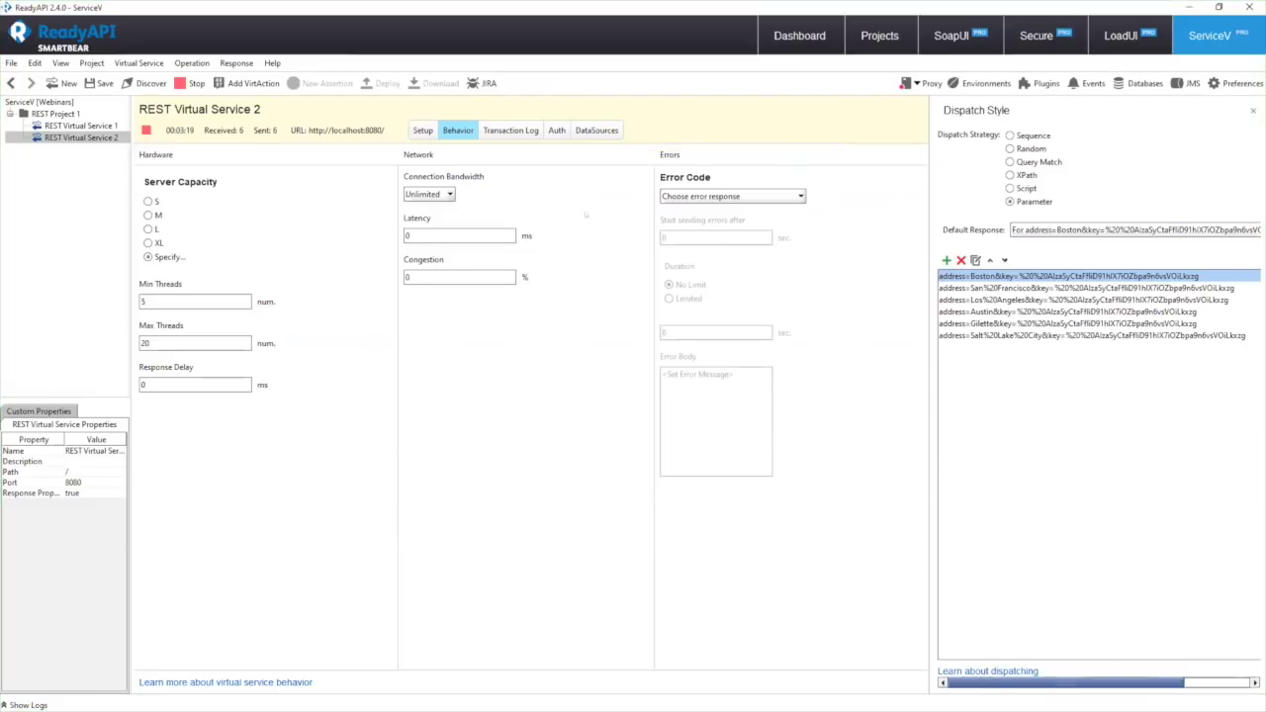
click(734, 196)
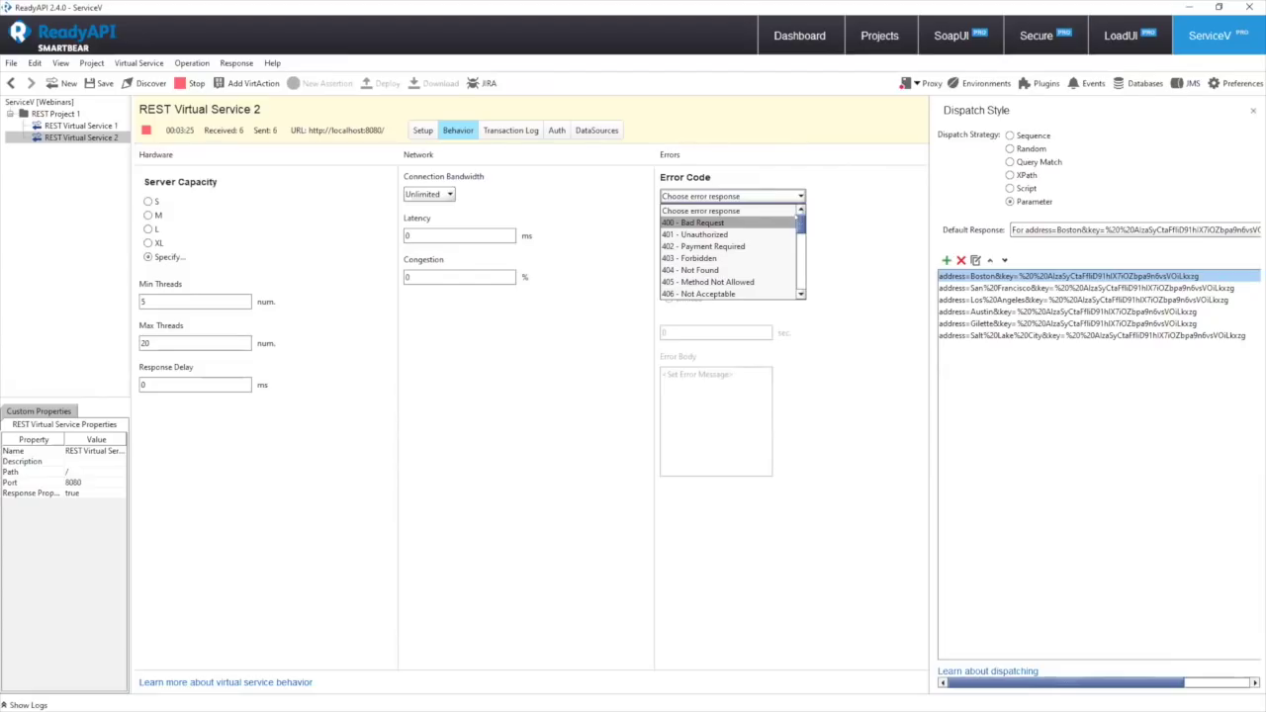
scroll(732, 252, down, 5)
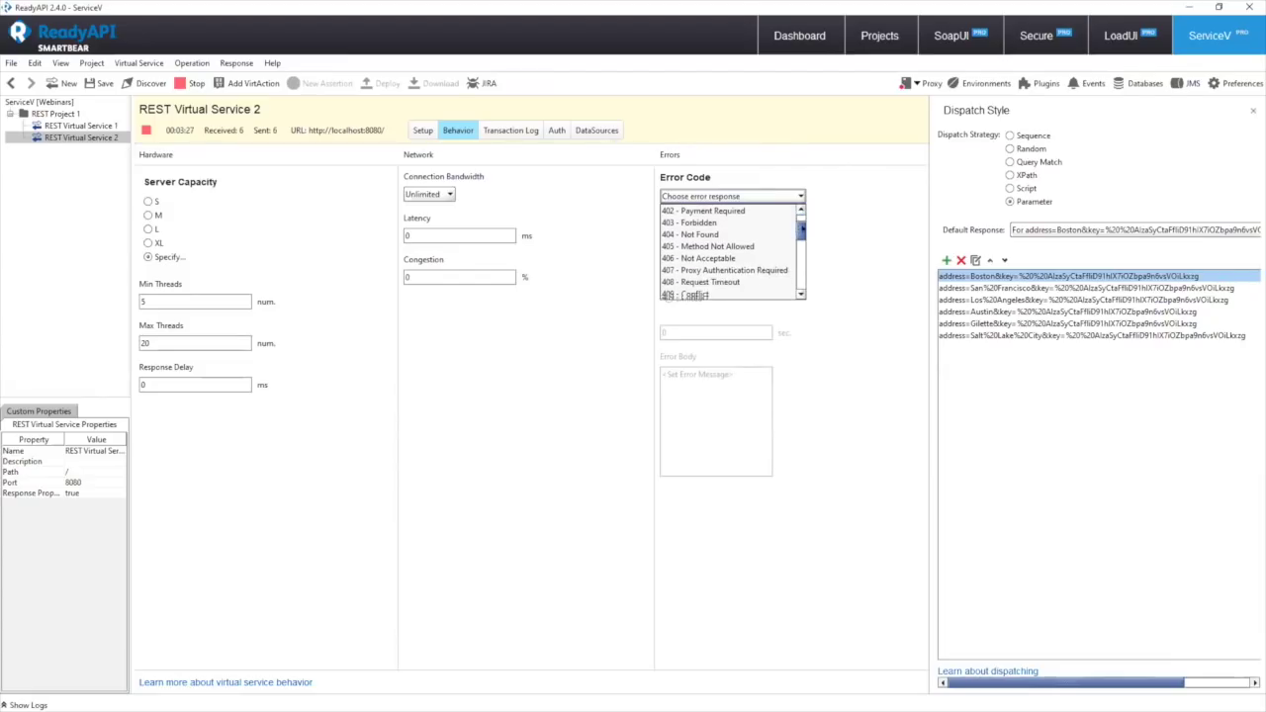
scroll(792, 252, down, 2)
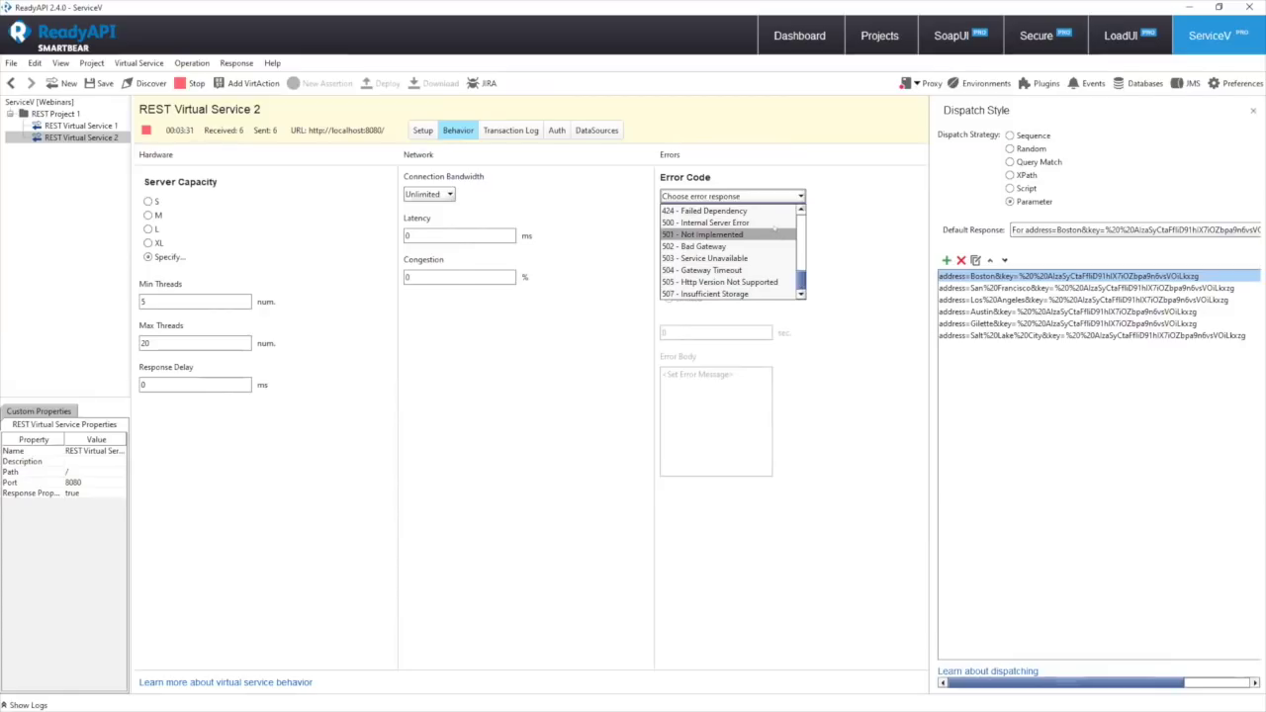
click(834, 297)
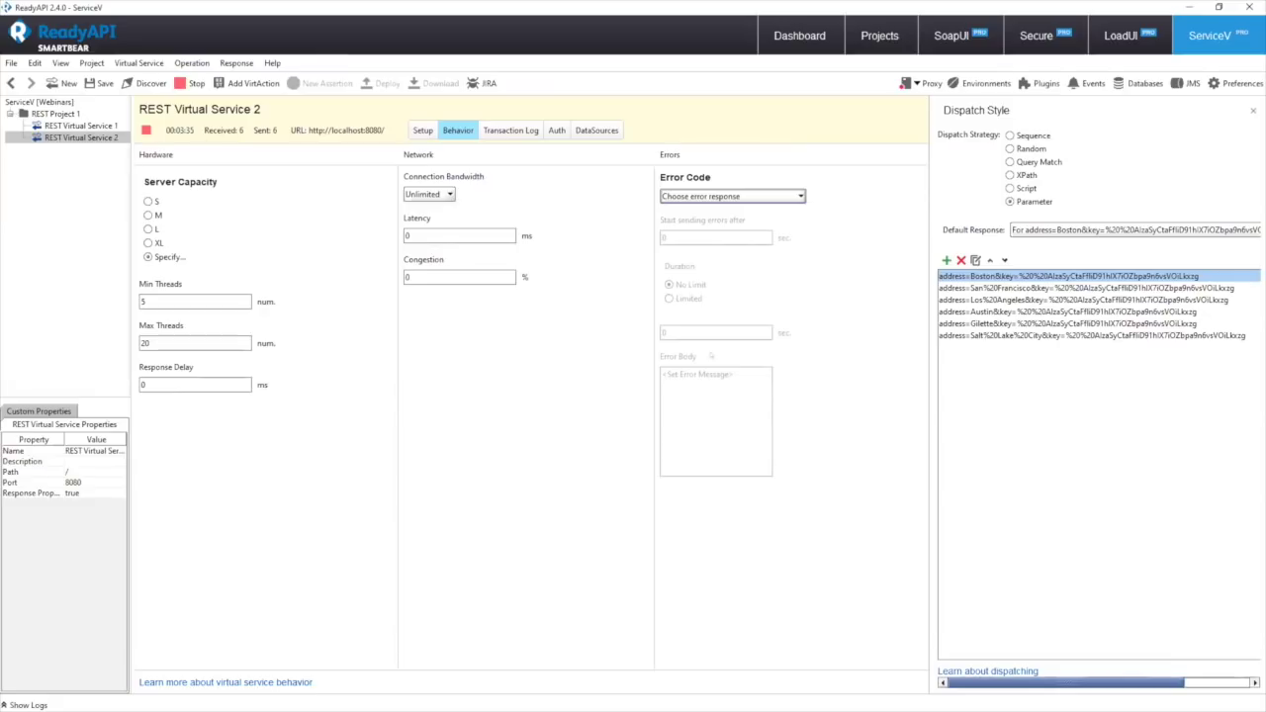
drag(723, 293, 849, 238)
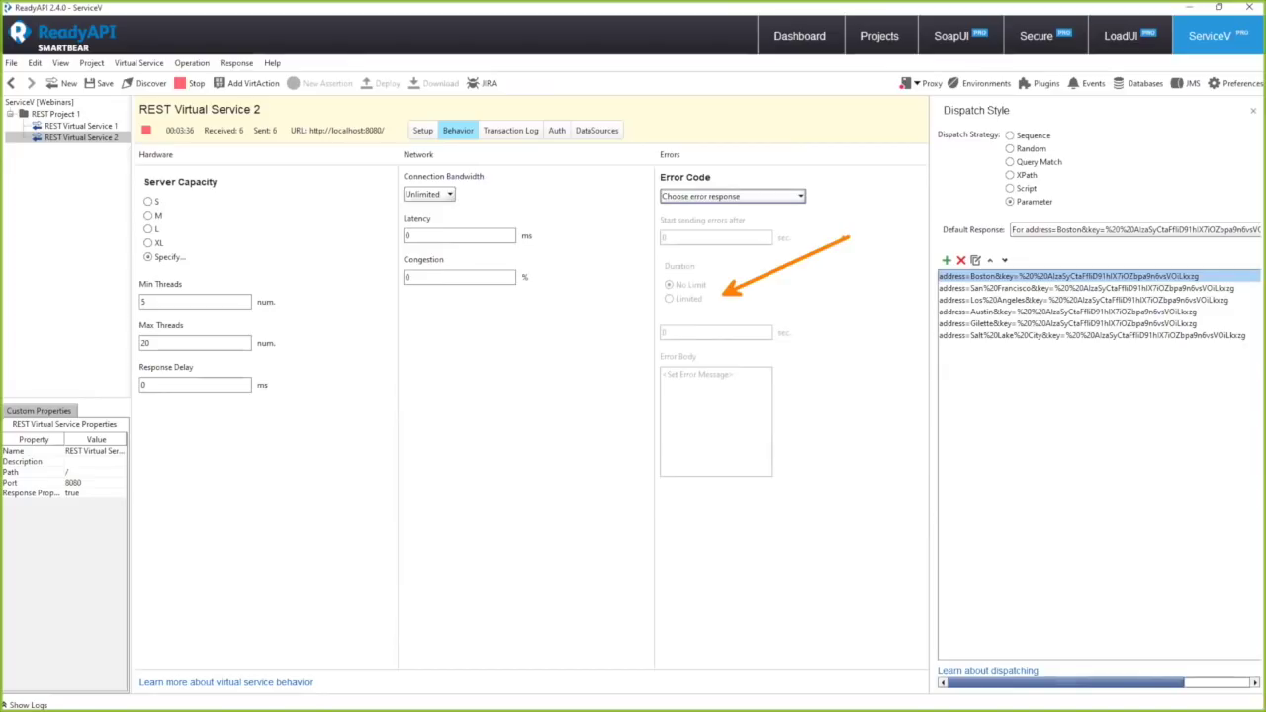
key(Escape)
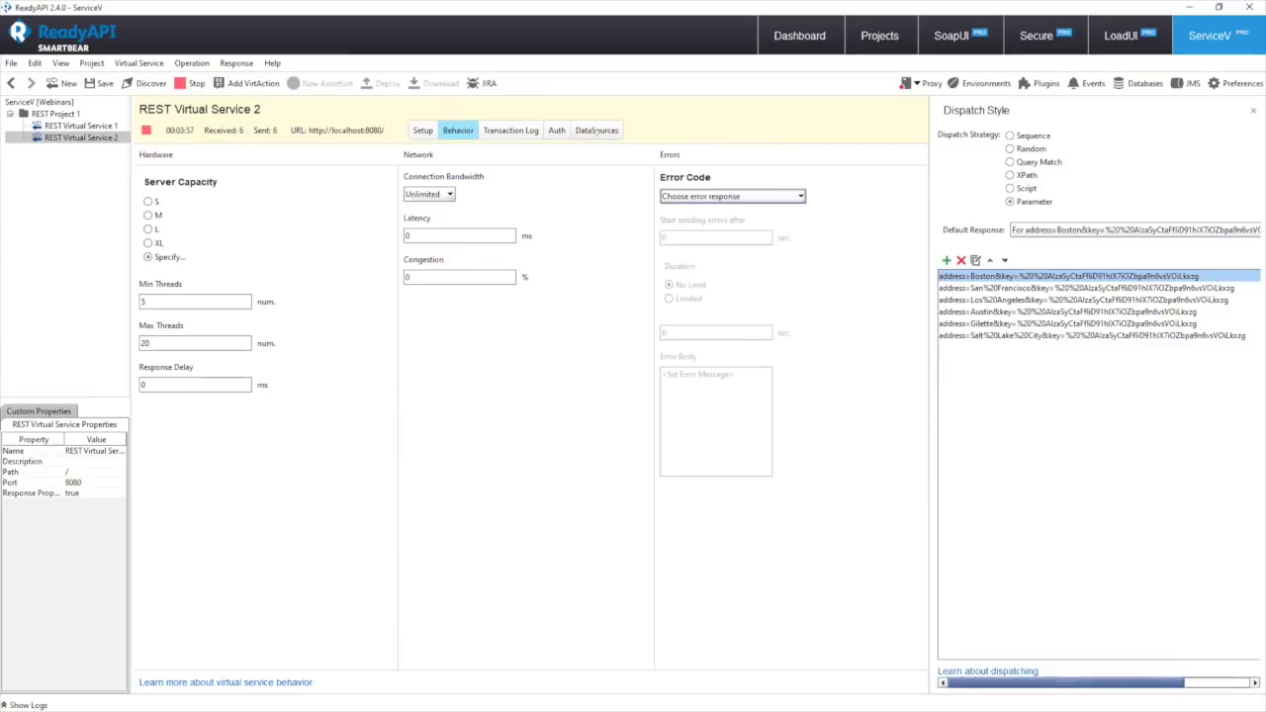
- Add a data source named Data Source 1 to REST Virtual Service 2
click(598, 131)
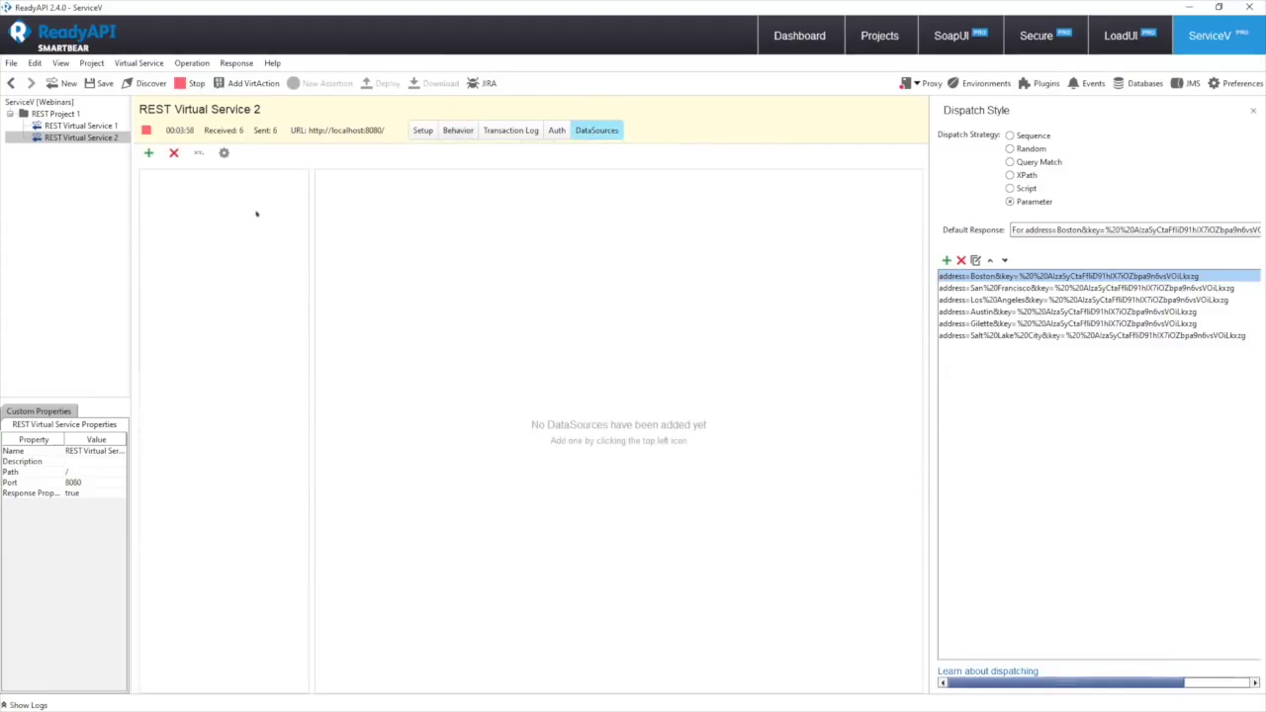
click(149, 153)
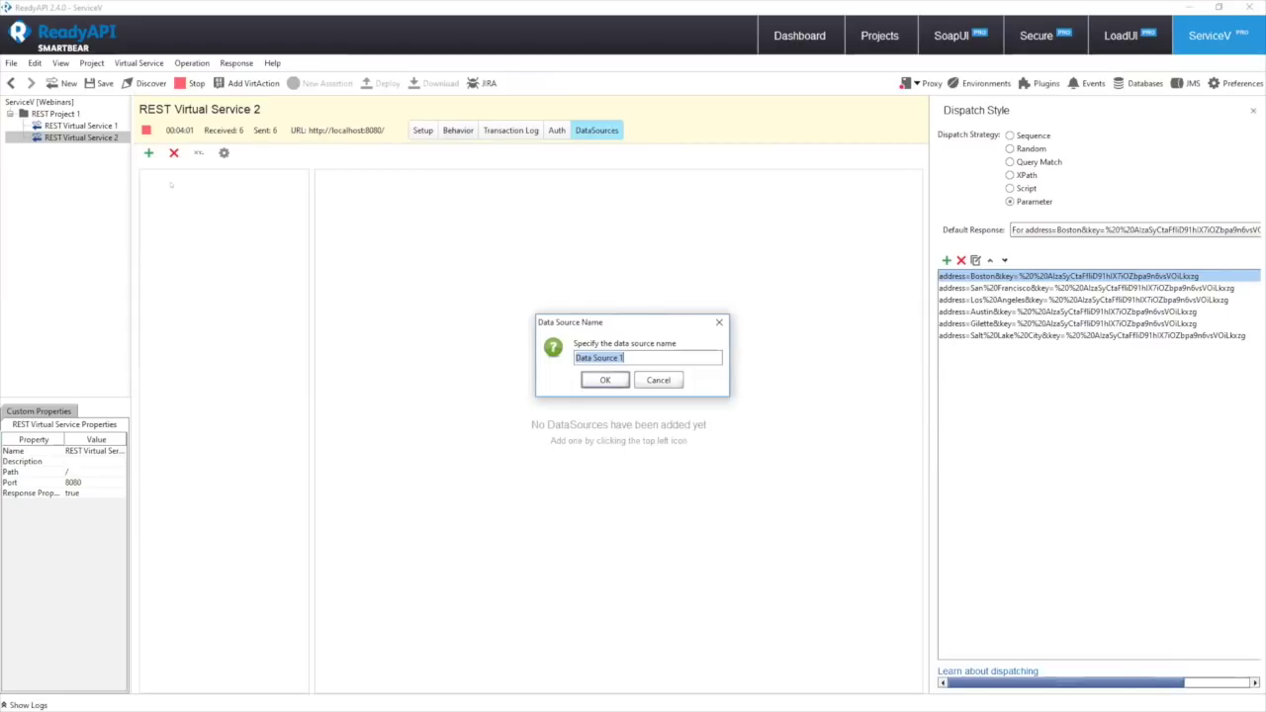
key(Return)
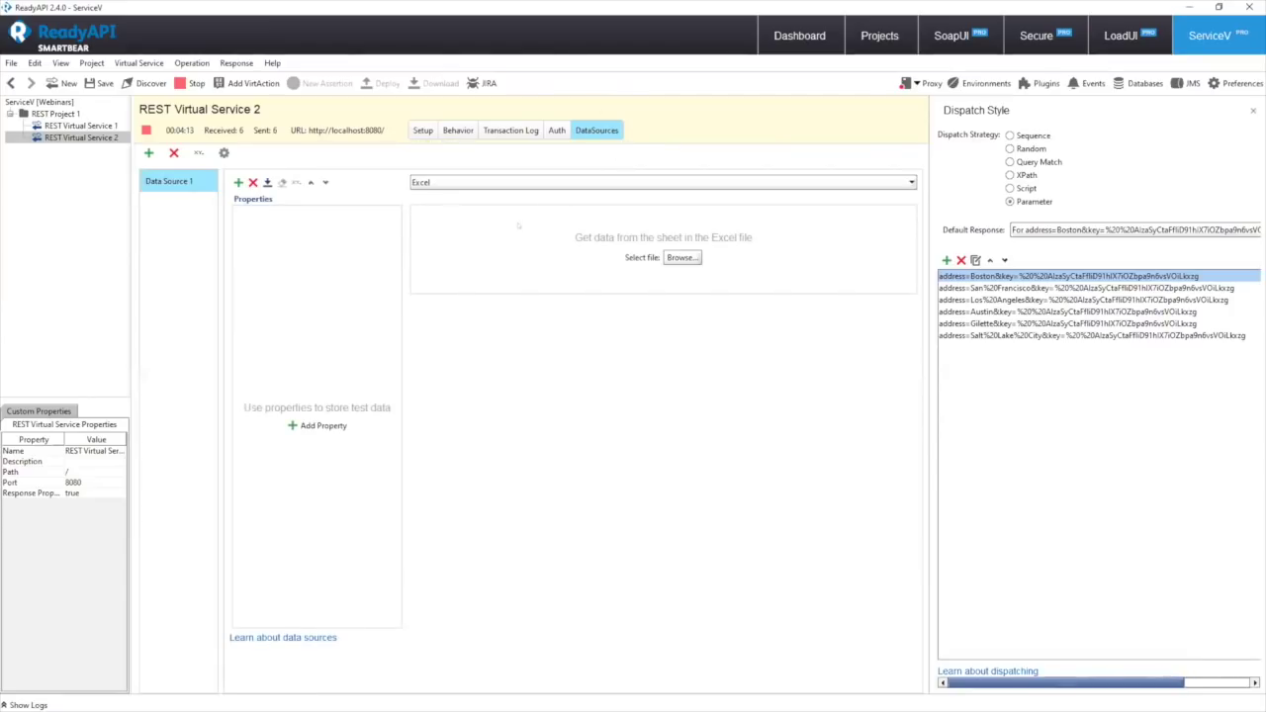
- Add a property named sessionid to Data Source 1 and set the data source type to Data Generator
click(317, 426)
text(sessionid)
key(Return)
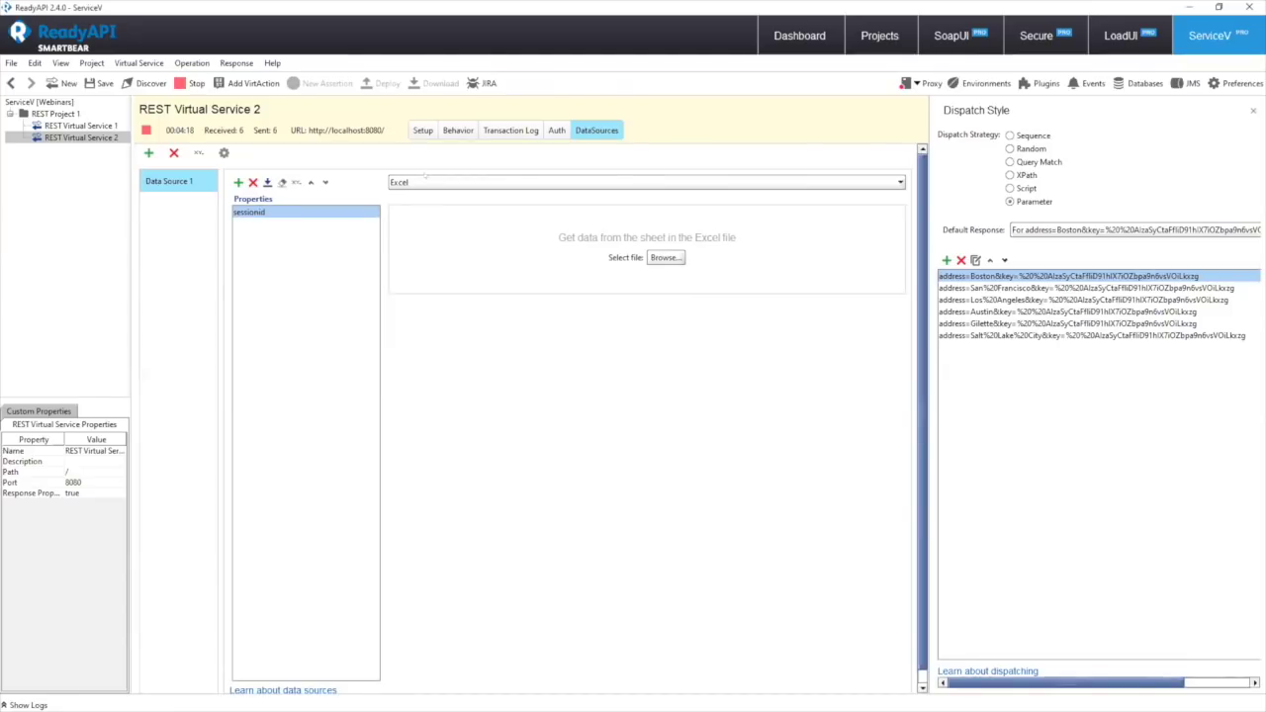
click(426, 180)
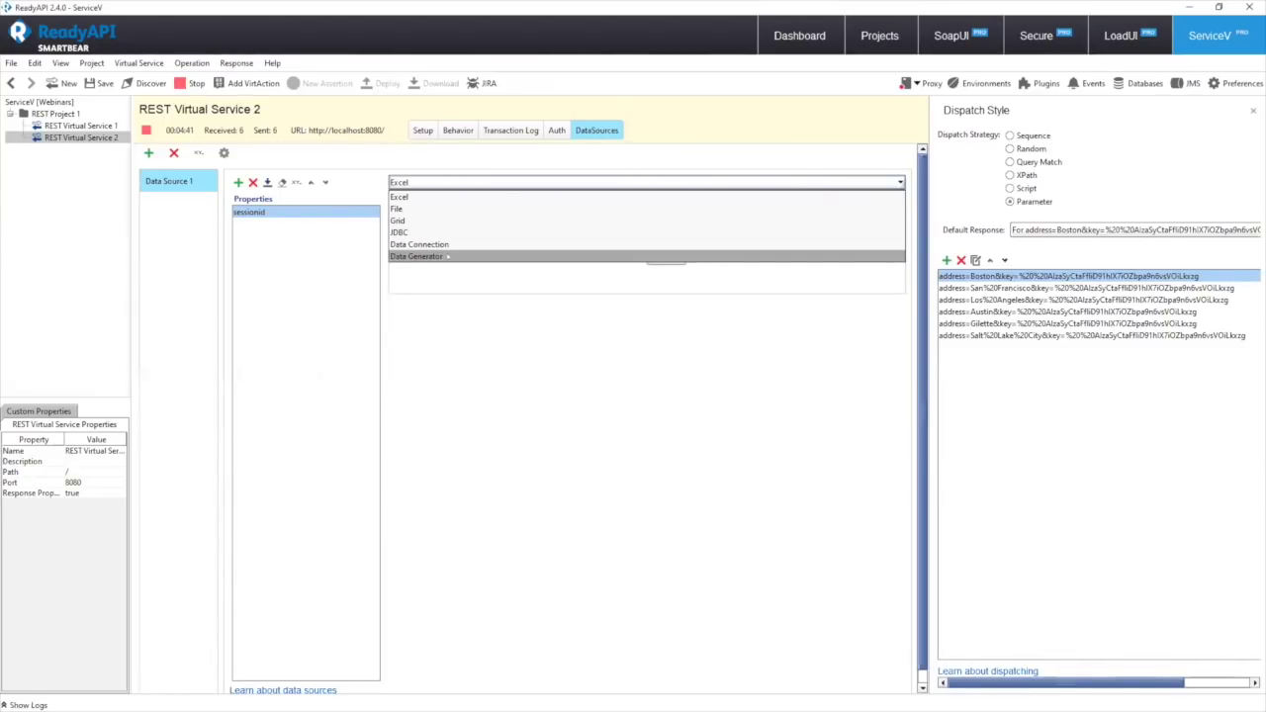
click(432, 256)
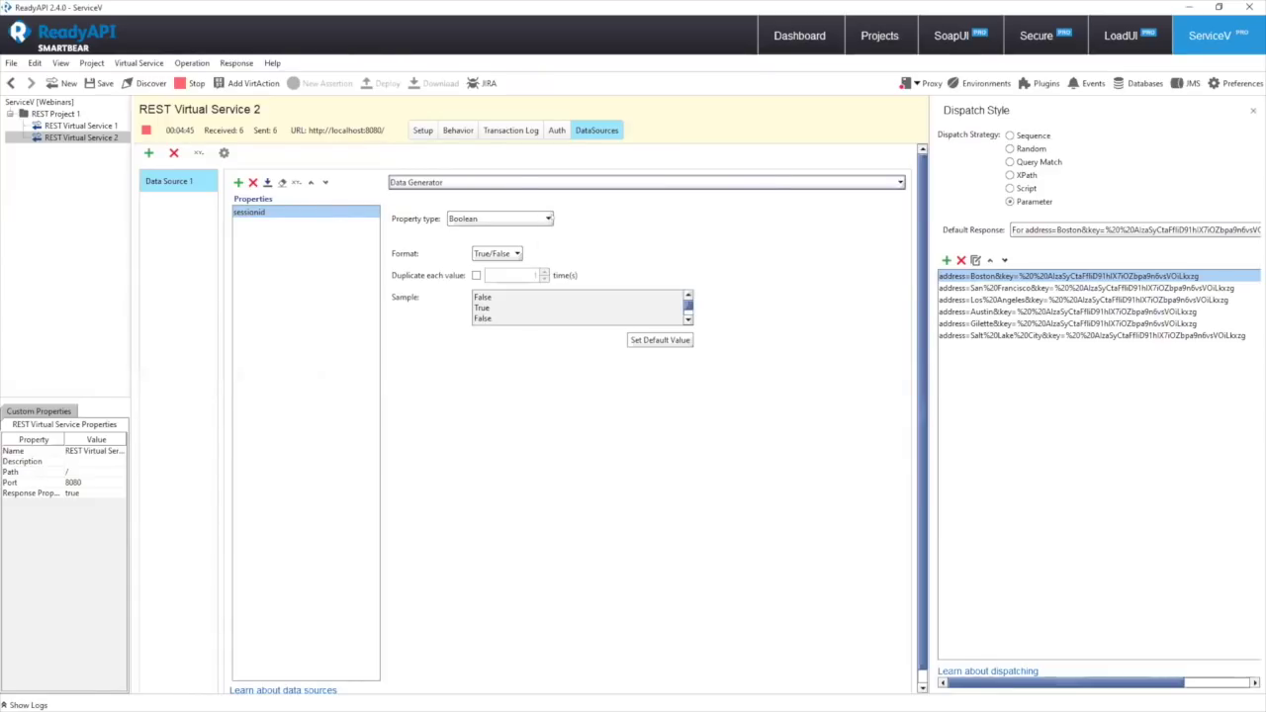
- Review the property types the Data Generator offers for sessionid, leaving Boolean selected, and return to the service setup
click(548, 219)
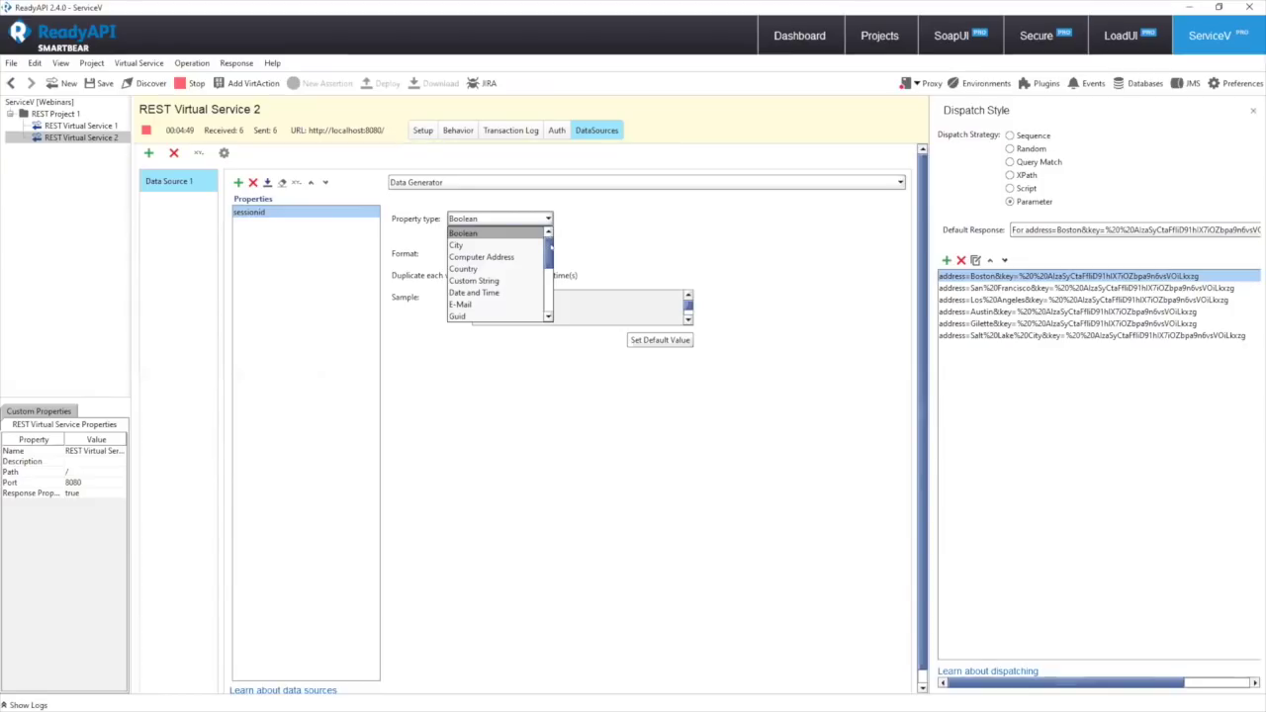
scroll(542, 251, down, 1)
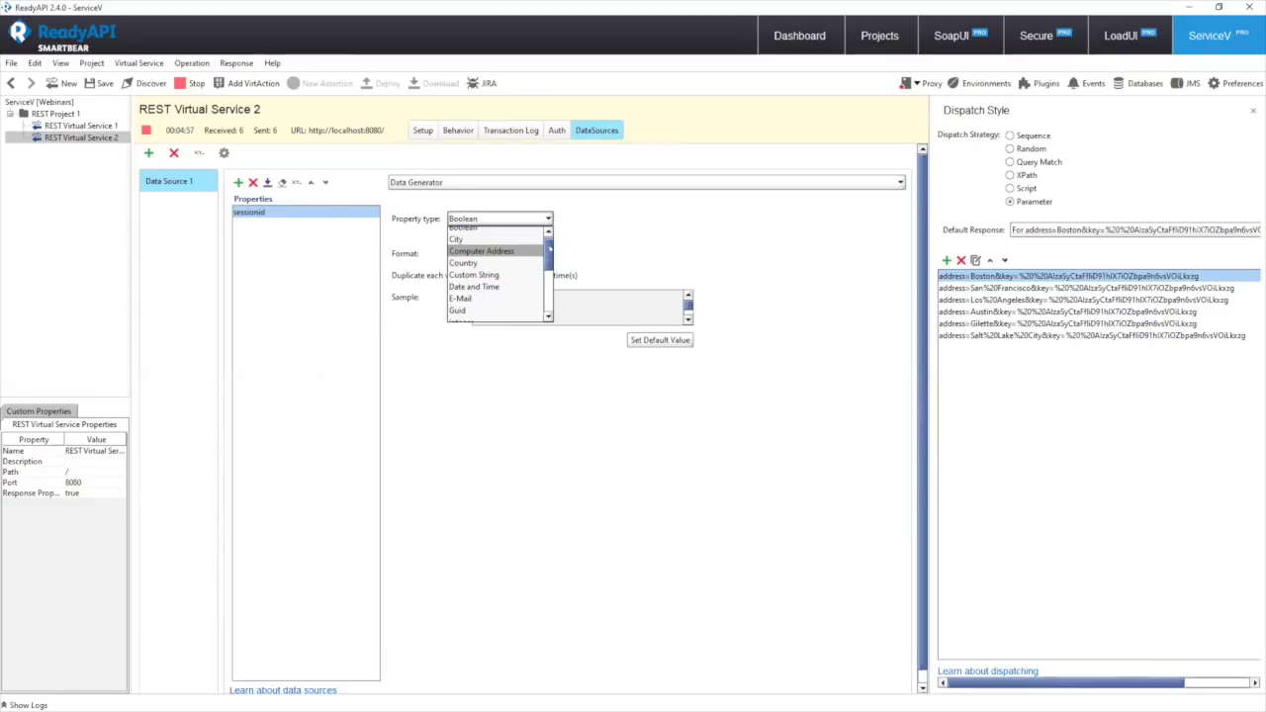
scroll(531, 286, down, 2)
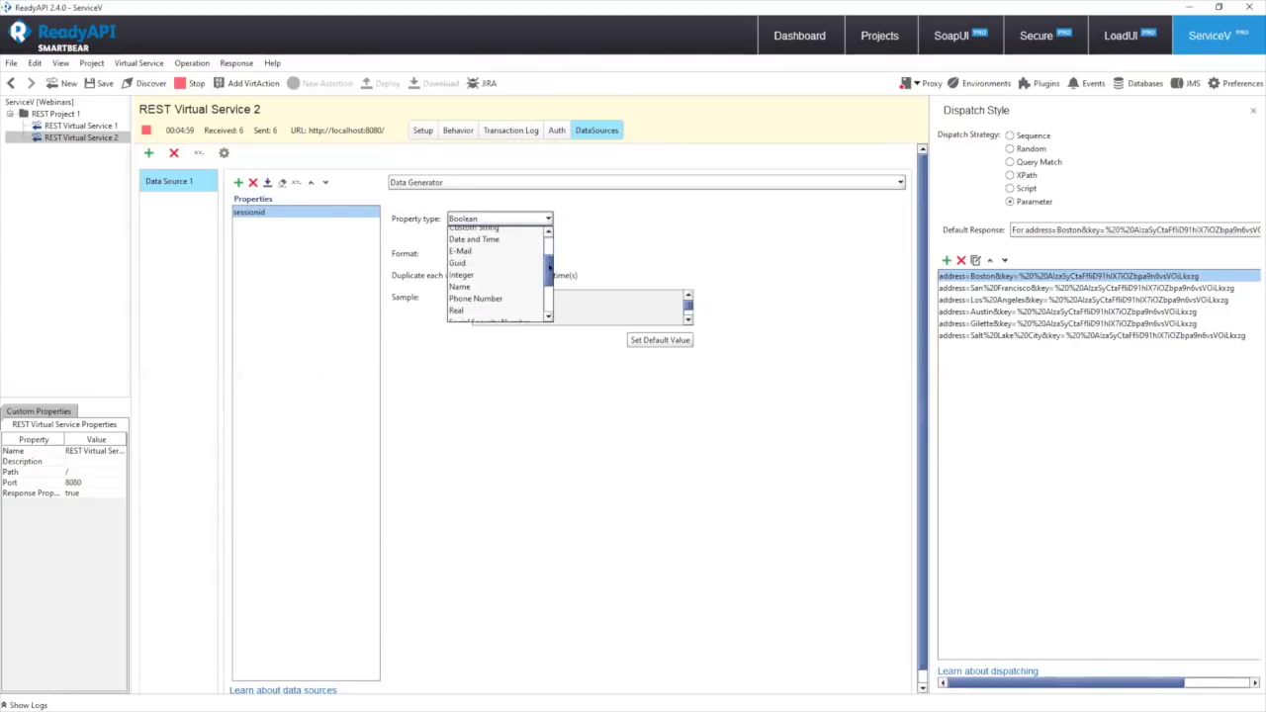
scroll(531, 286, down, 3)
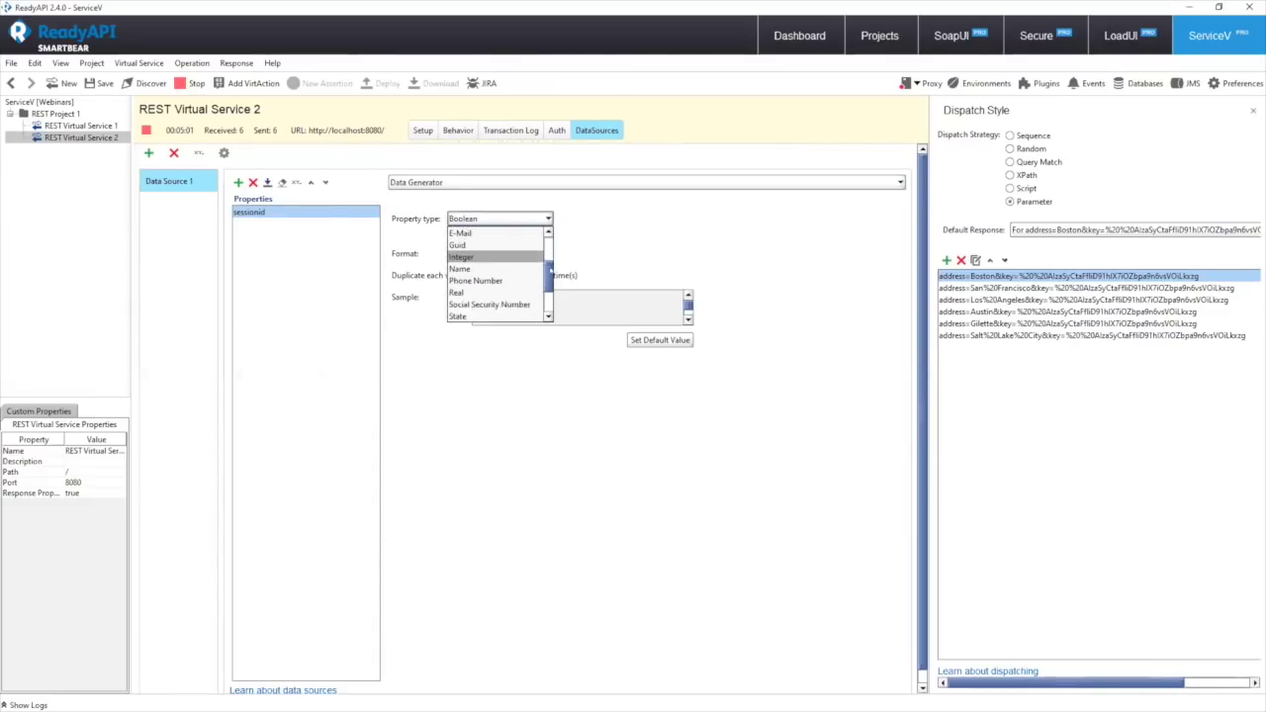
click(574, 247)
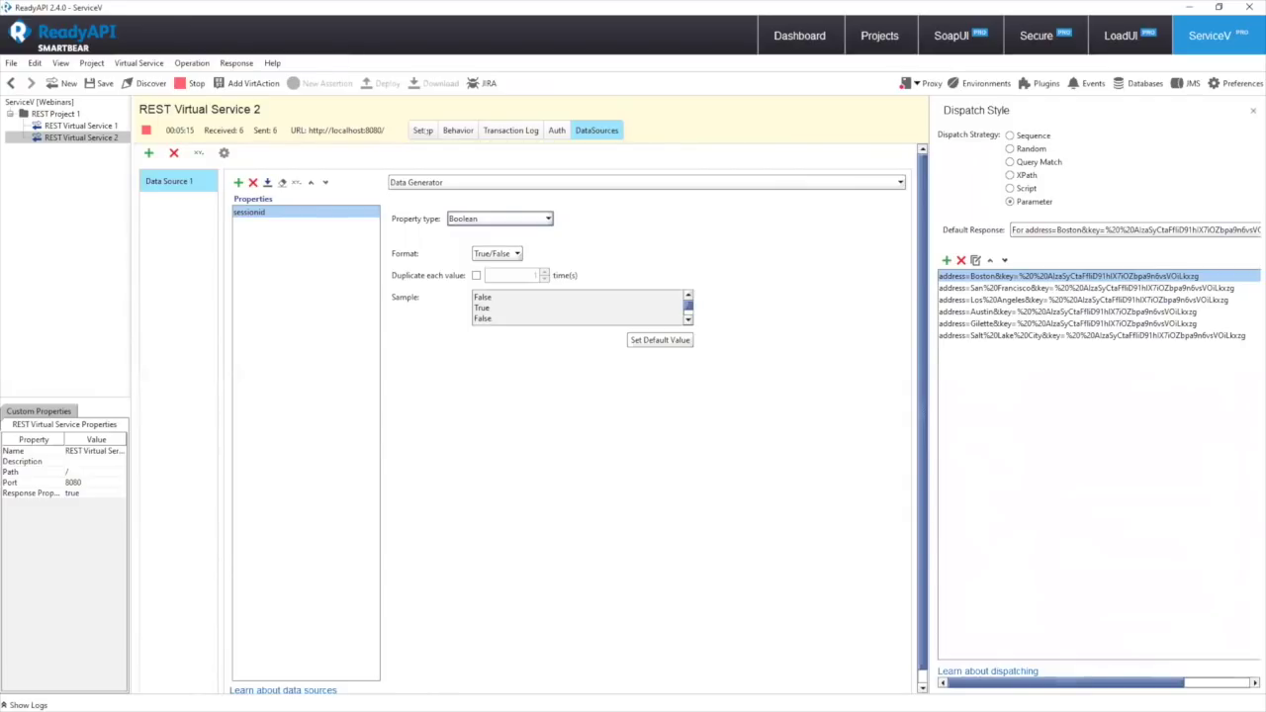
click(422, 129)
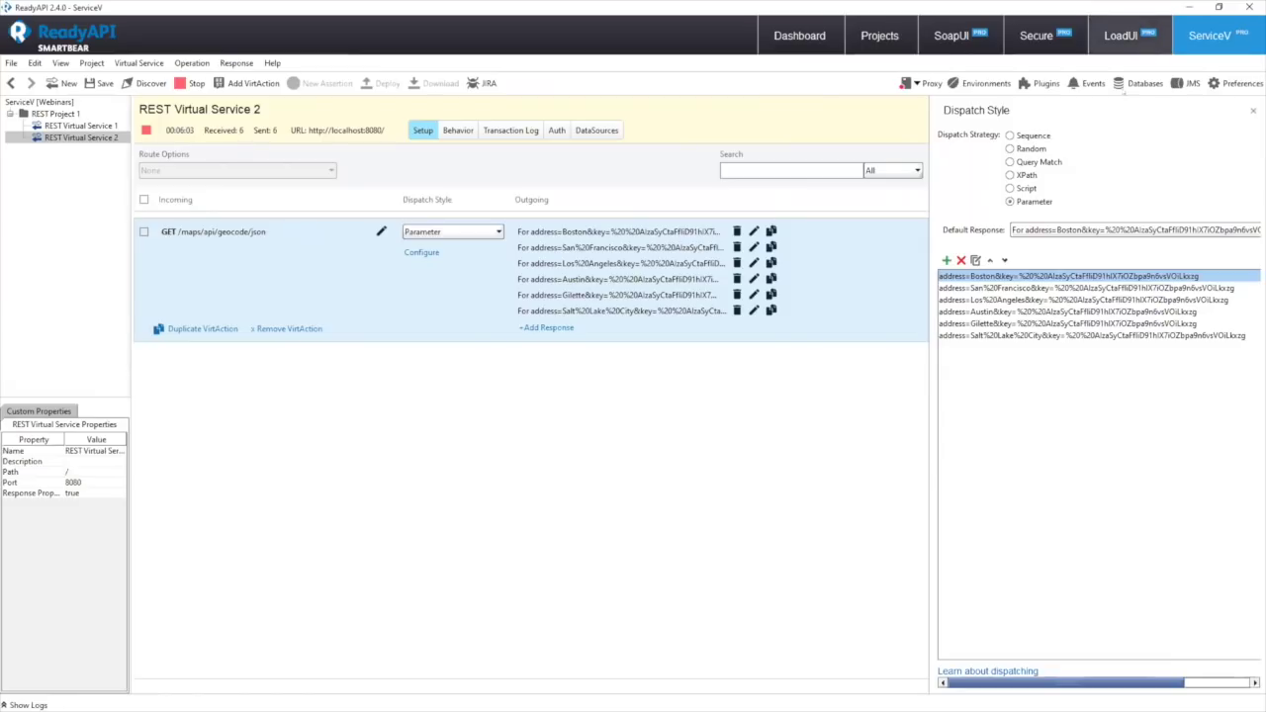
- Switch to SoapUI, open the DataSource step of TestCase 1 and preview up to 10 rows of generated data
click(808, 170)
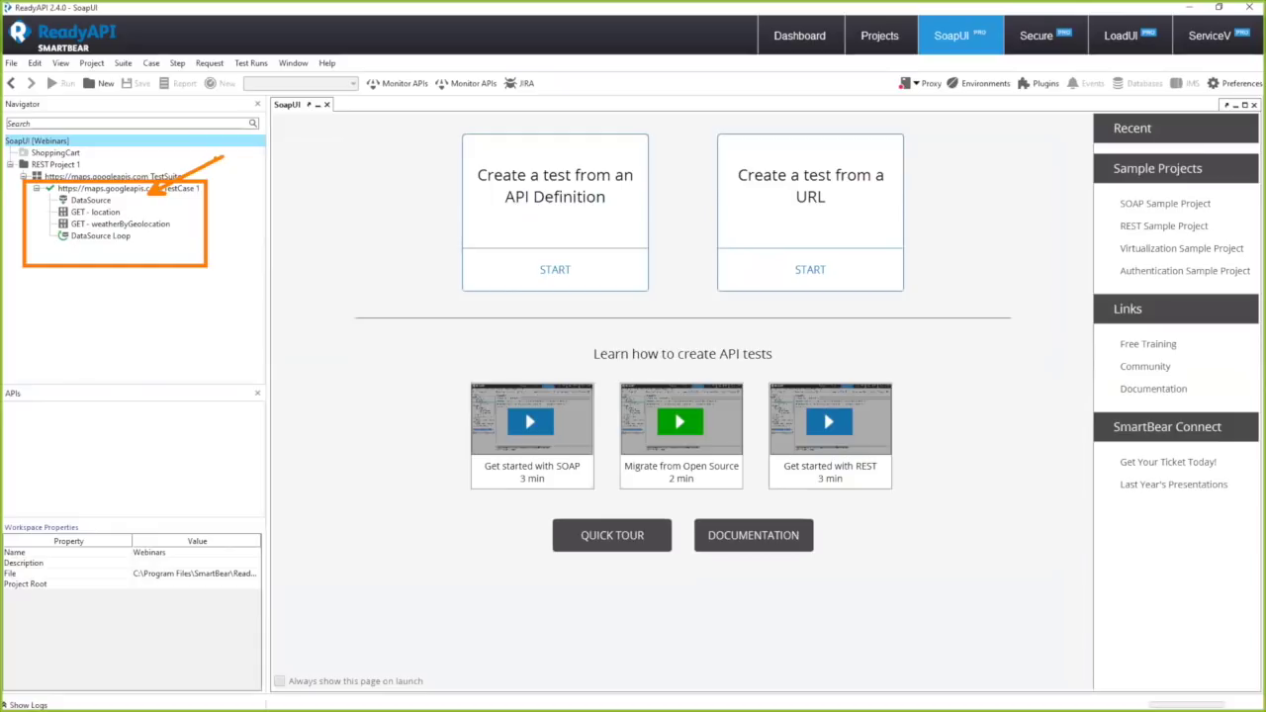
click(91, 200)
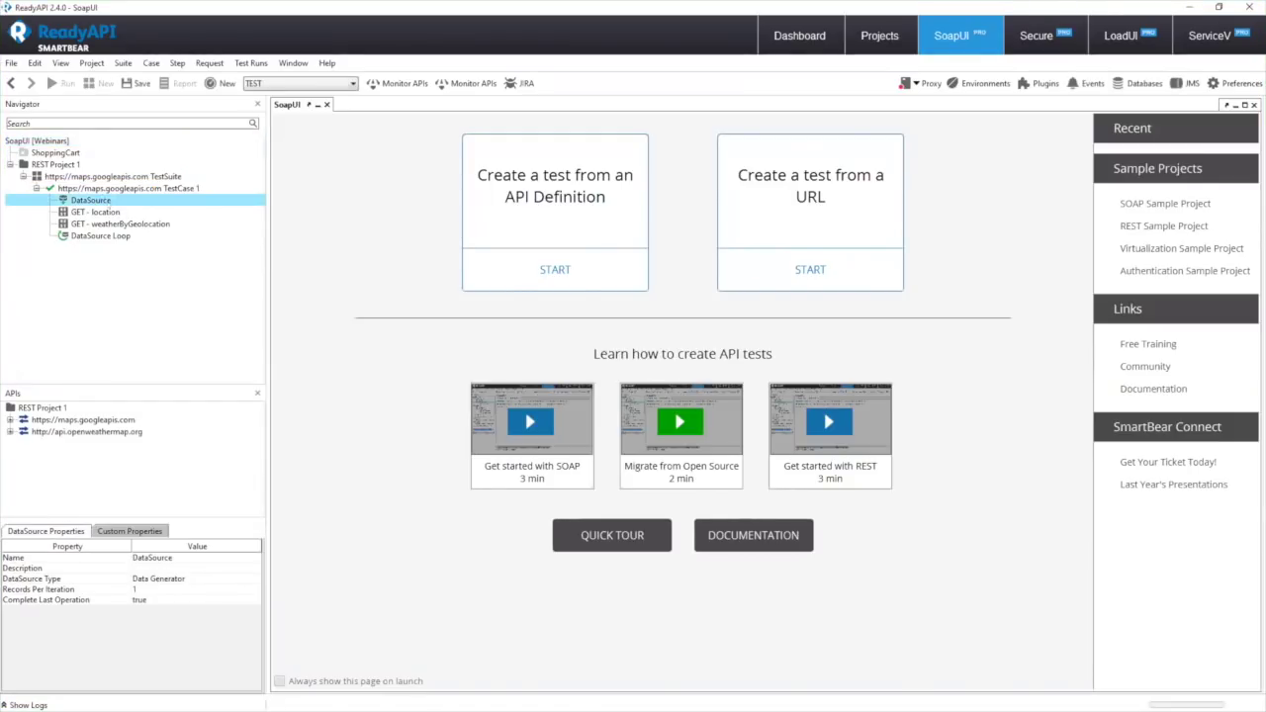
key(Return)
click(414, 139)
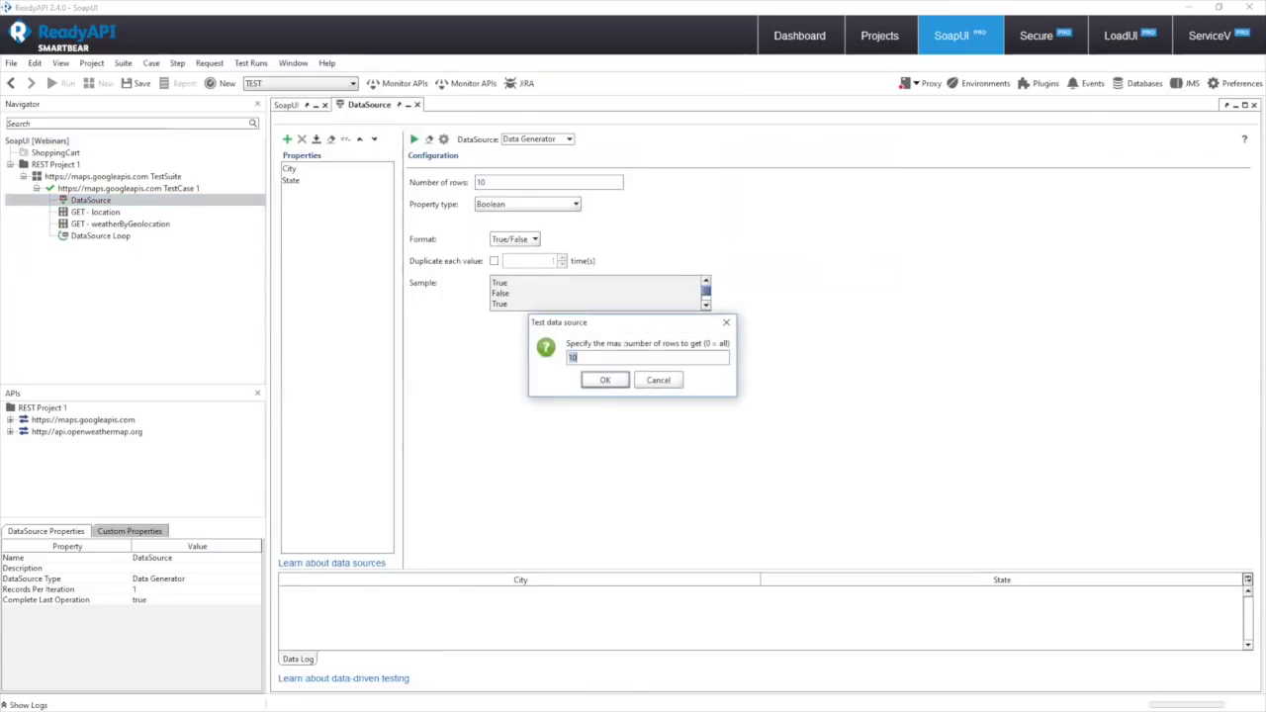
click(605, 379)
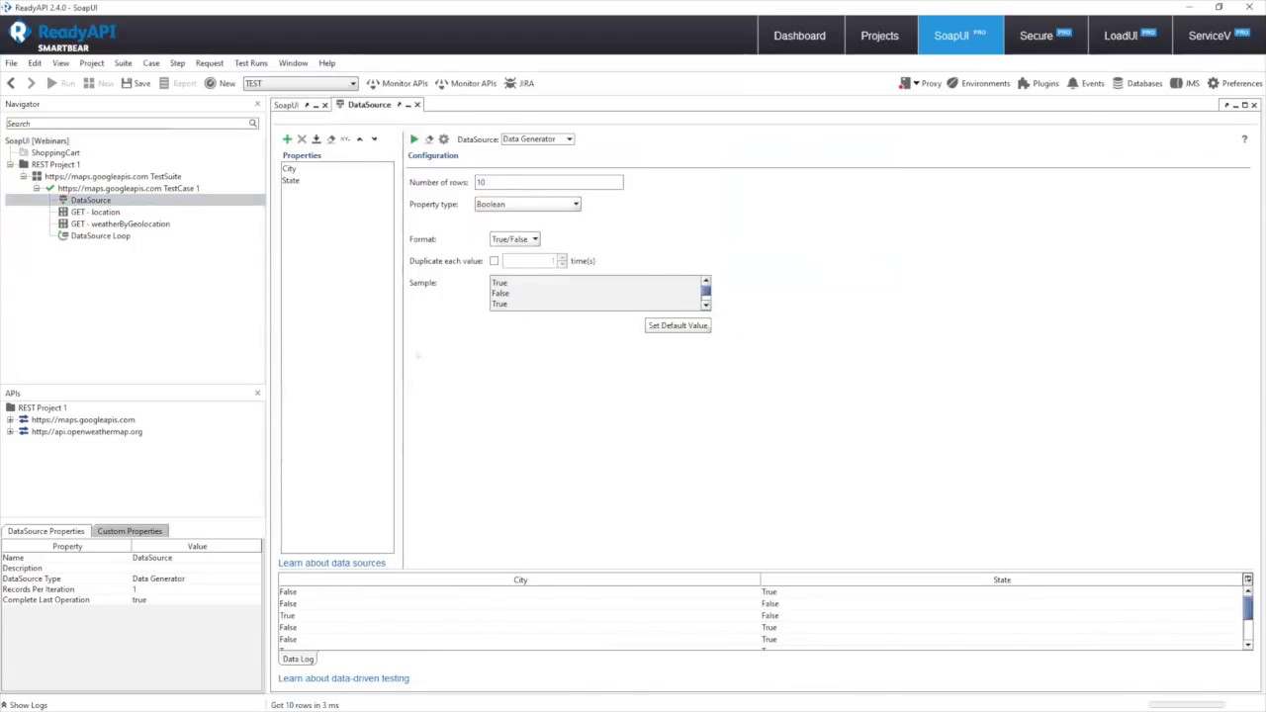
- Change the DataSource step's type to Excel using cityStates.xlsx from cell A2 and retrieve its city and state rows
click(539, 140)
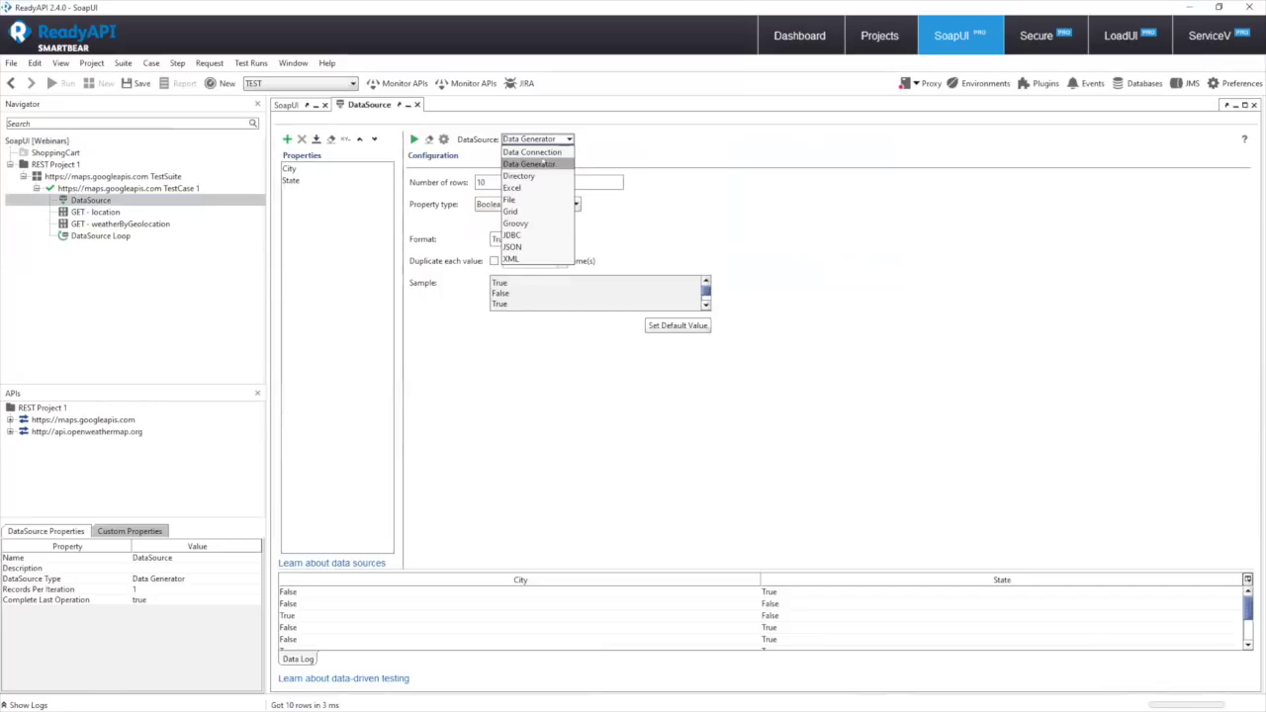
click(537, 188)
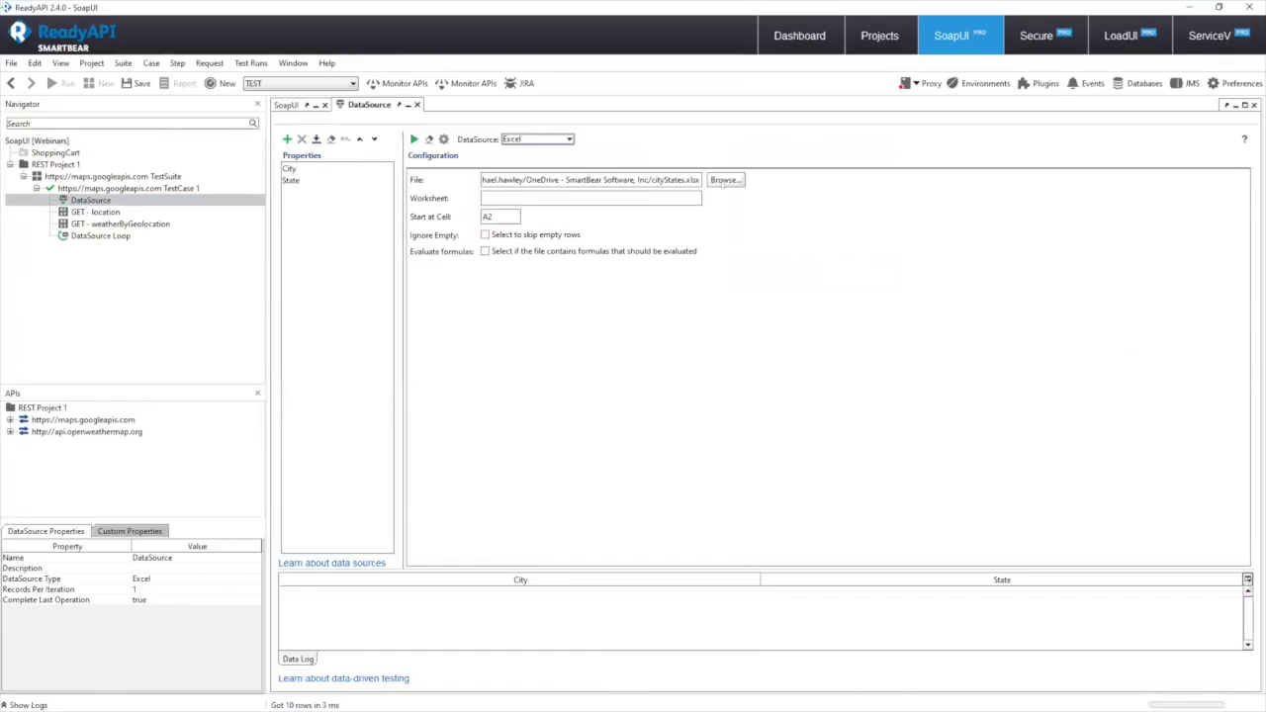
click(416, 139)
click(603, 377)
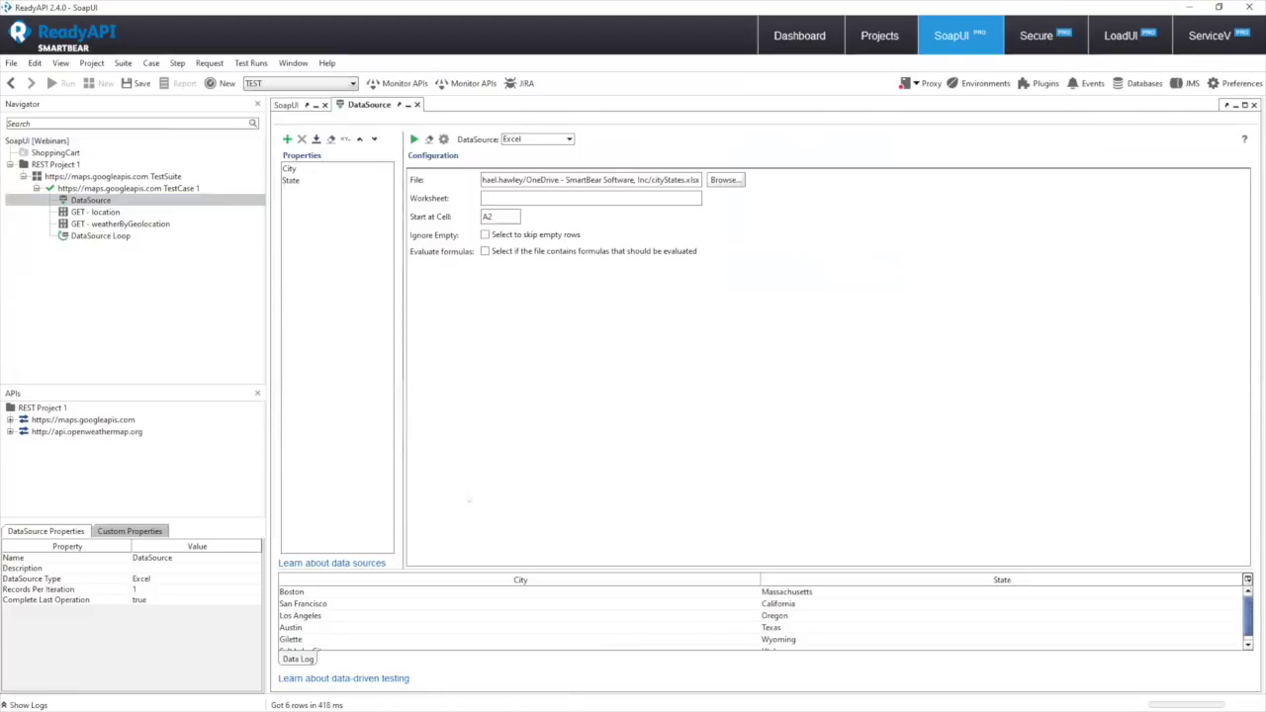
click(431, 603)
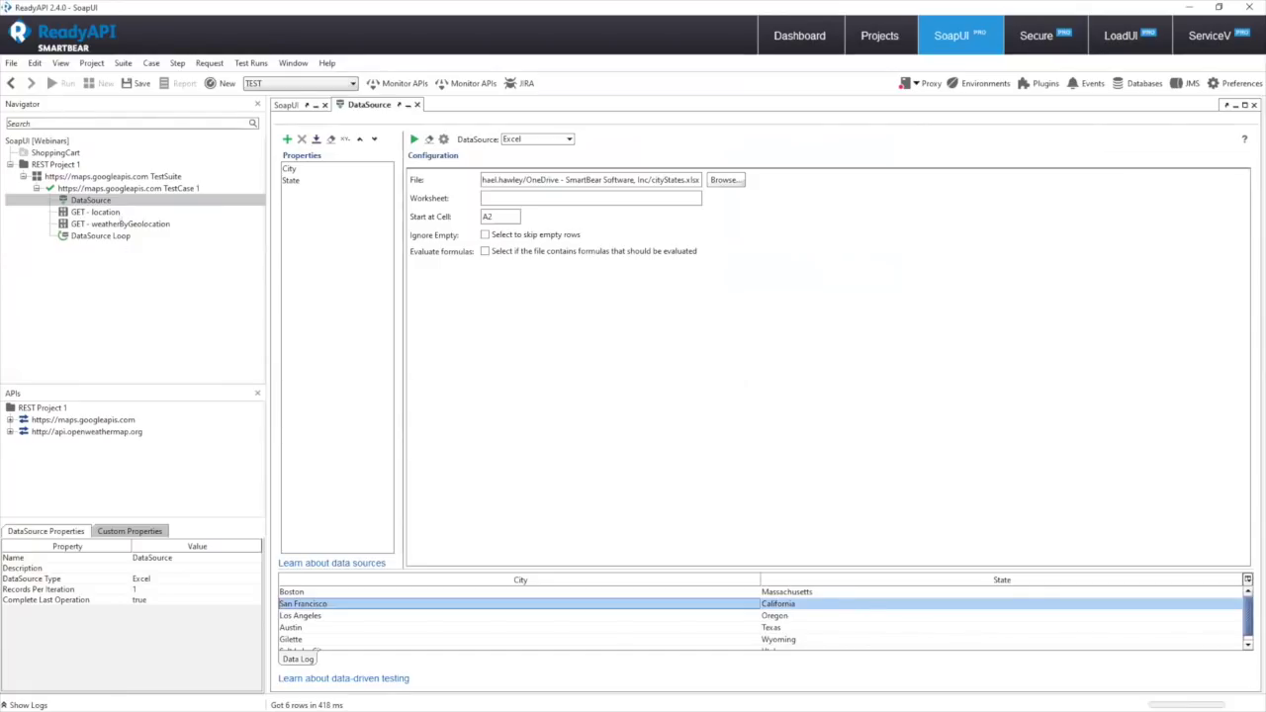
- Create a load test from the maps.googleapis.com TestCase 1 and expand the test case's steps in the new scenario
click(128, 188)
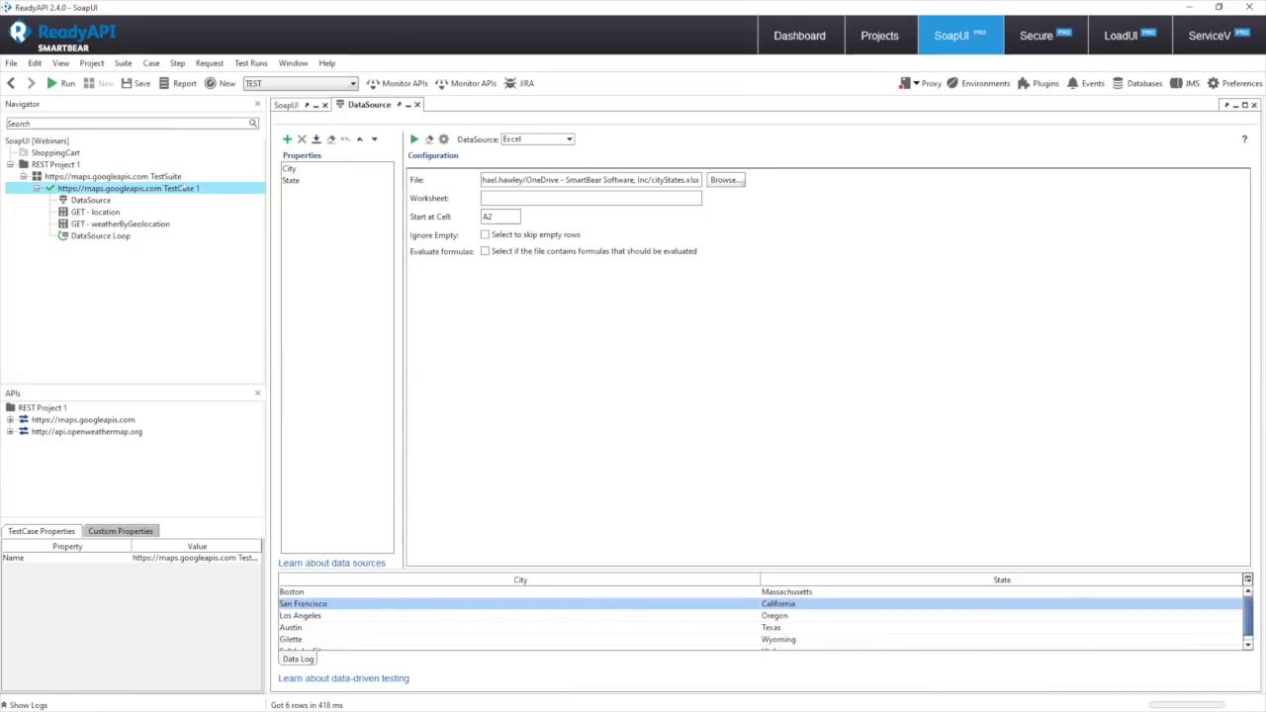
right_click(185, 187)
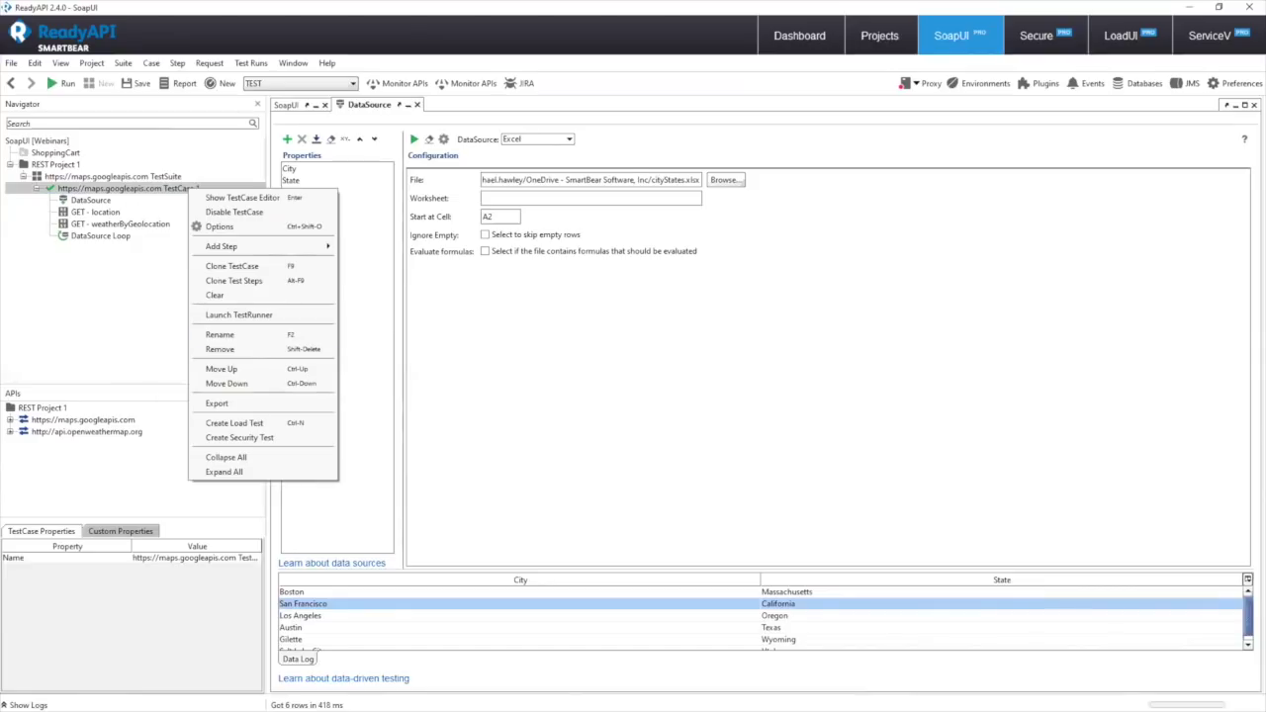
click(234, 422)
click(606, 381)
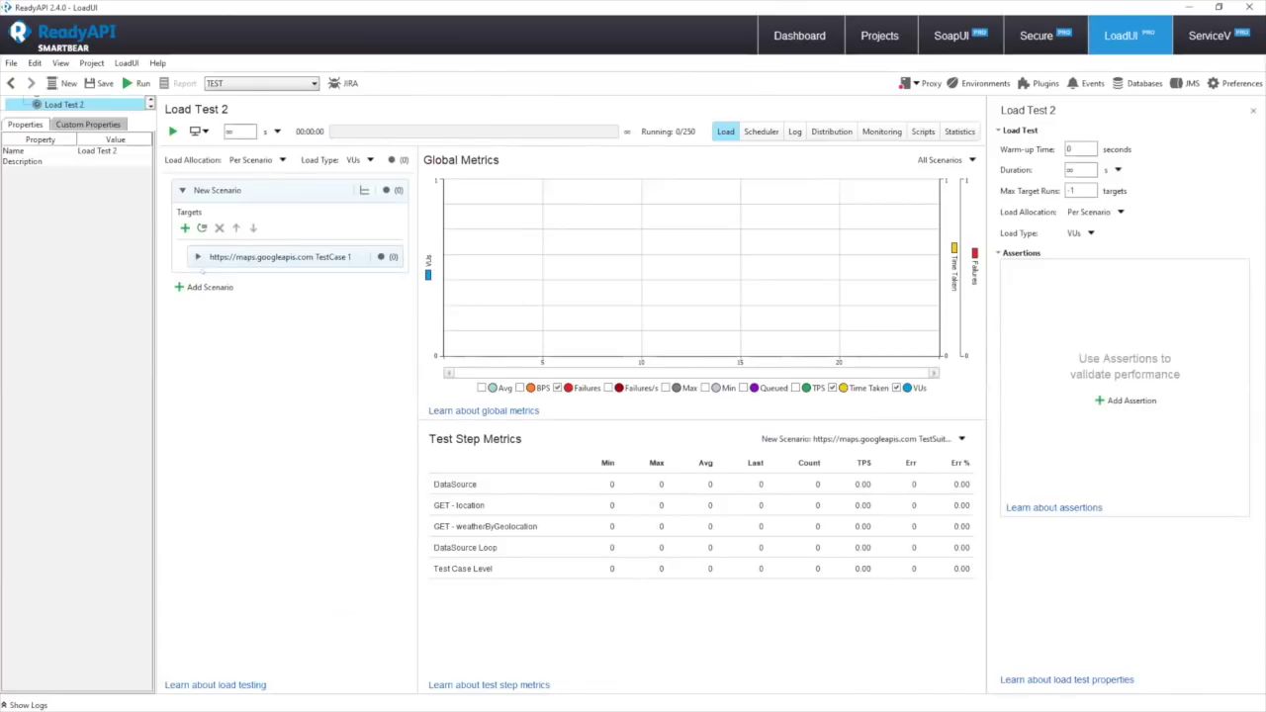
click(198, 256)
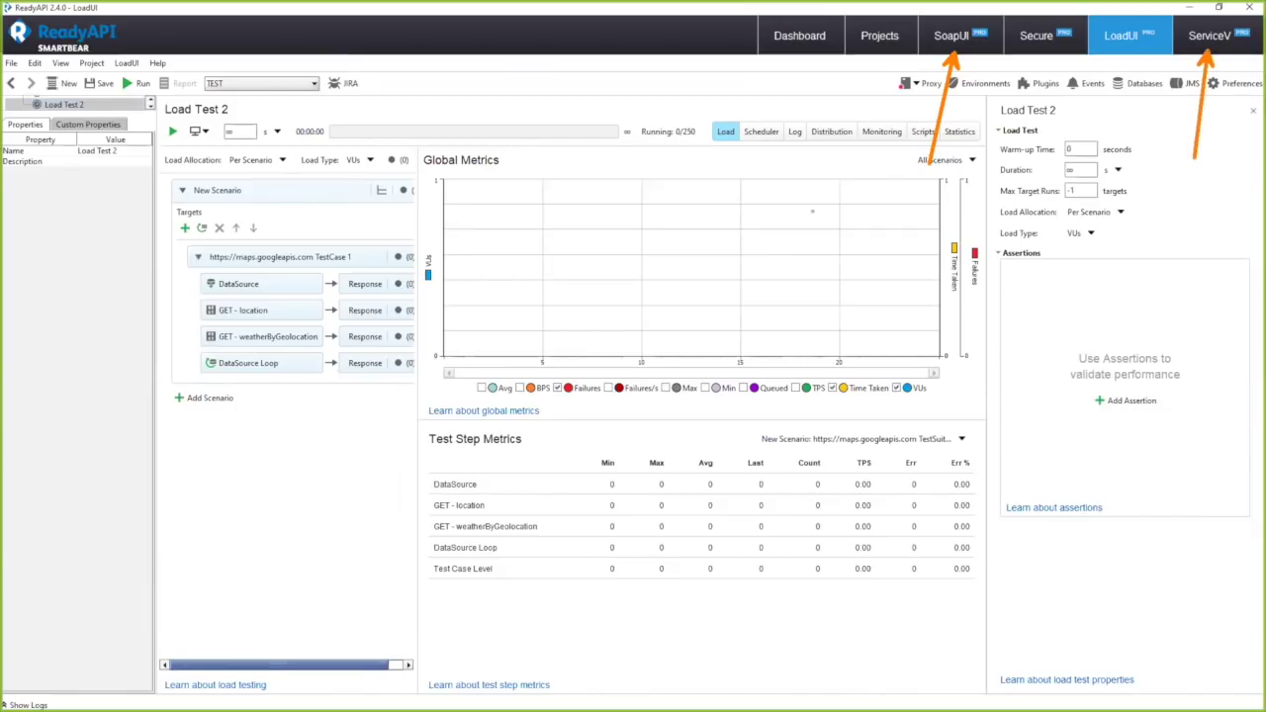
- Check the GET - location request's endpoint and query parameters in SoapUI, and return to Load Test 2 in LoadUI
click(974, 43)
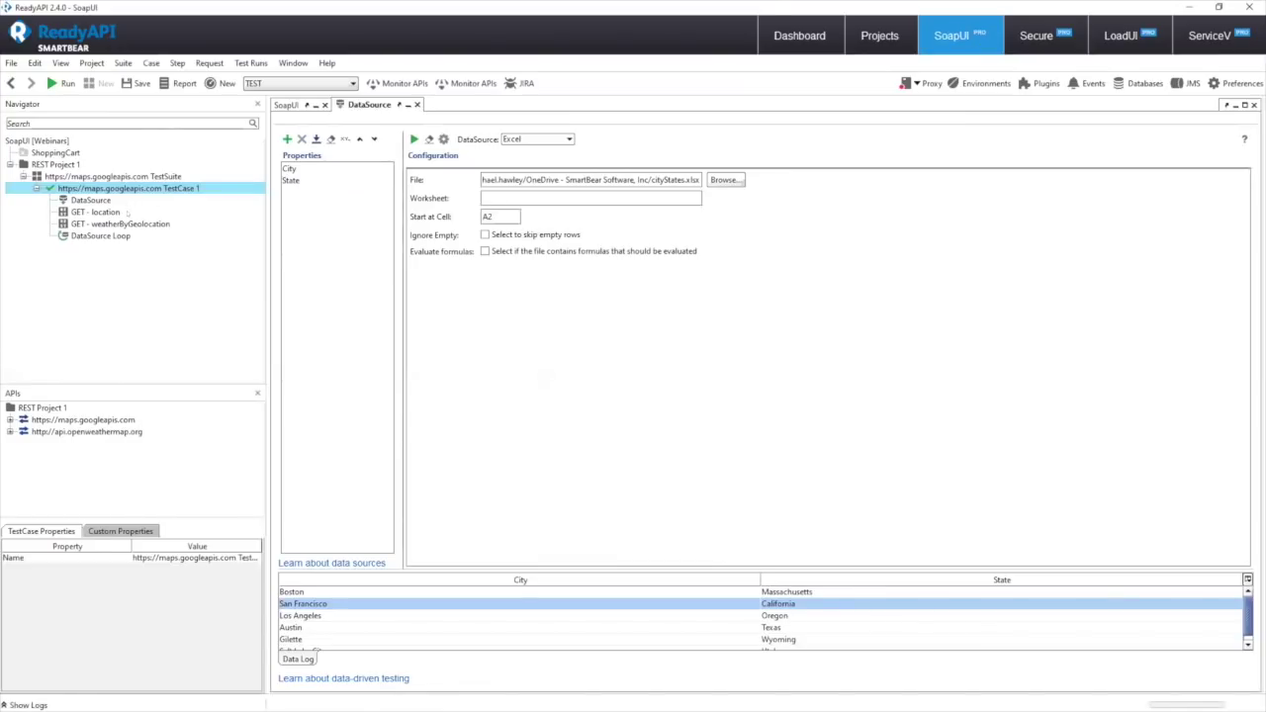
double_click(127, 212)
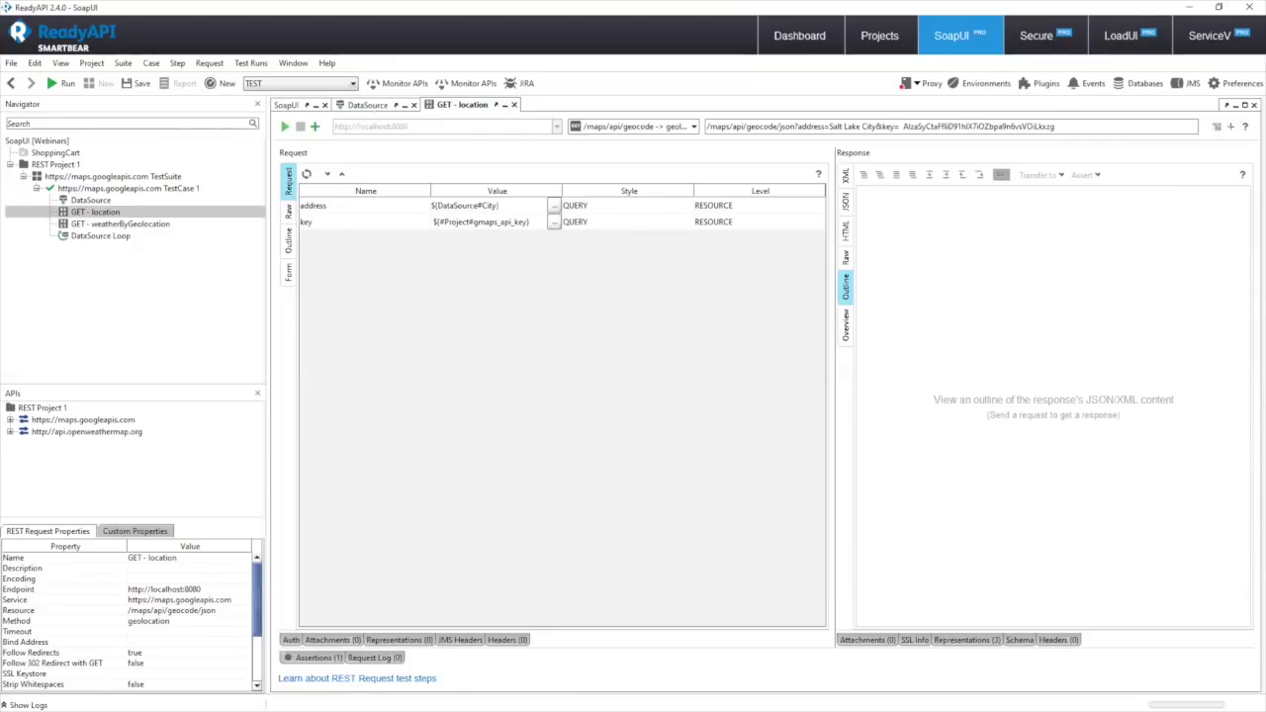
click(1129, 35)
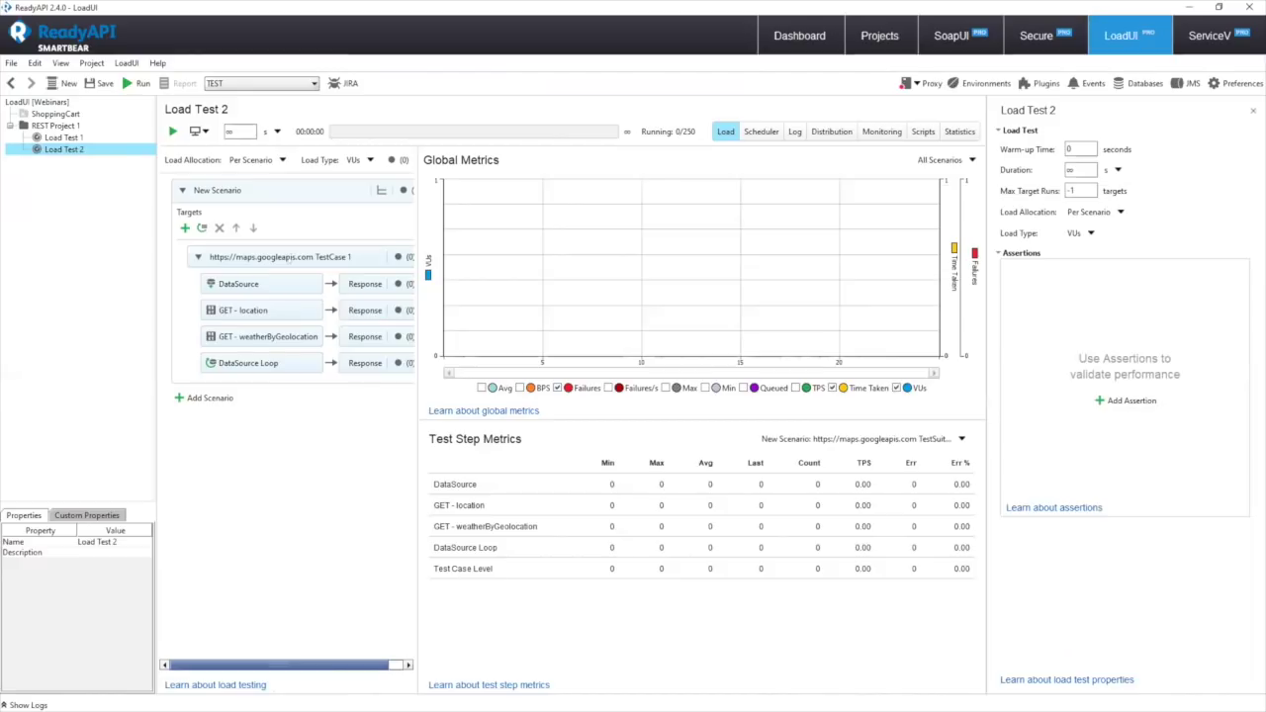
- Run Load Test 2 for 30 seconds and examine the earlier part of its Global Metrics graph
key(Tab)
text(30)
click(173, 132)
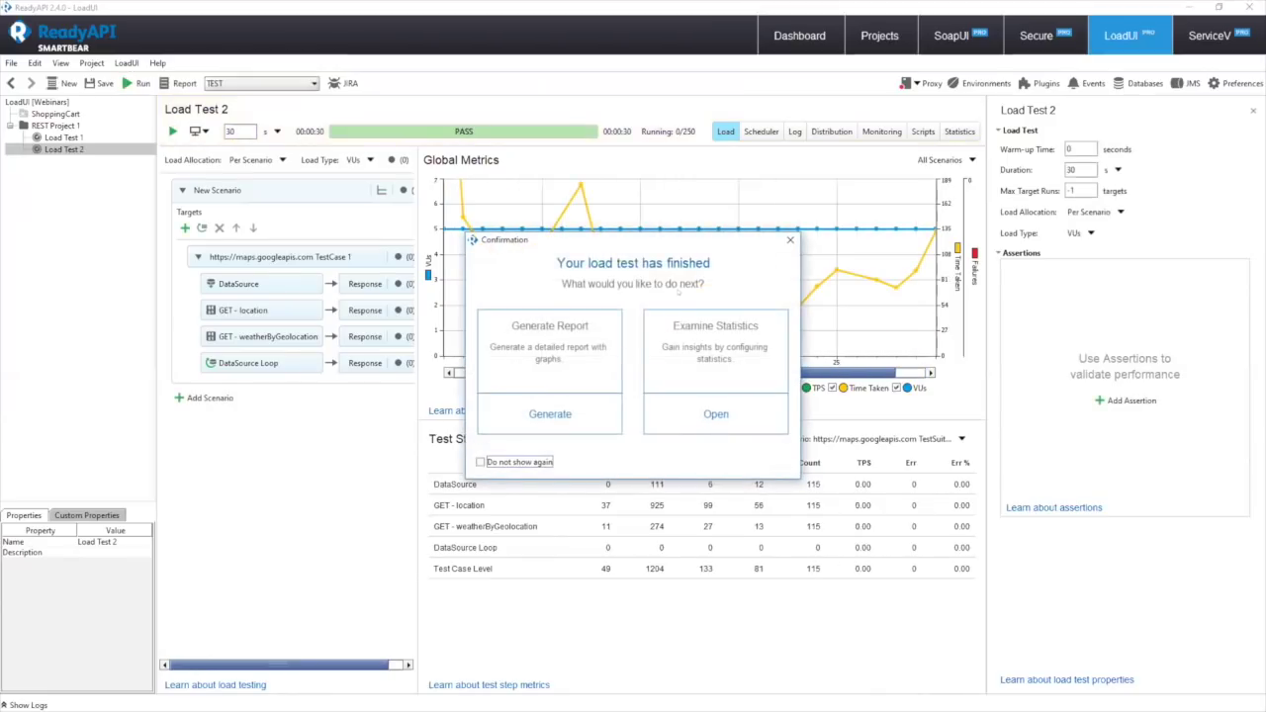
click(790, 239)
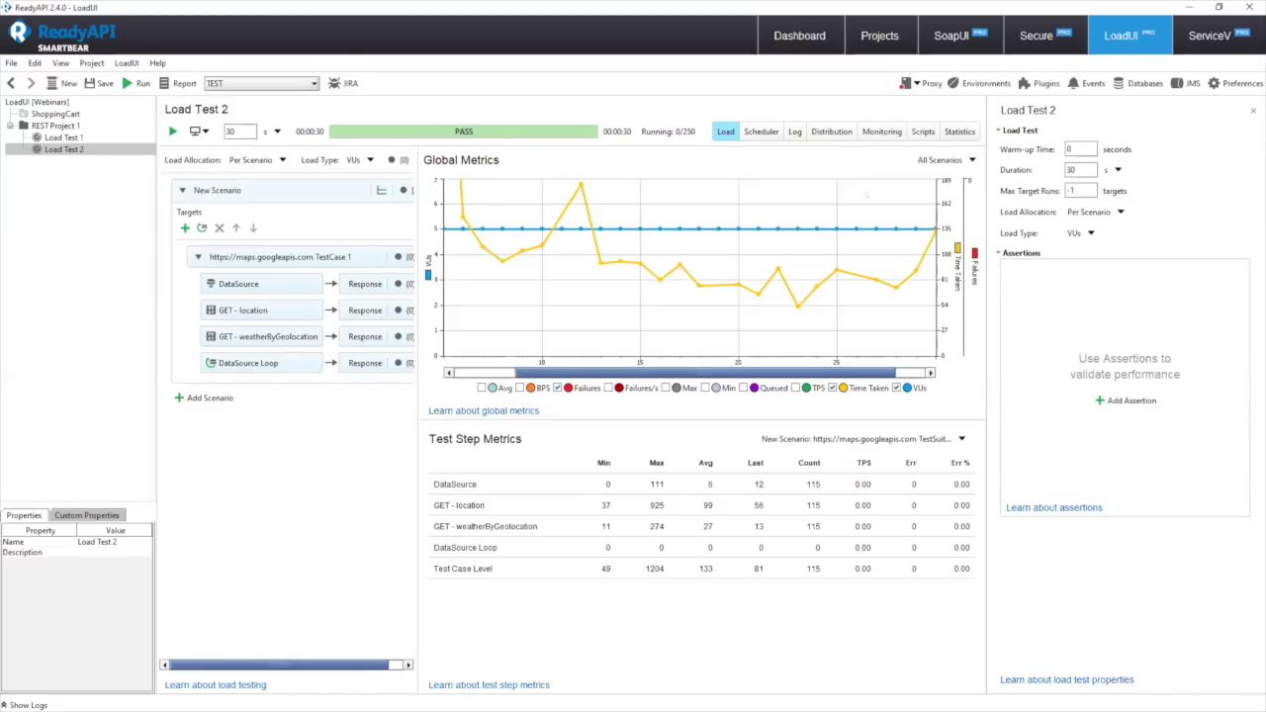
scroll(782, 269, up, 2)
drag(771, 373, 635, 373)
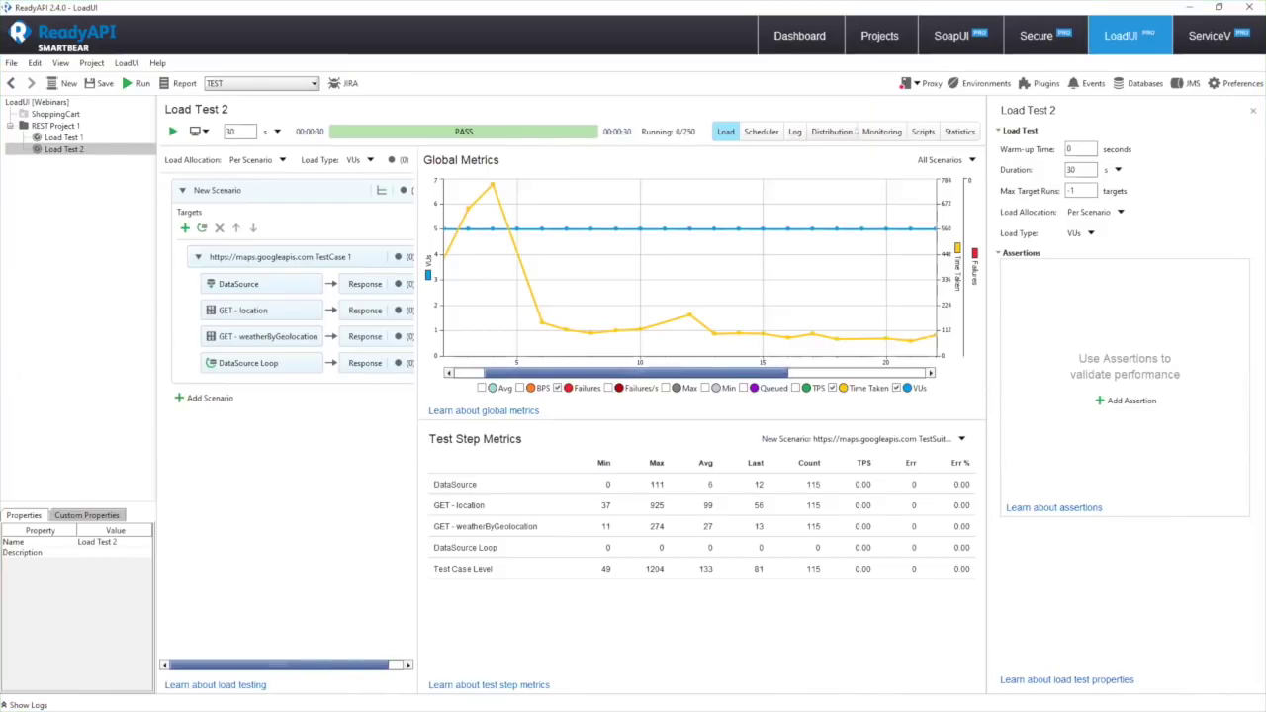
- Add a load agent named My Agent with host 127.0.0.1 and port 1991 to Load Test 2's distribution
click(831, 132)
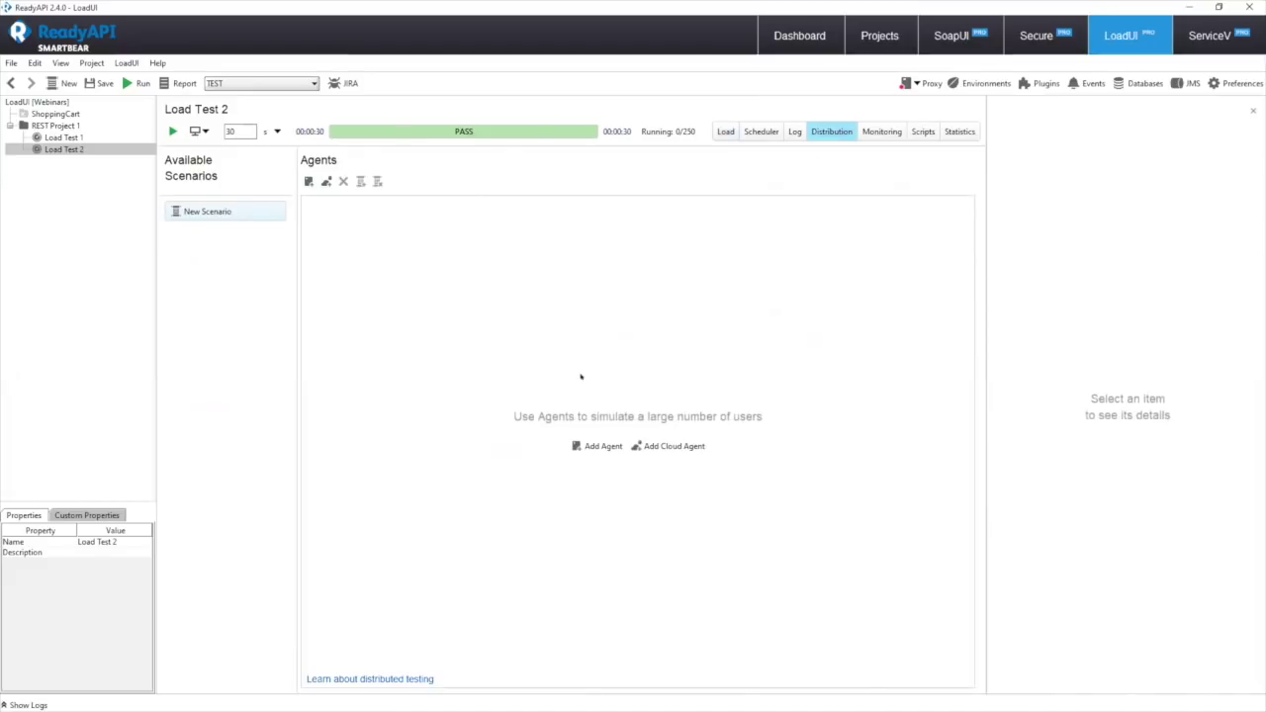
click(587, 450)
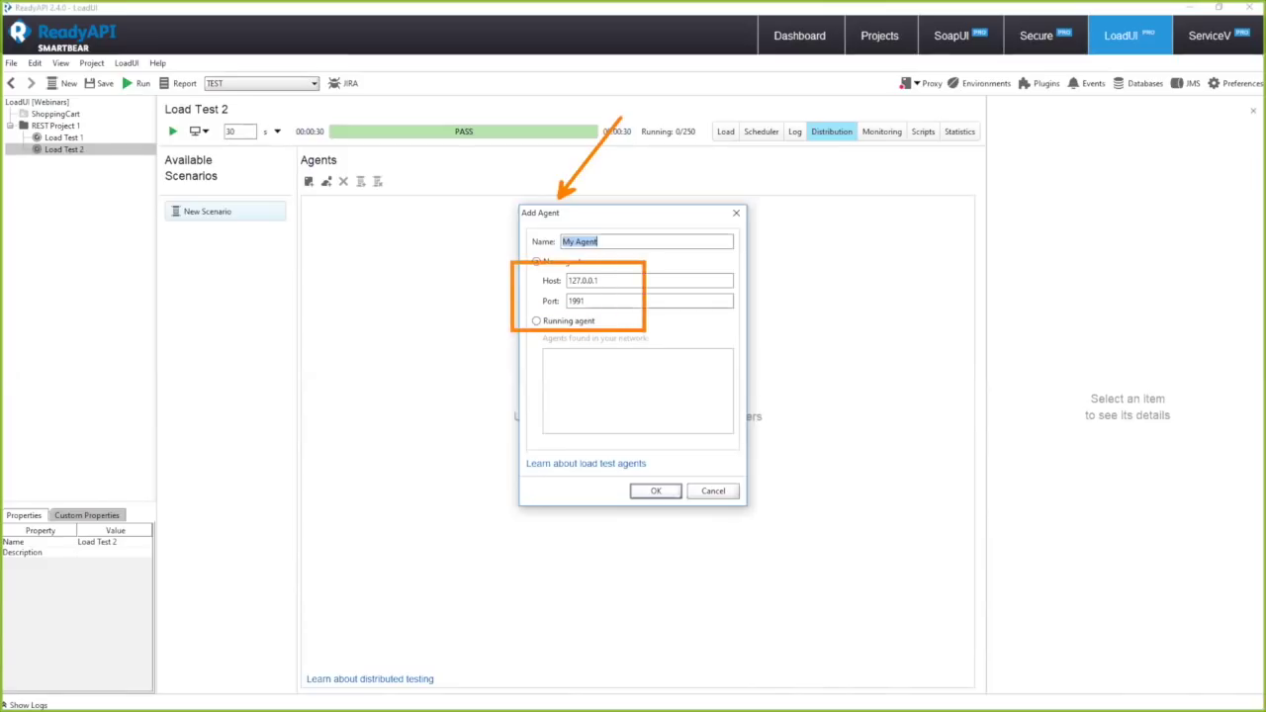
click(656, 491)
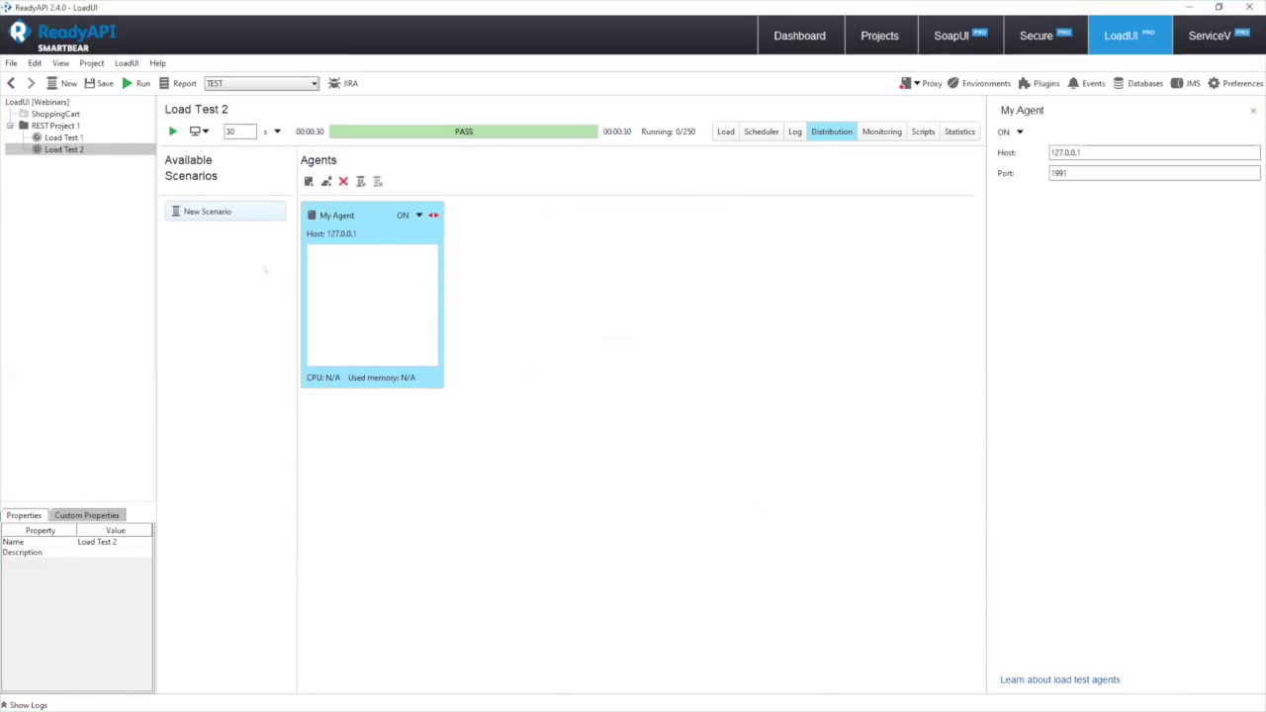
- Assign New Scenario to My Agent and choose to run the load test's scenarios on agents
drag(350, 261, 405, 277)
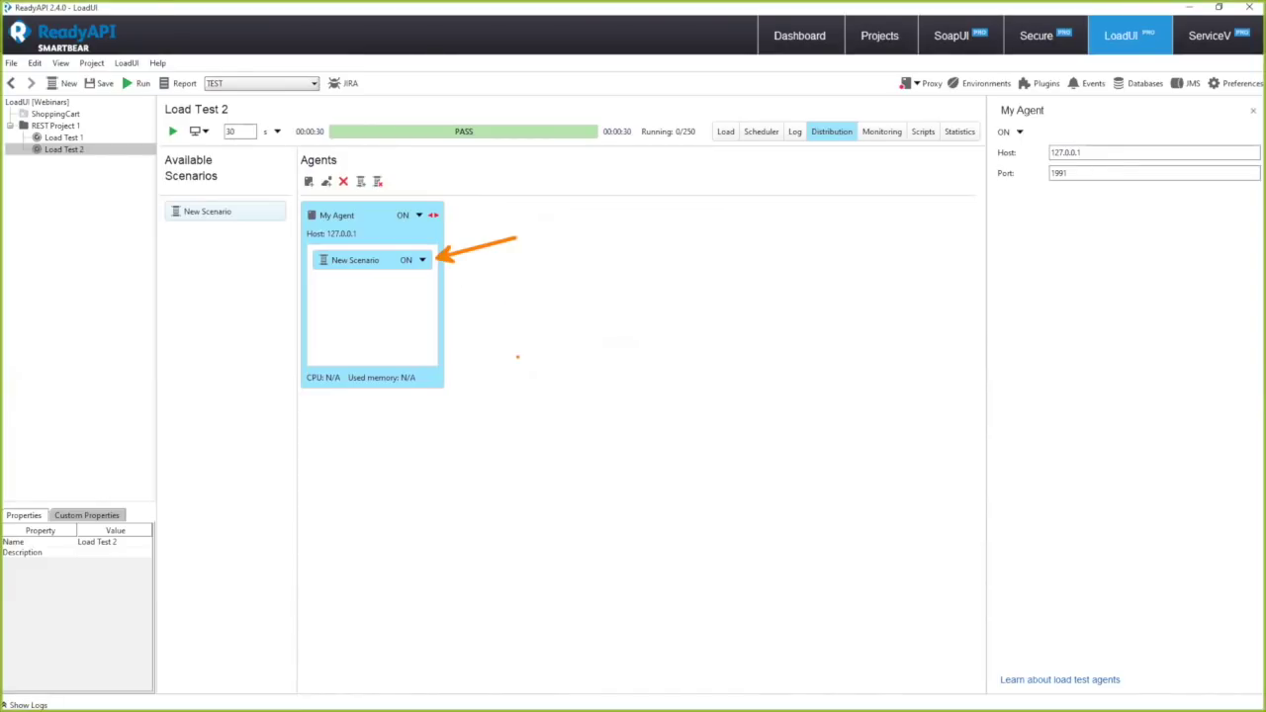
click(199, 131)
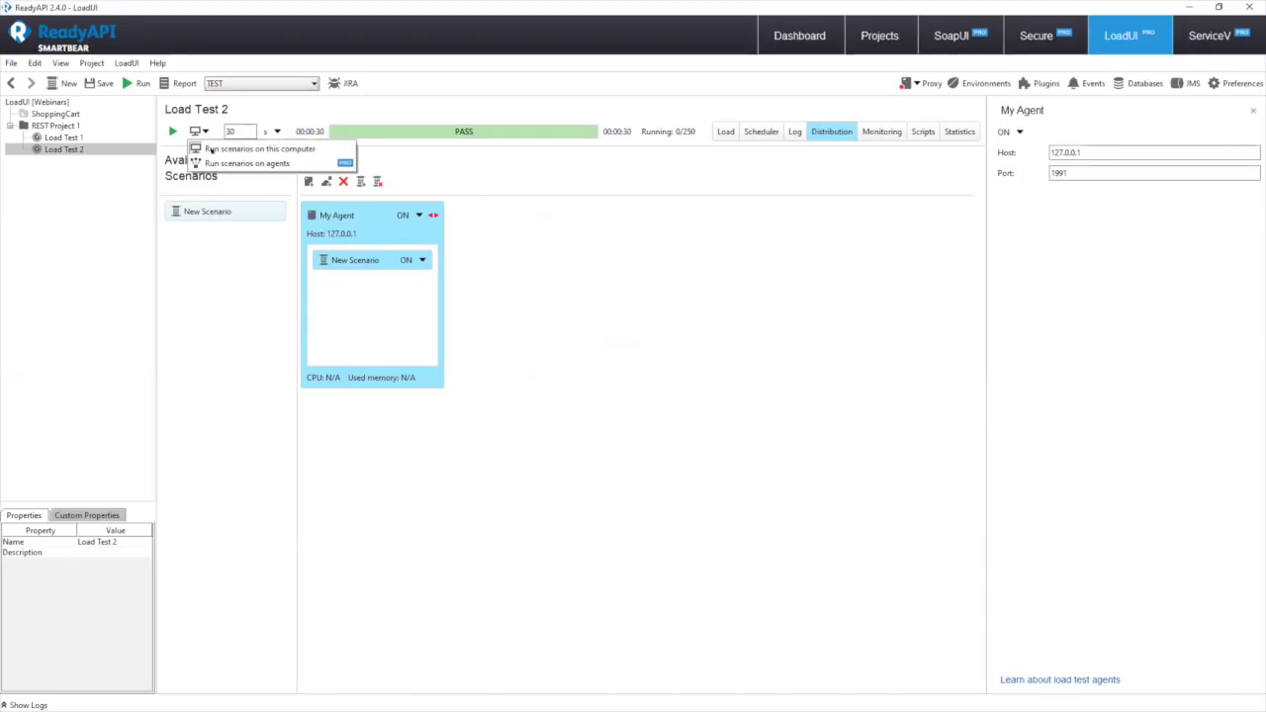
click(237, 163)
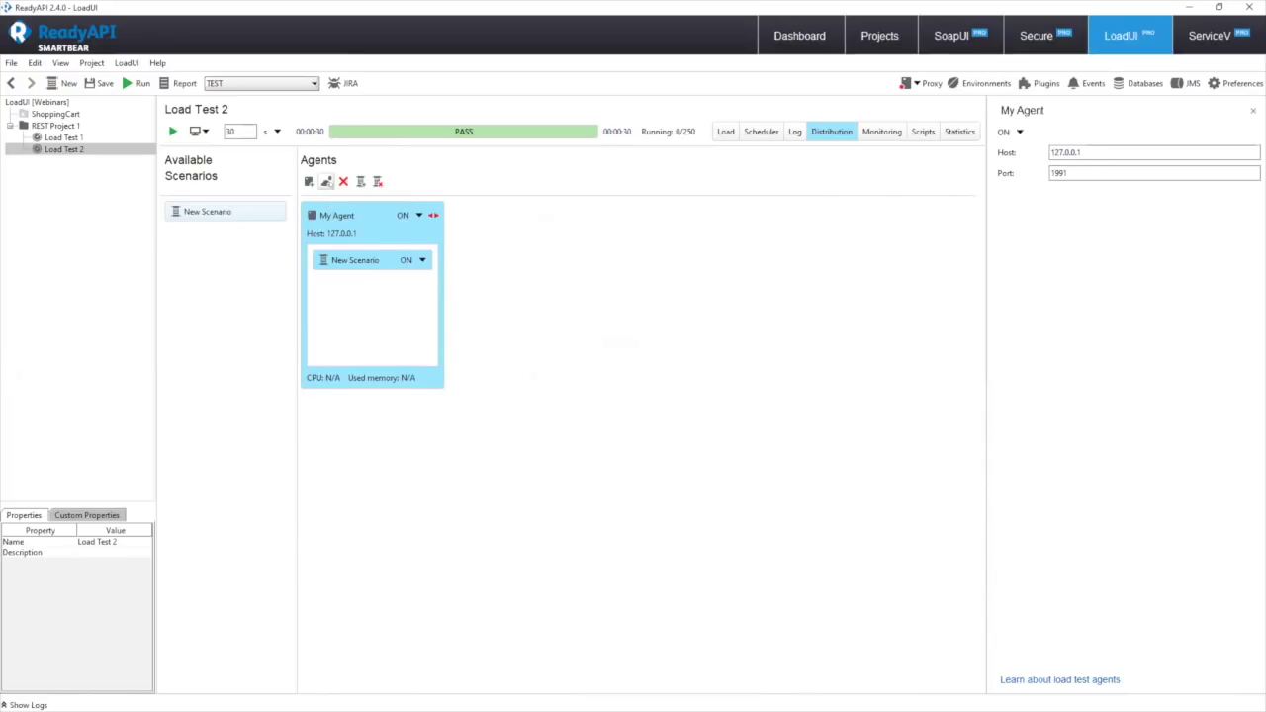
- Review the settings for adding an Amazon EC2 cloud agent and close them without adding one
click(327, 181)
click(713, 282)
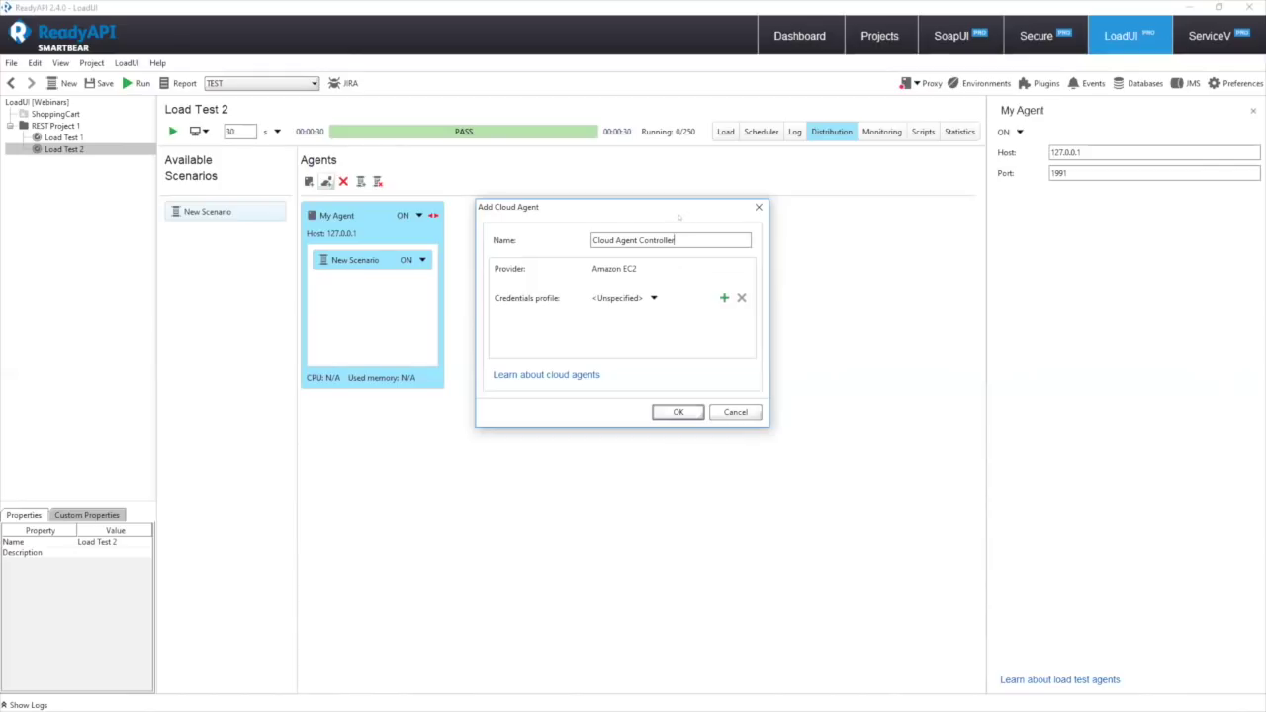
click(758, 208)
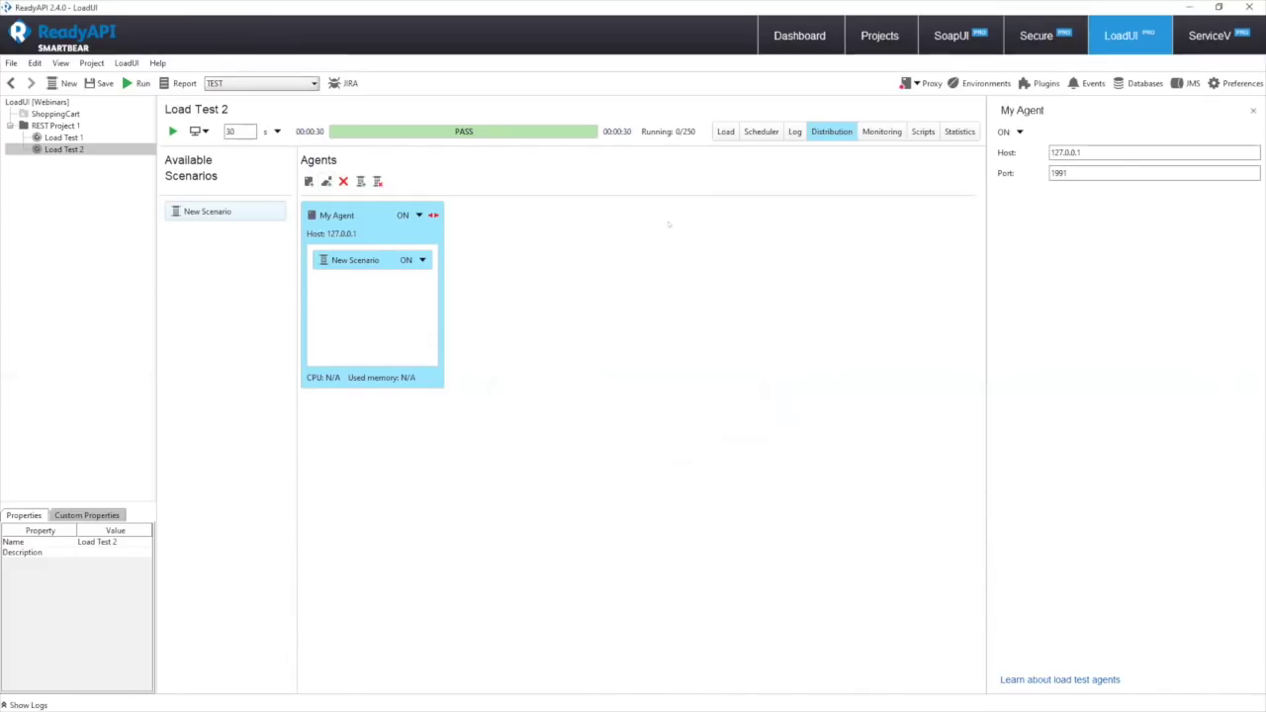
- Review the LoadUITestRunner command line generated for Load Test 2 and close the launch settings without running it
click(725, 133)
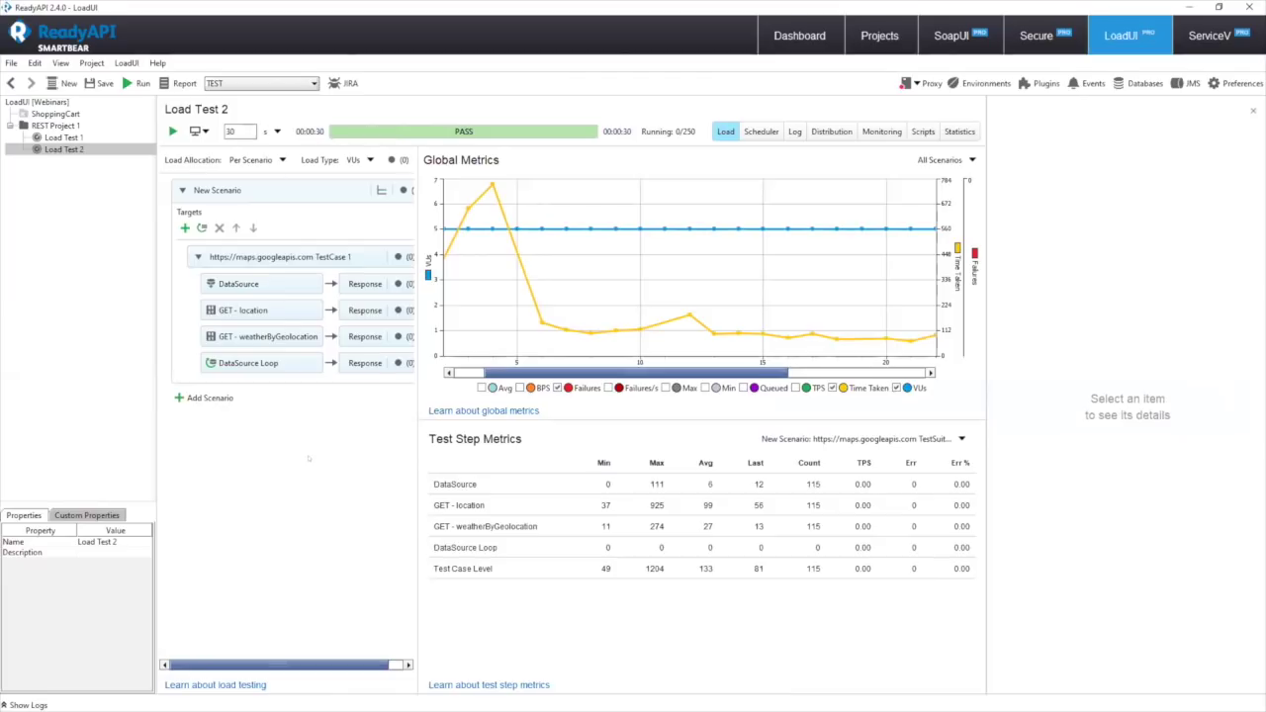
click(86, 324)
right_click(98, 146)
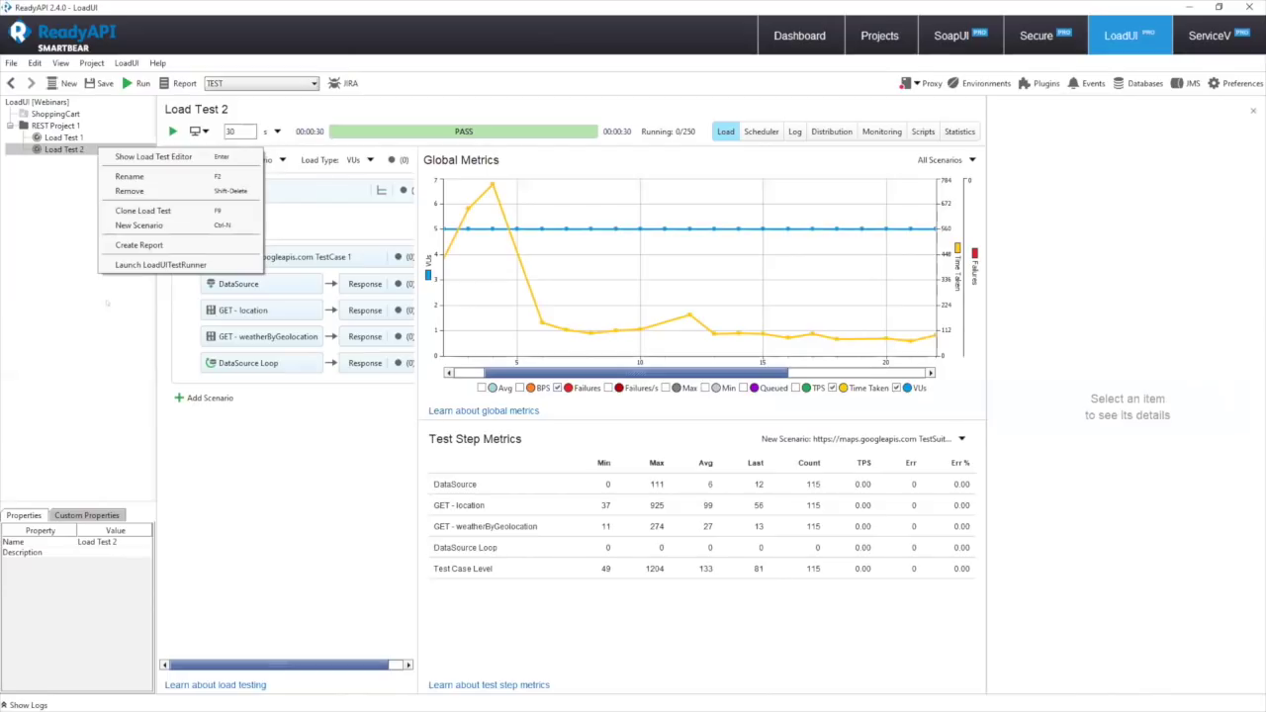
click(100, 312)
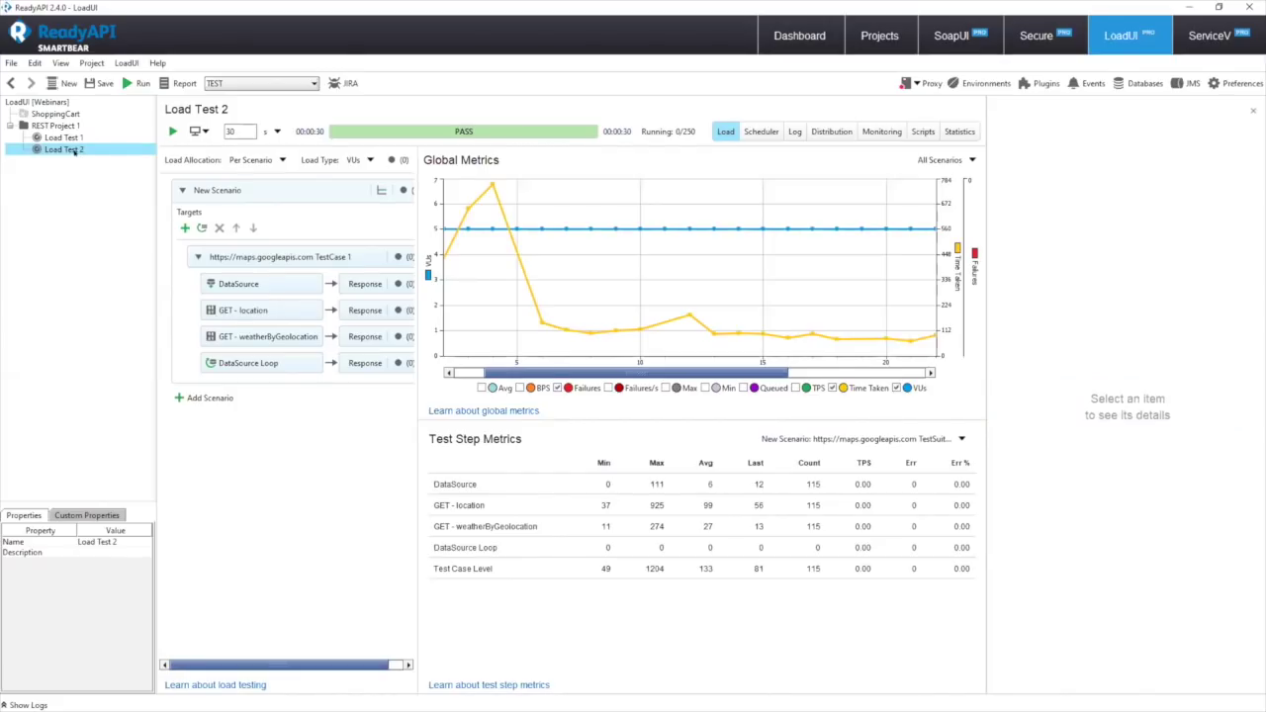
right_click(70, 150)
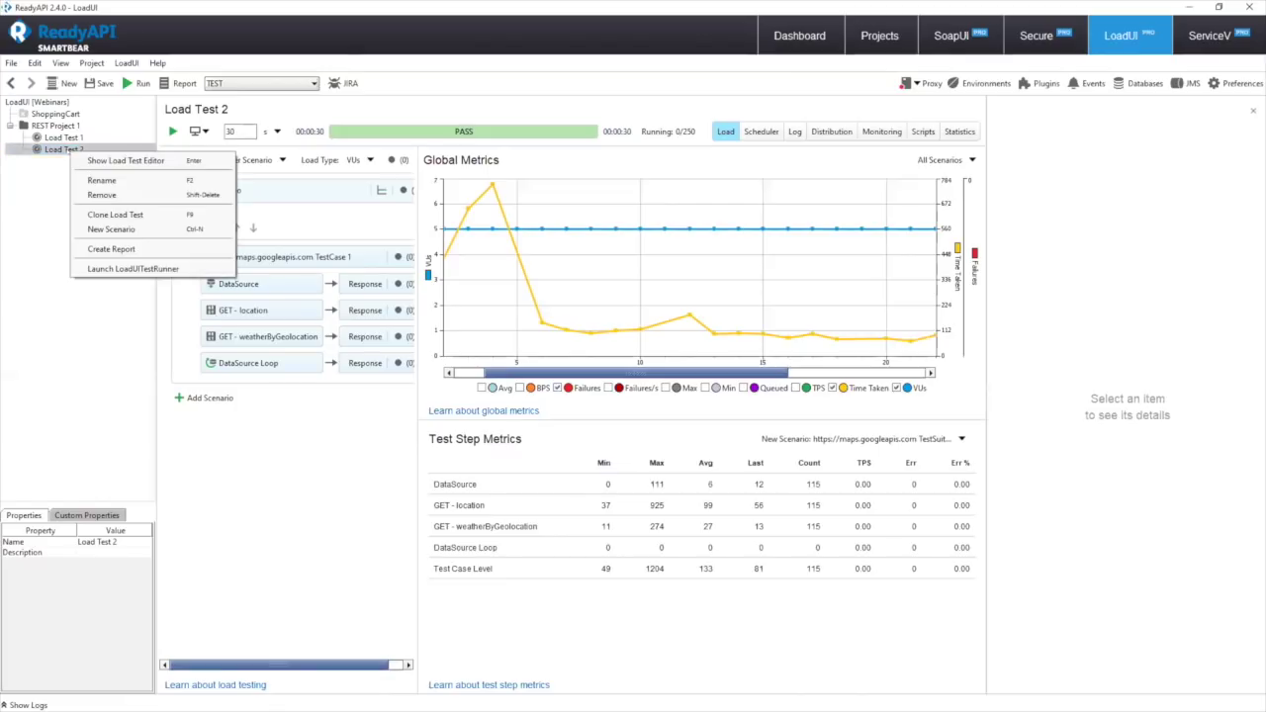
click(85, 268)
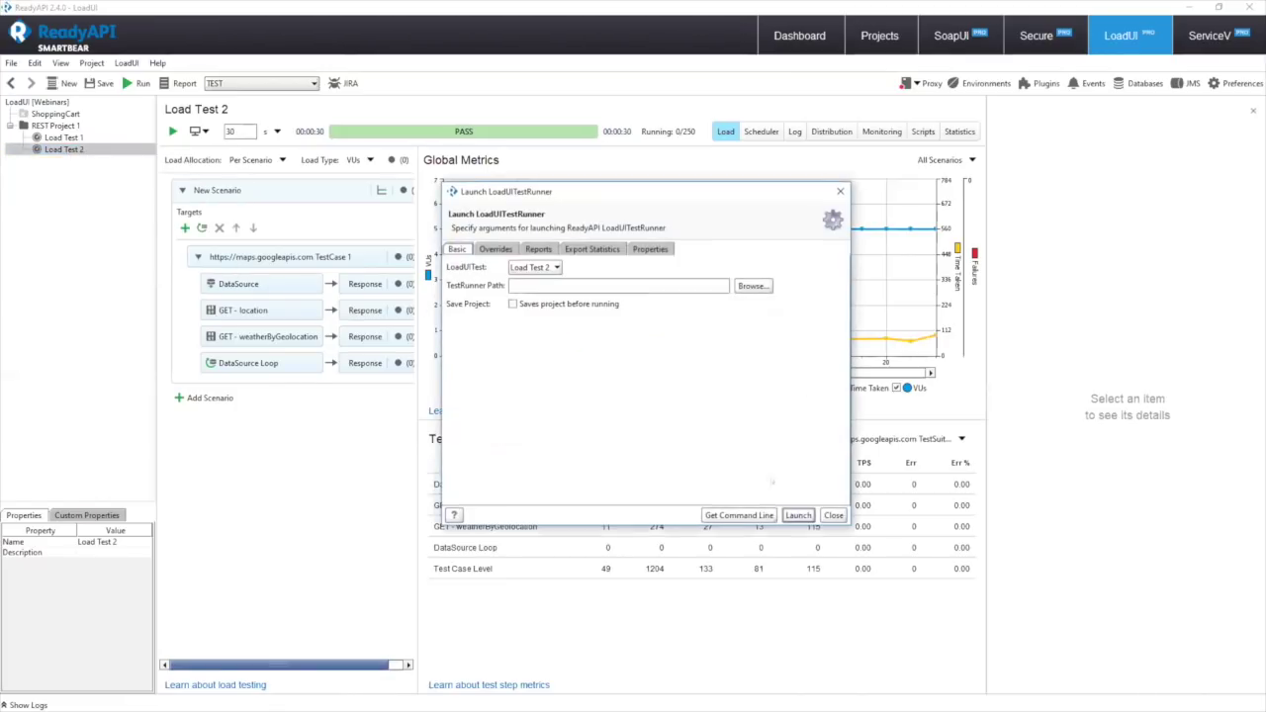
click(739, 516)
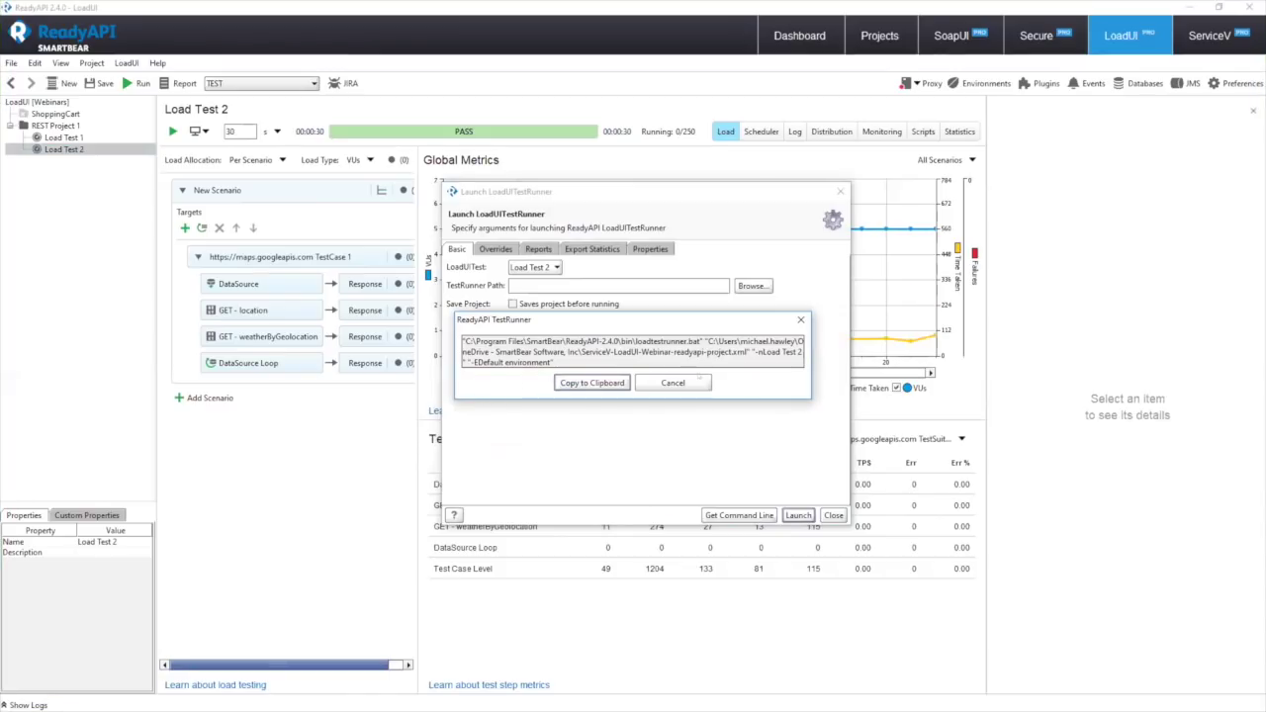
click(682, 382)
key(Escape)
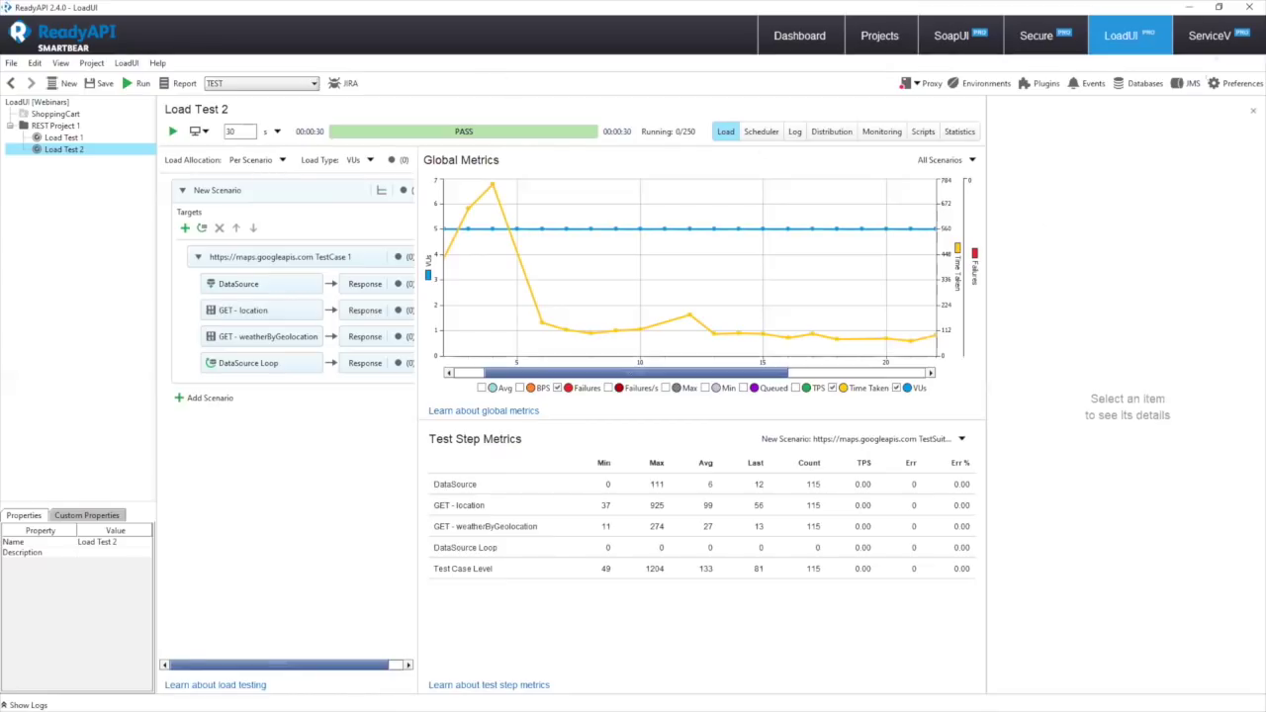
- Switch to ServiceV, examine the VirtServer console's request log, and minimize the console again
click(1210, 35)
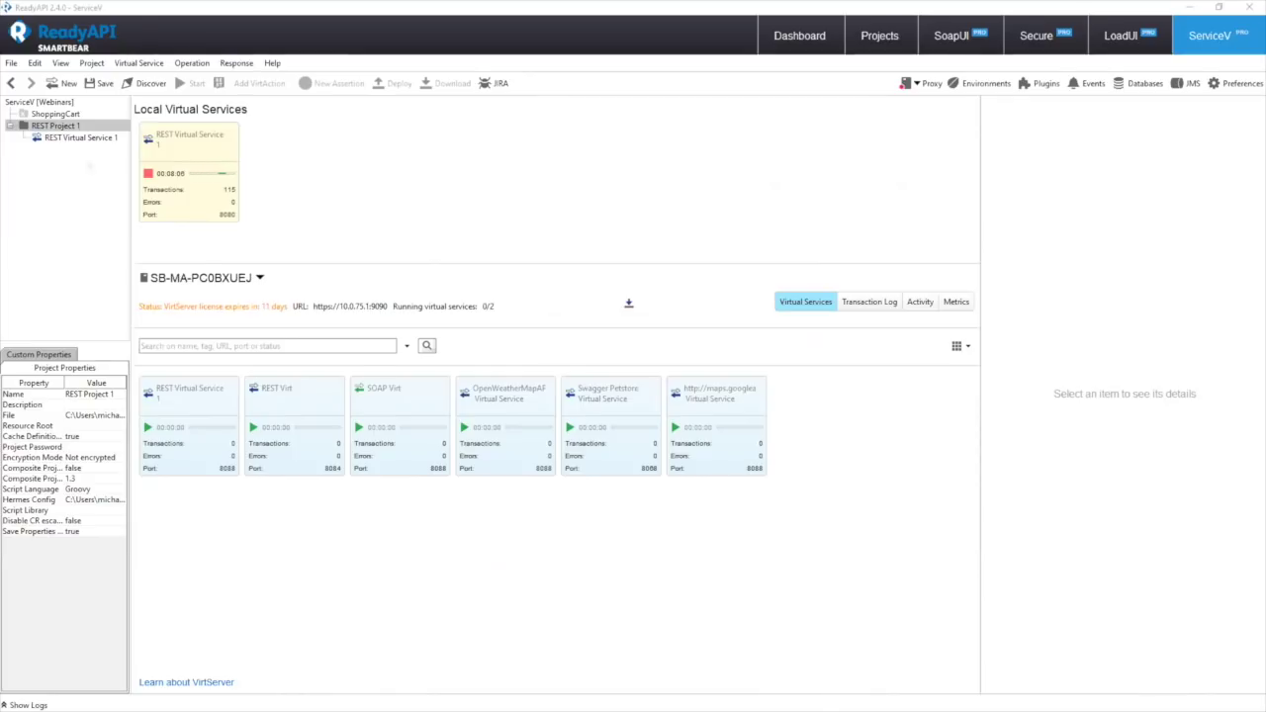
key(alt+Tab)
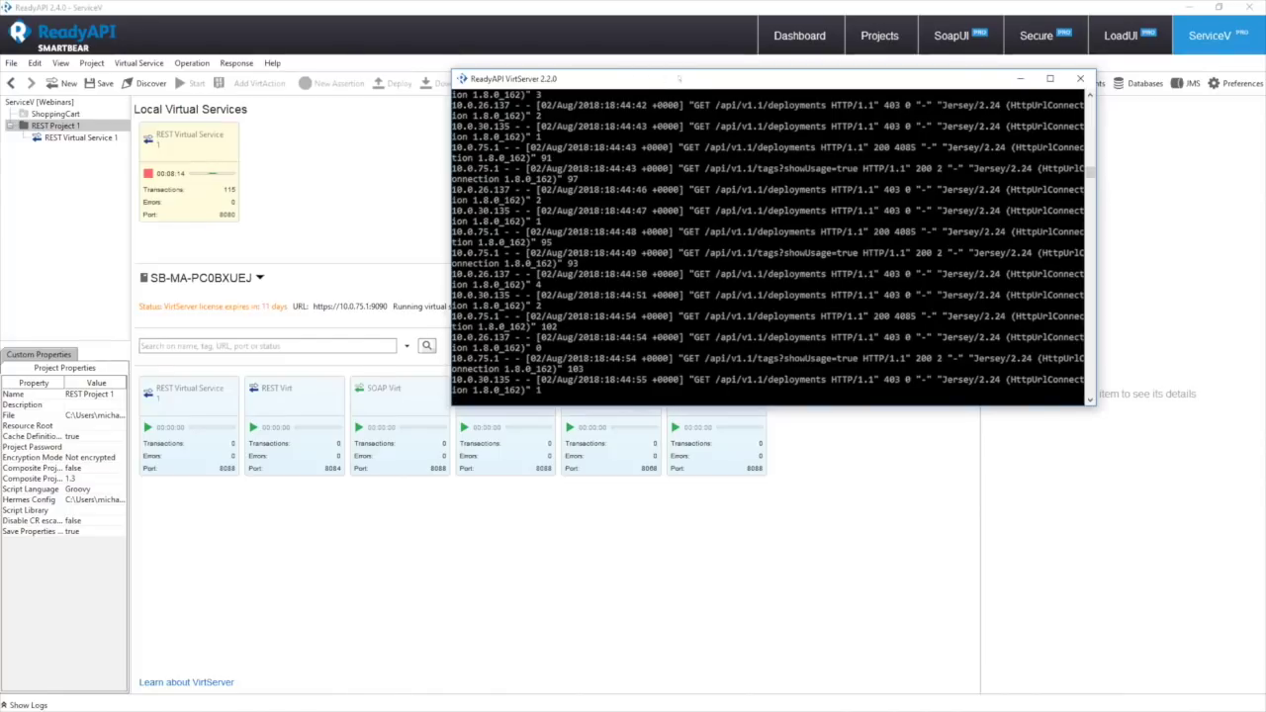
key(super+Down)
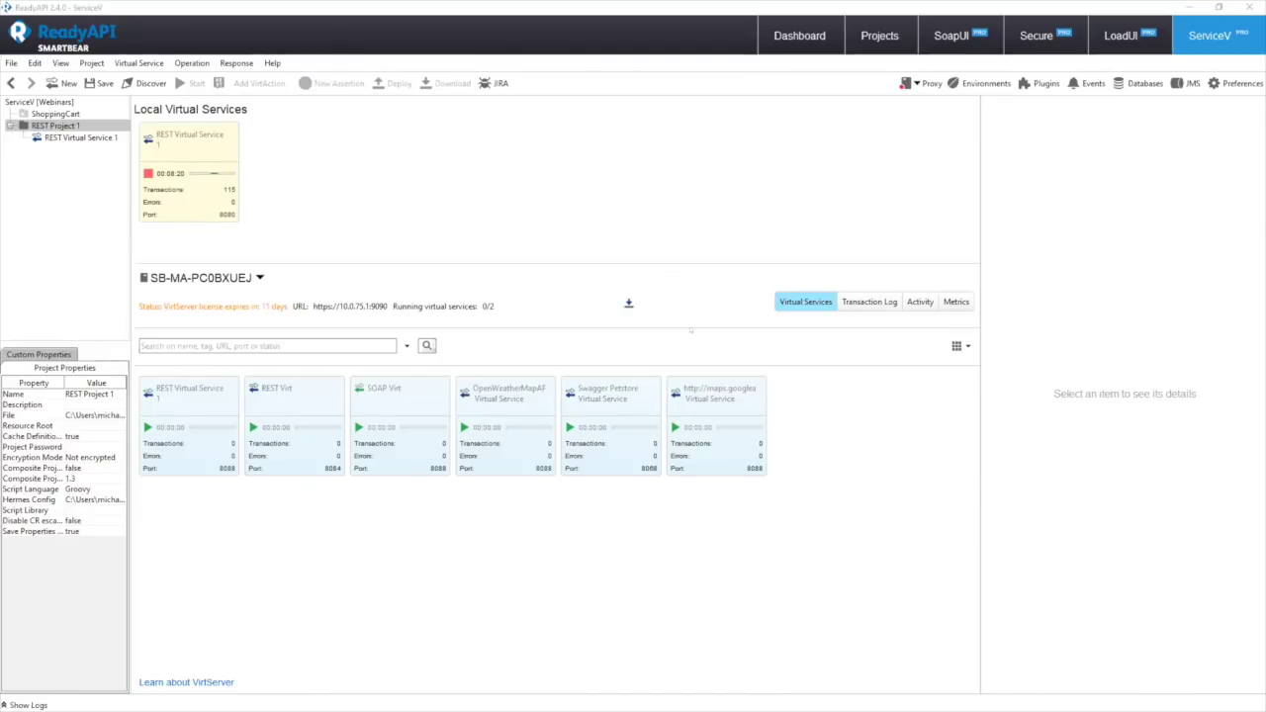
click(103, 369)
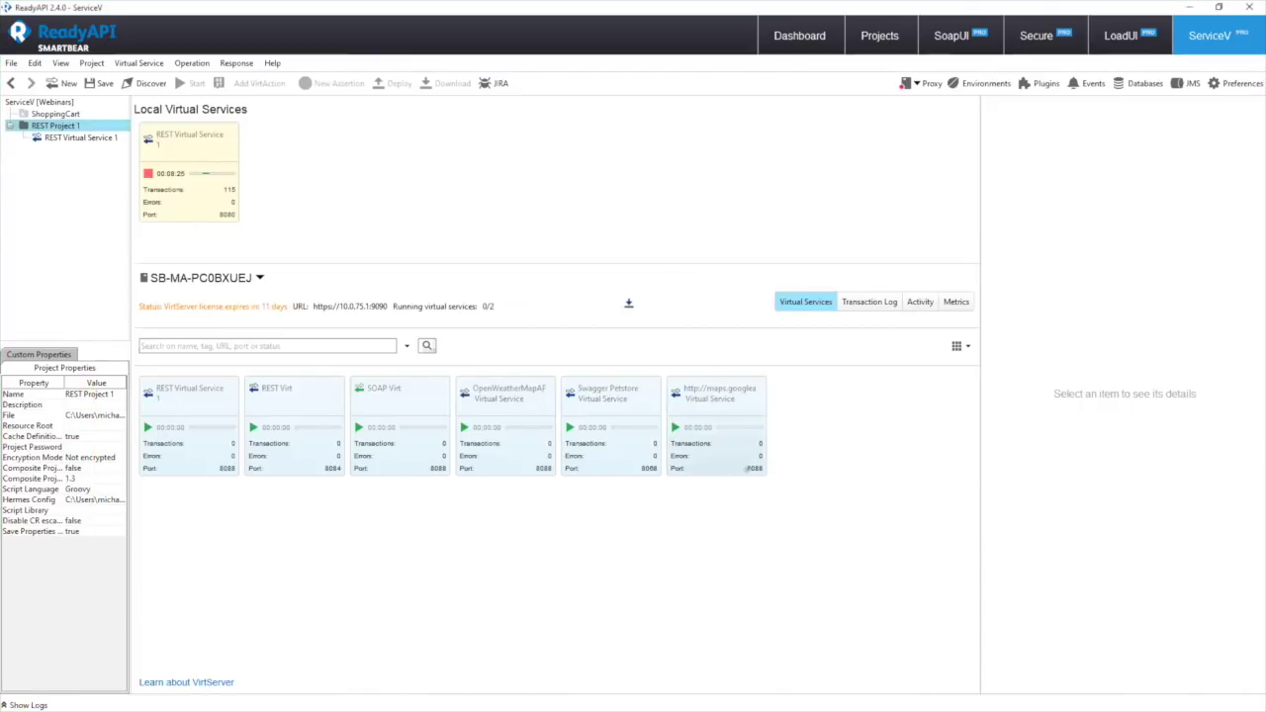
- Review the details of the maps.googleapis.com service on VirtServer and the setup of REST Virtual Service 1, and return to REST Project 1's overview
click(762, 382)
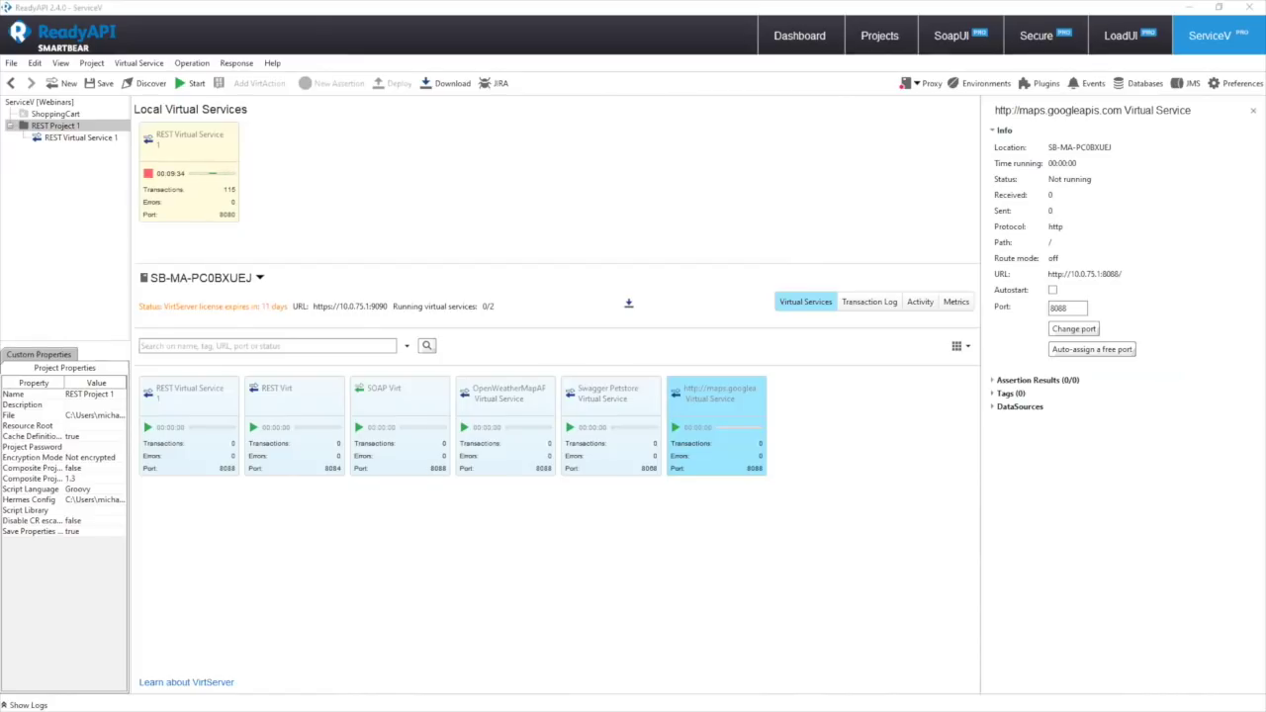
click(432, 214)
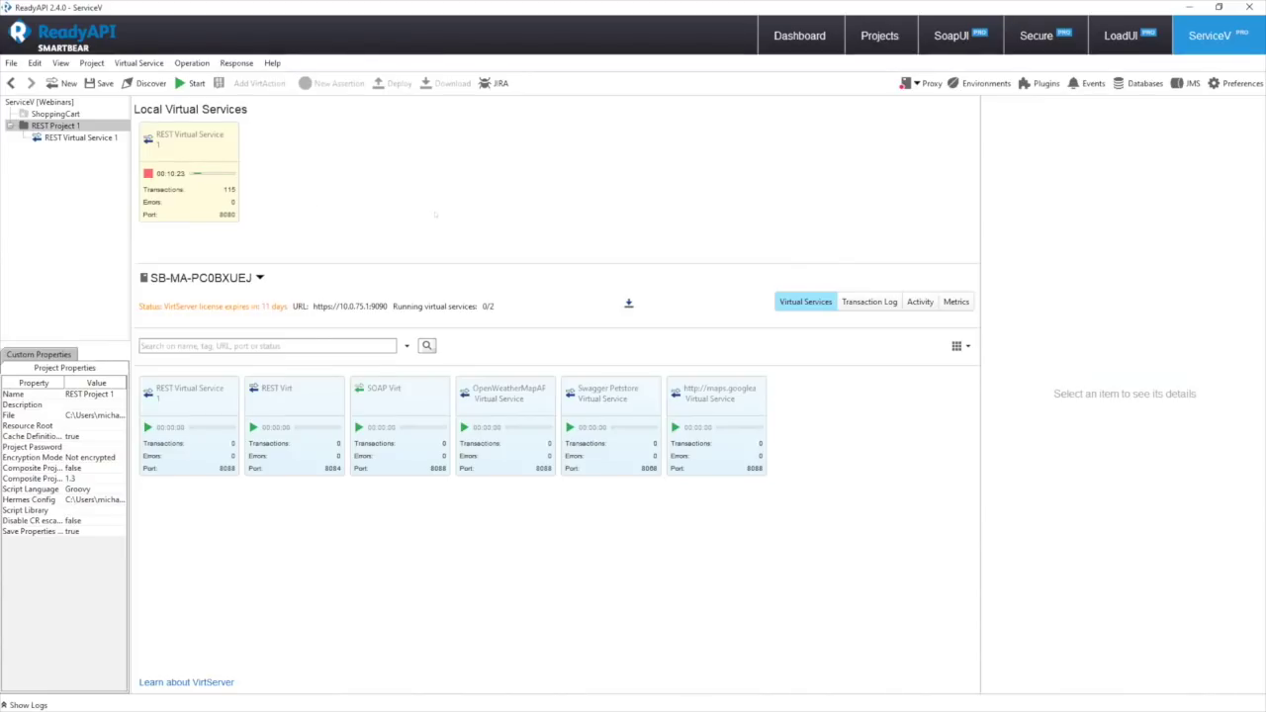
click(208, 213)
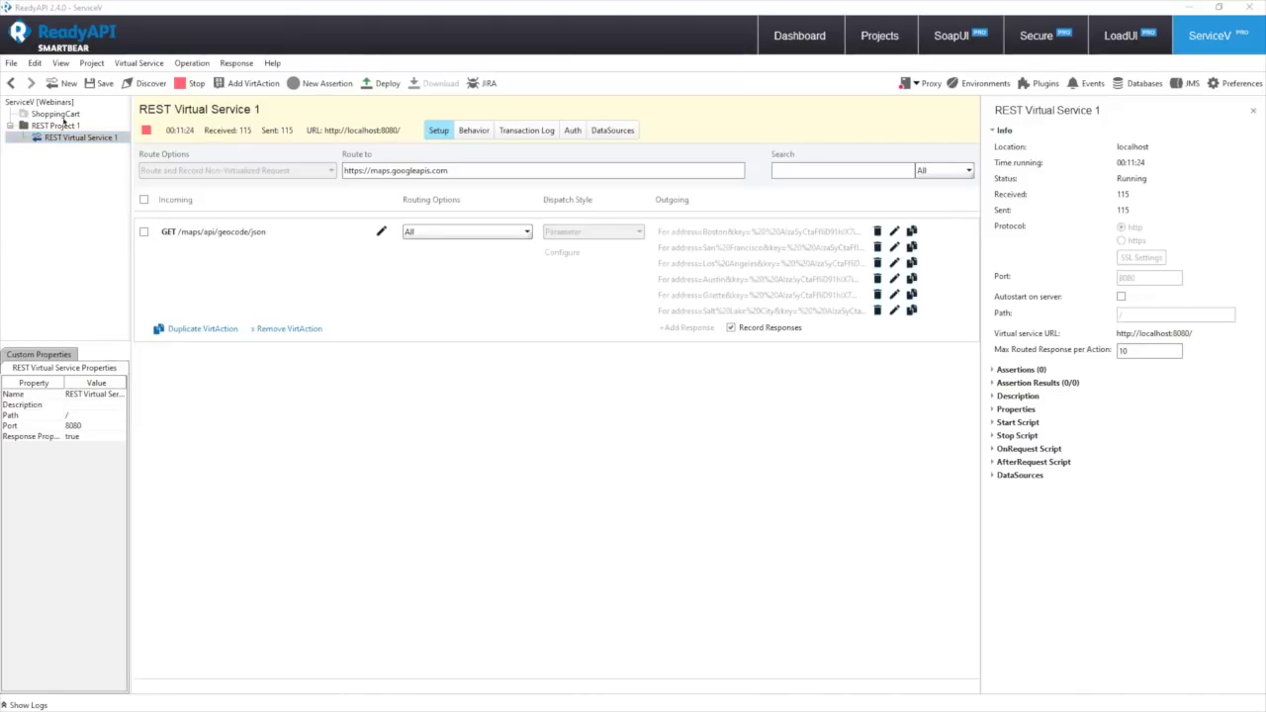
click(55, 126)
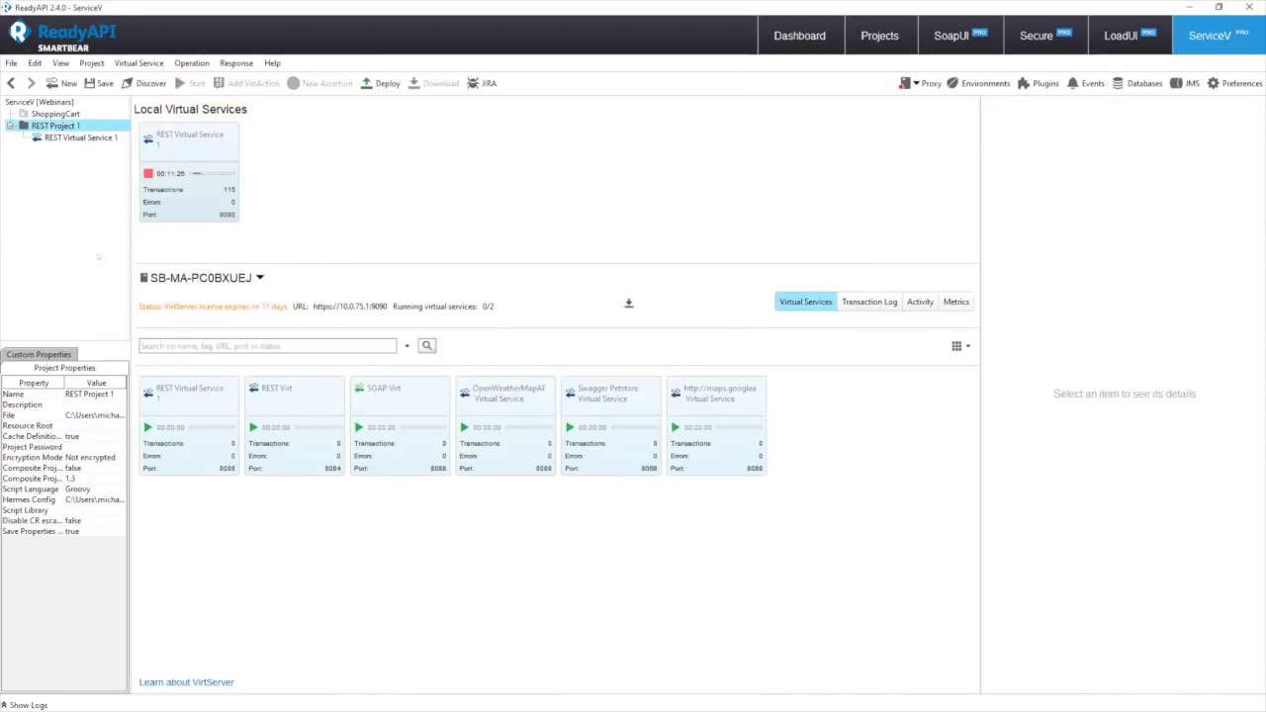
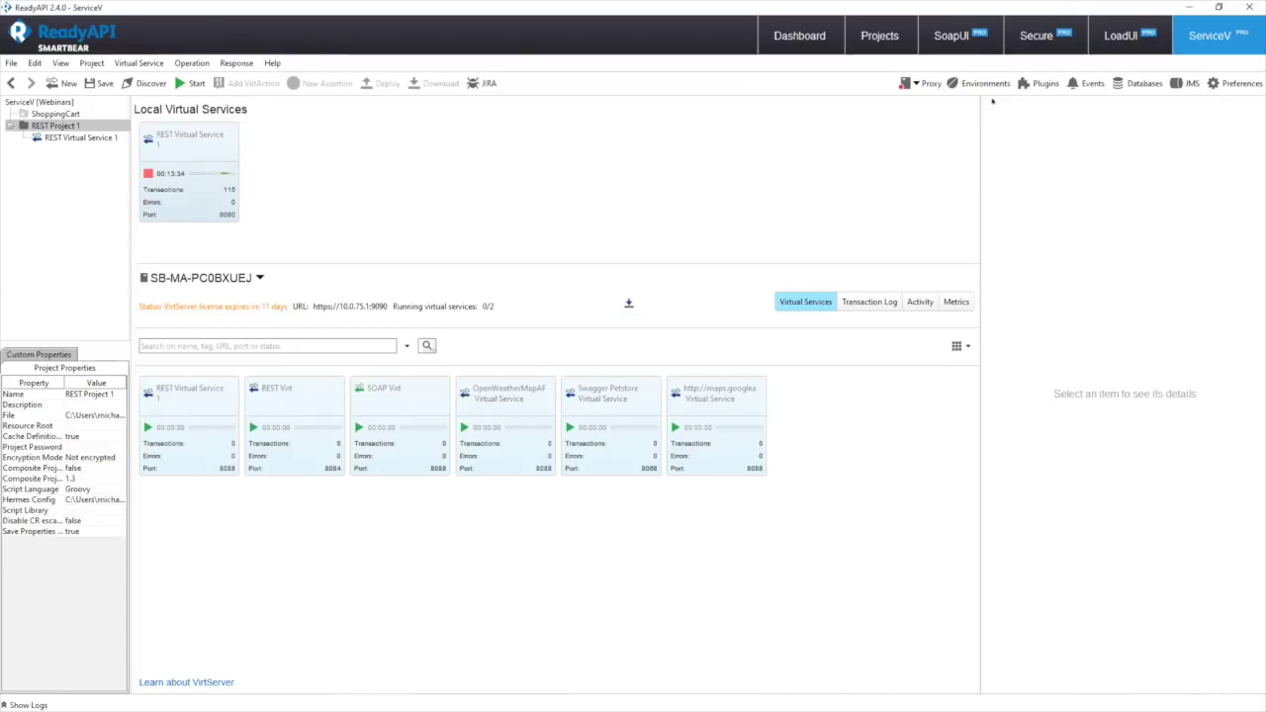
click(1116, 38)
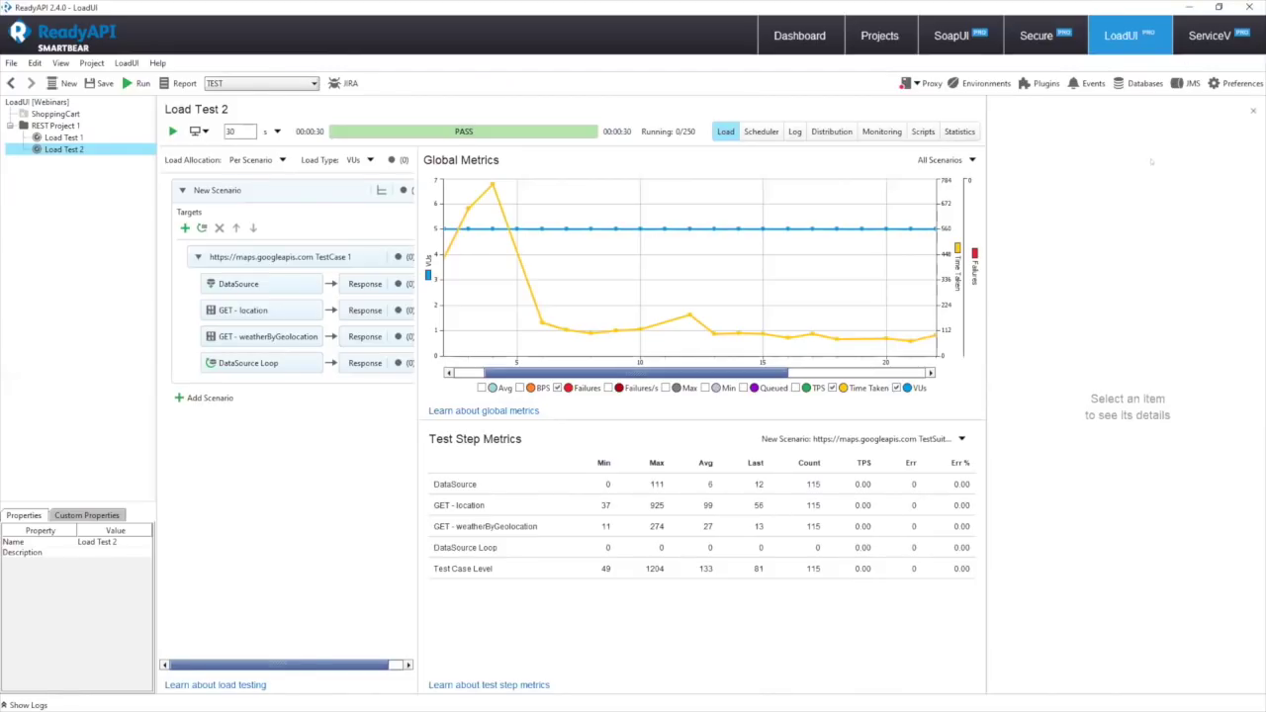
click(1215, 36)
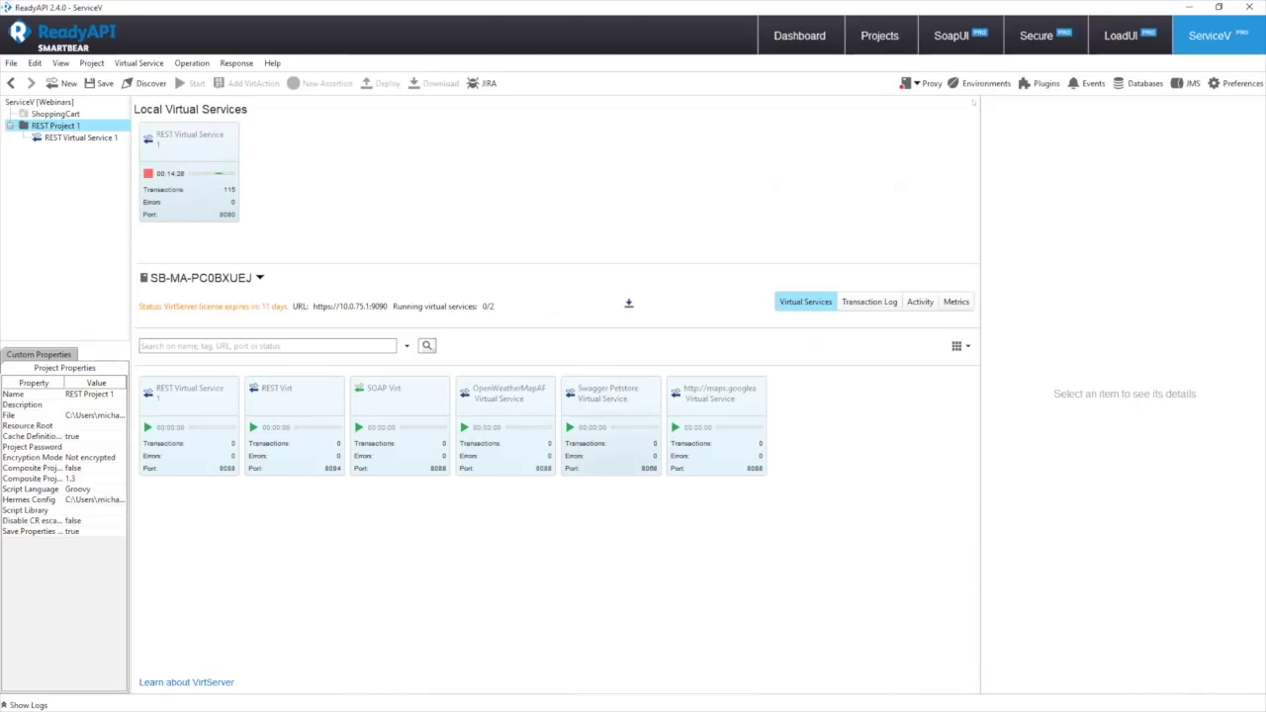
click(610, 415)
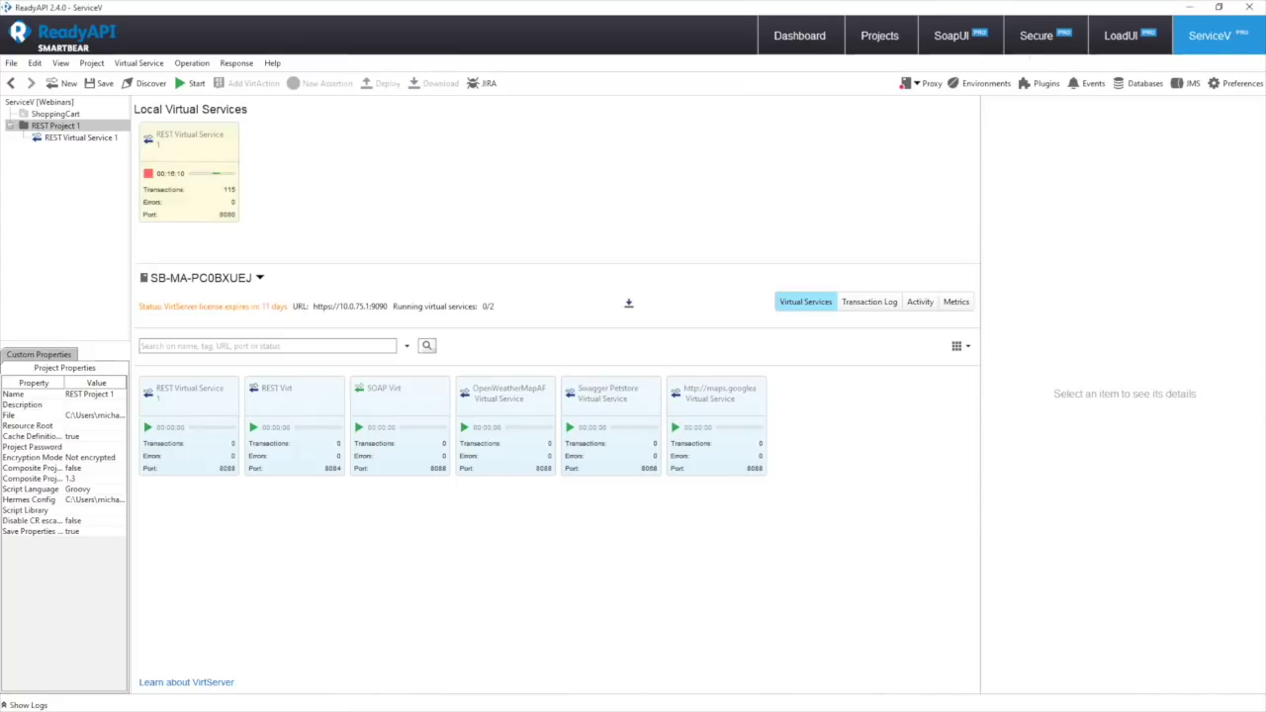
- Return to LoadUI, show Load Test 2's test runner command line again, and close the launch dialog
click(1120, 36)
right_click(65, 150)
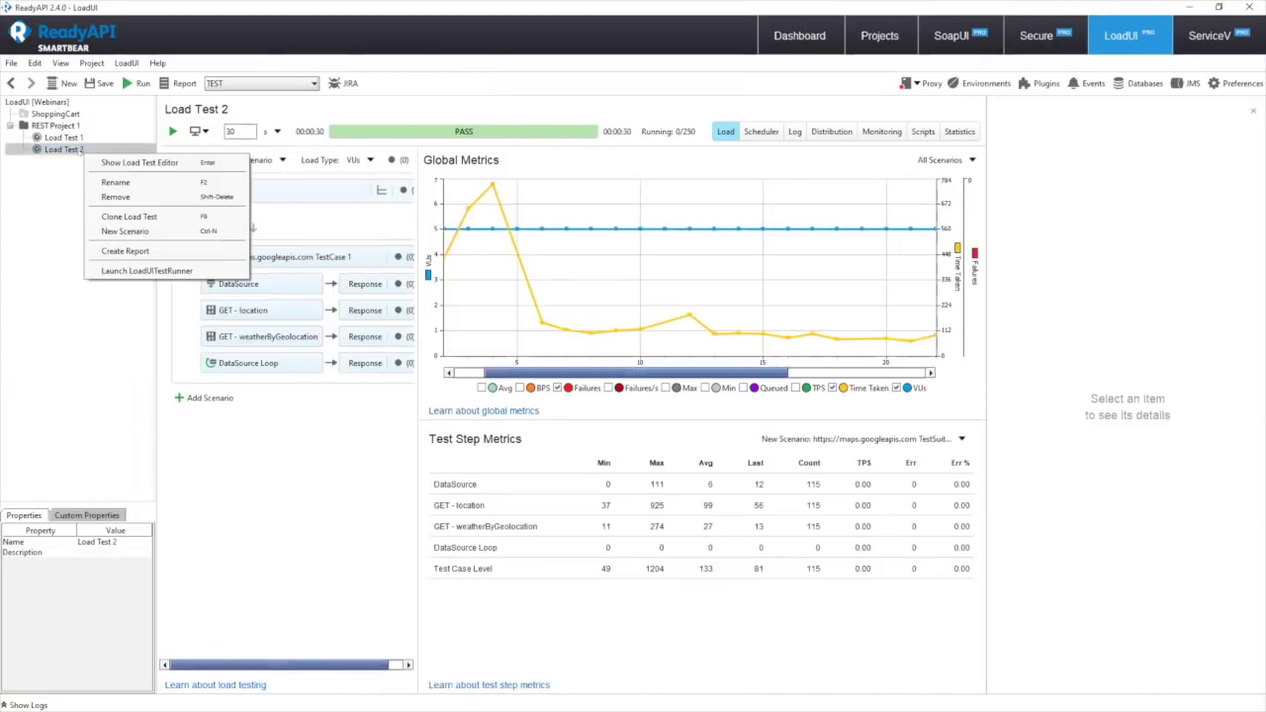
click(99, 270)
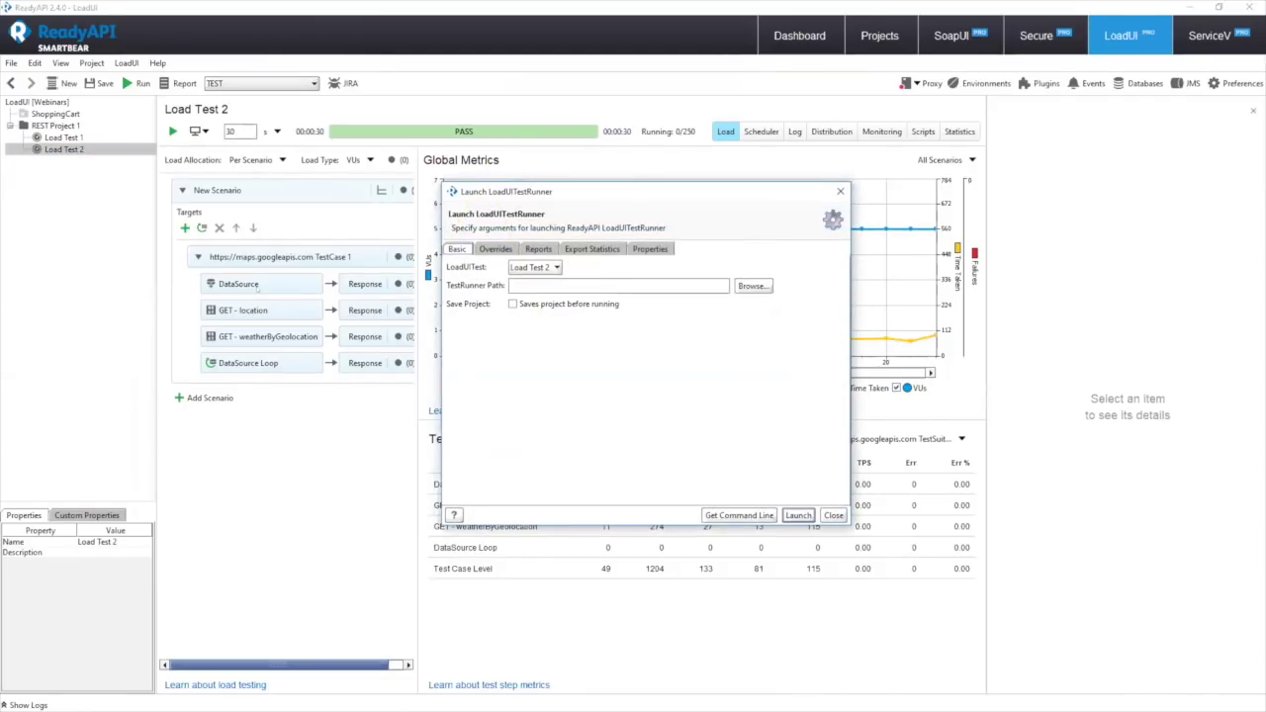
click(739, 516)
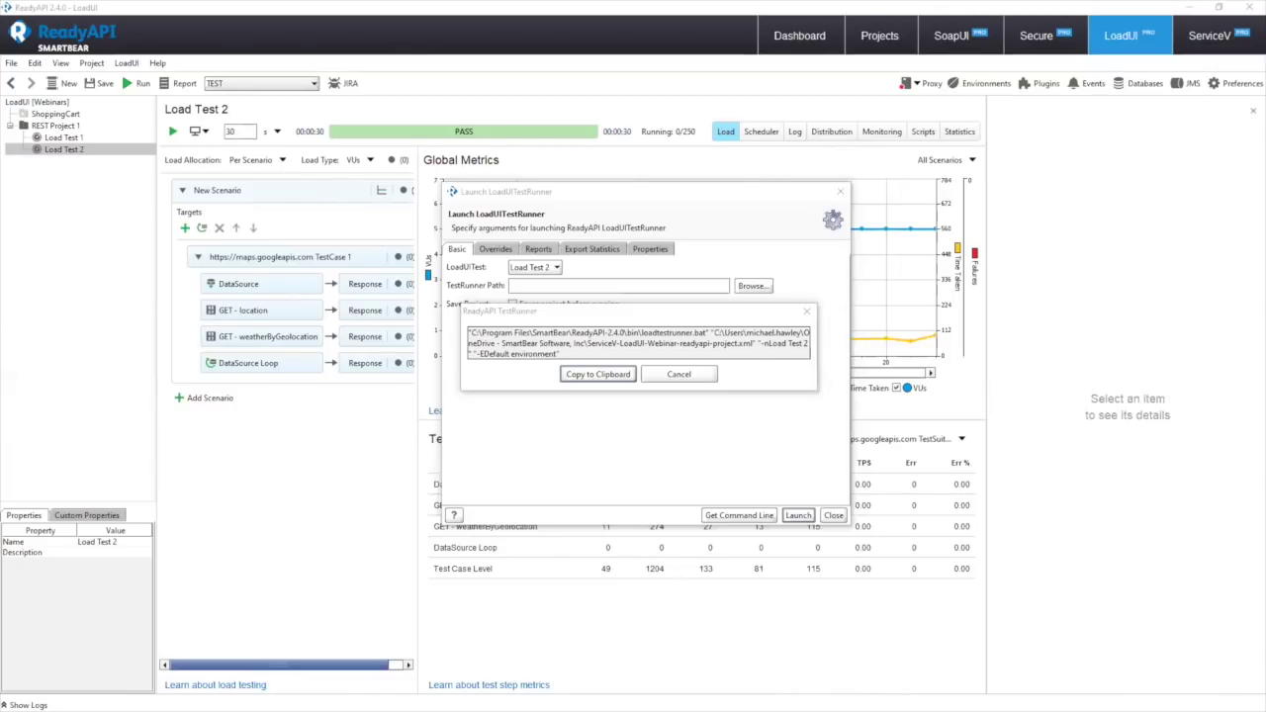
key(Return)
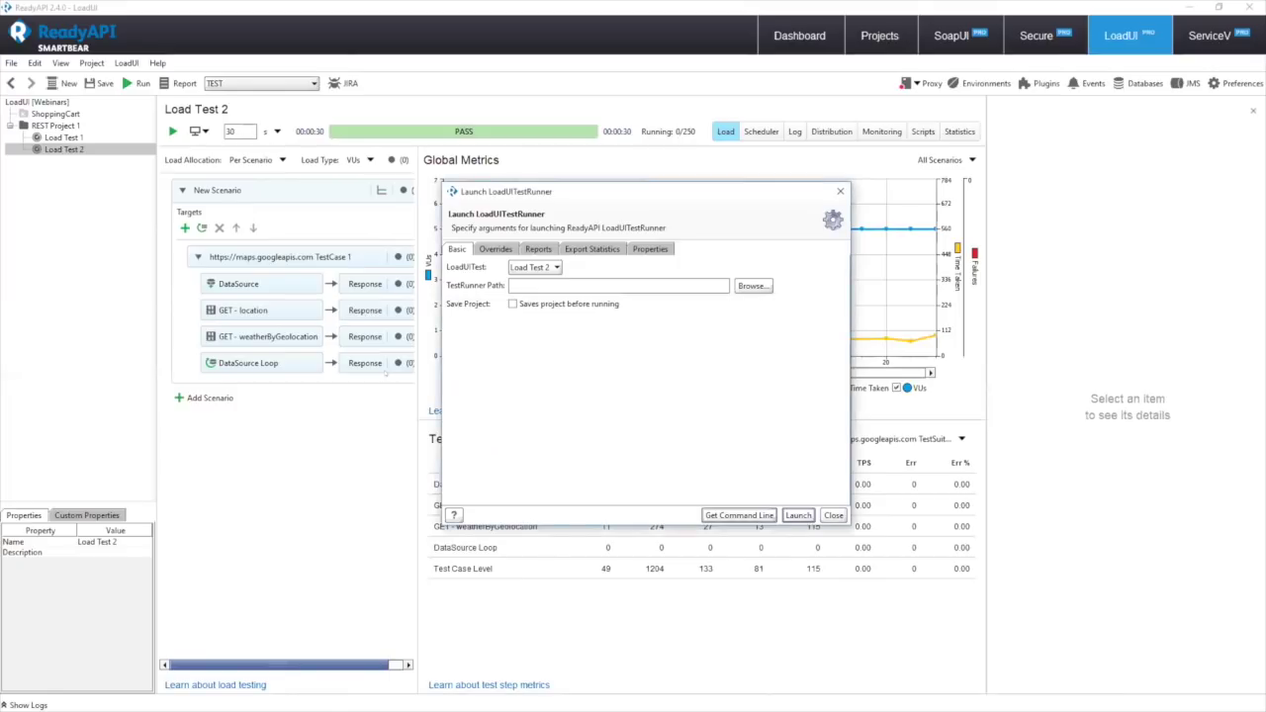
click(834, 515)
- Examine the server capacity, network and error behavior options of REST Virtual Service 1 in ServiceV, and return to its setup
click(1209, 35)
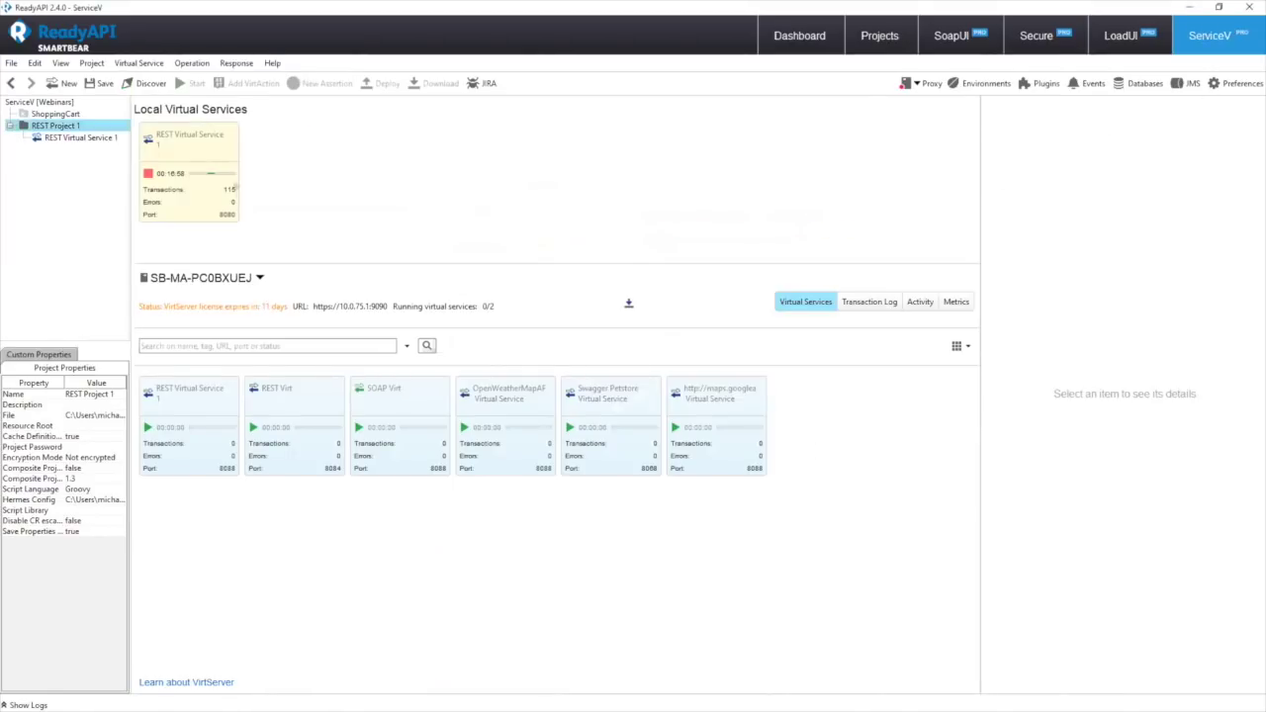
click(215, 199)
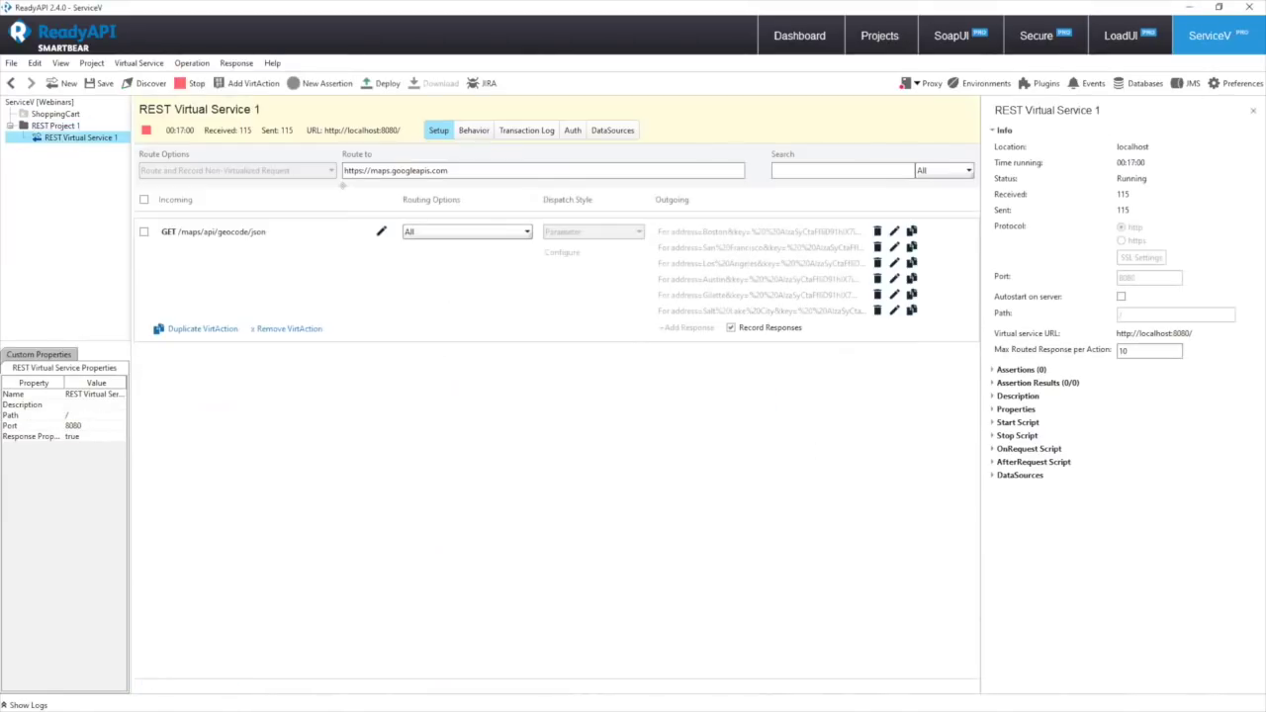
click(474, 130)
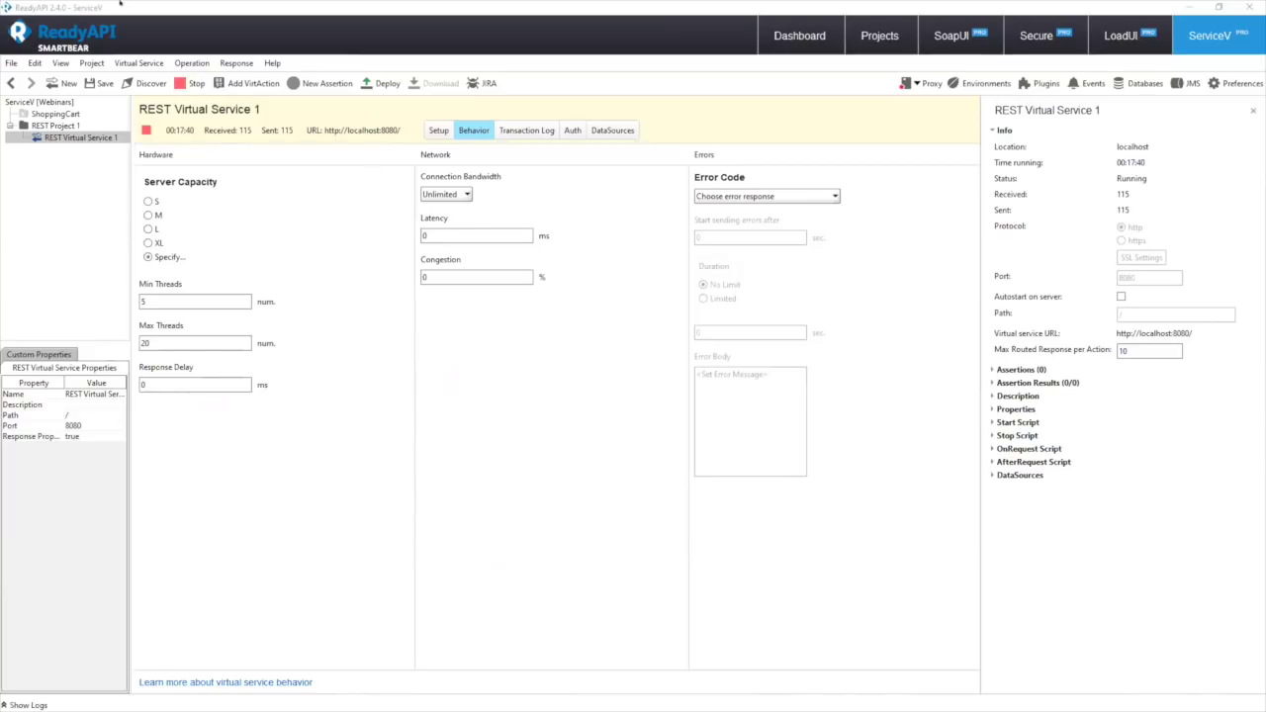
click(438, 131)
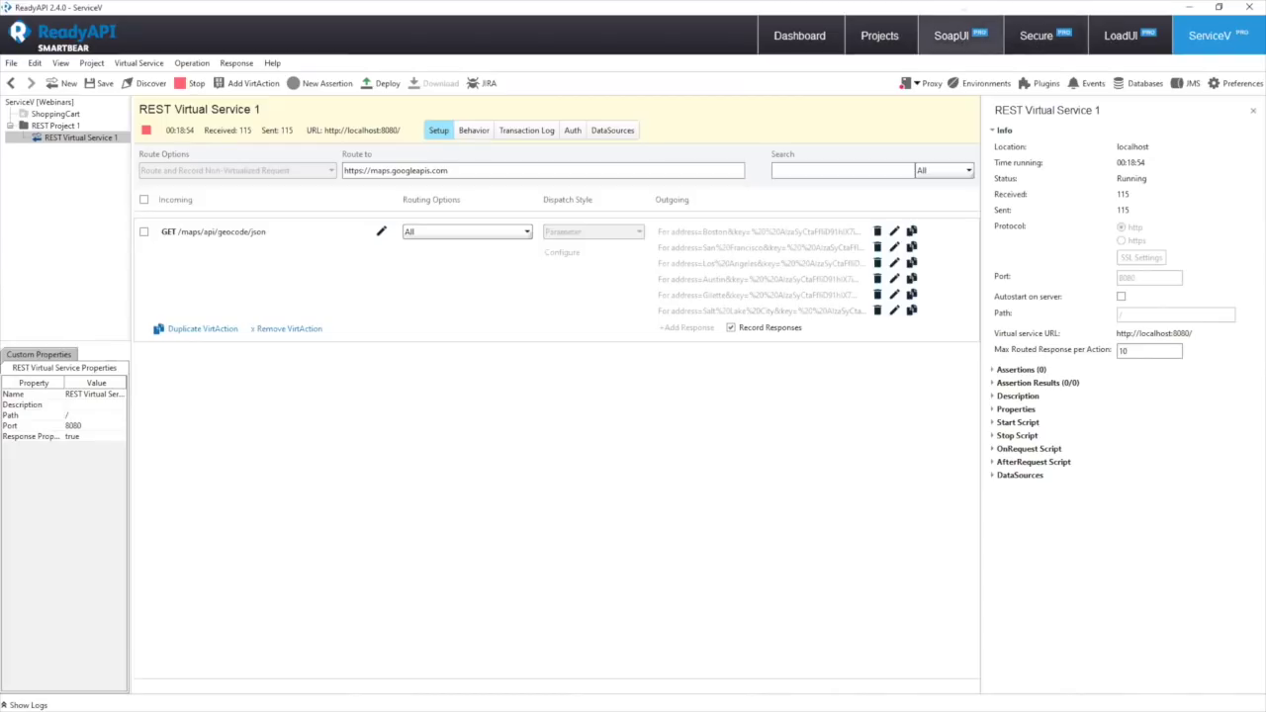
- Review the scans offered for a new security test on the maps.googleapis.com TestCase 1 in SoapUI and cancel without creating it
click(1037, 36)
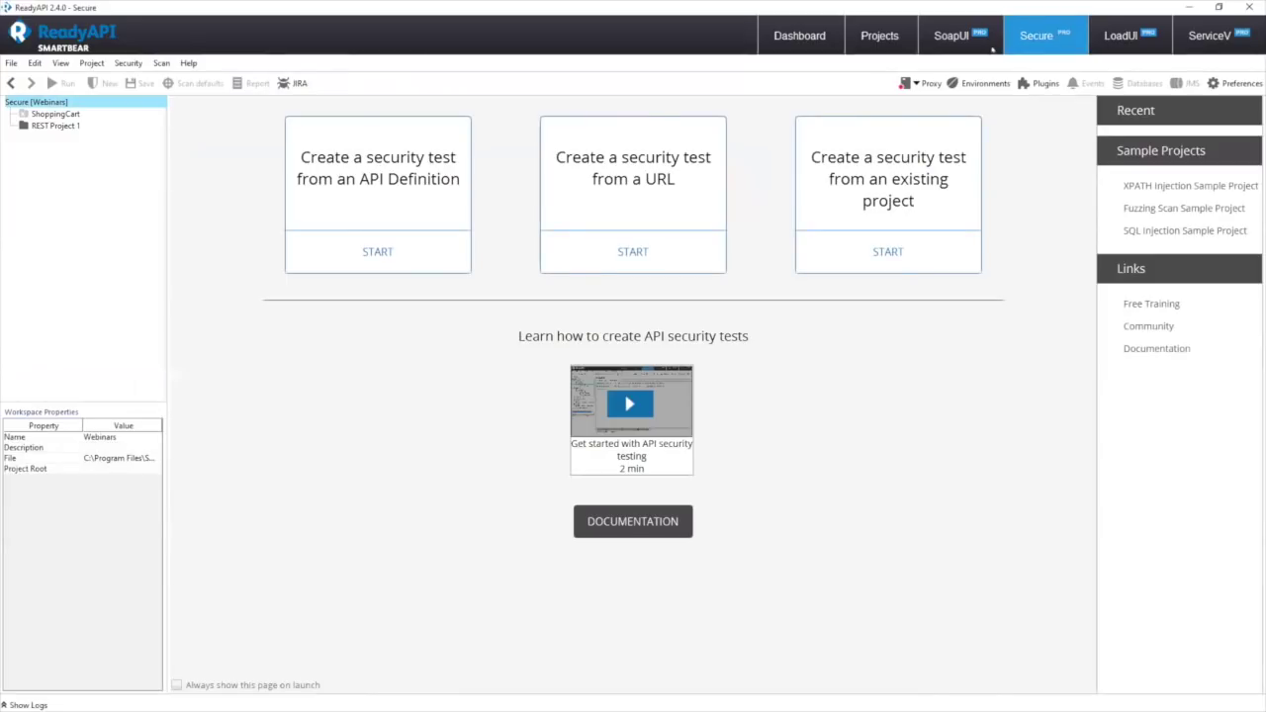
click(982, 45)
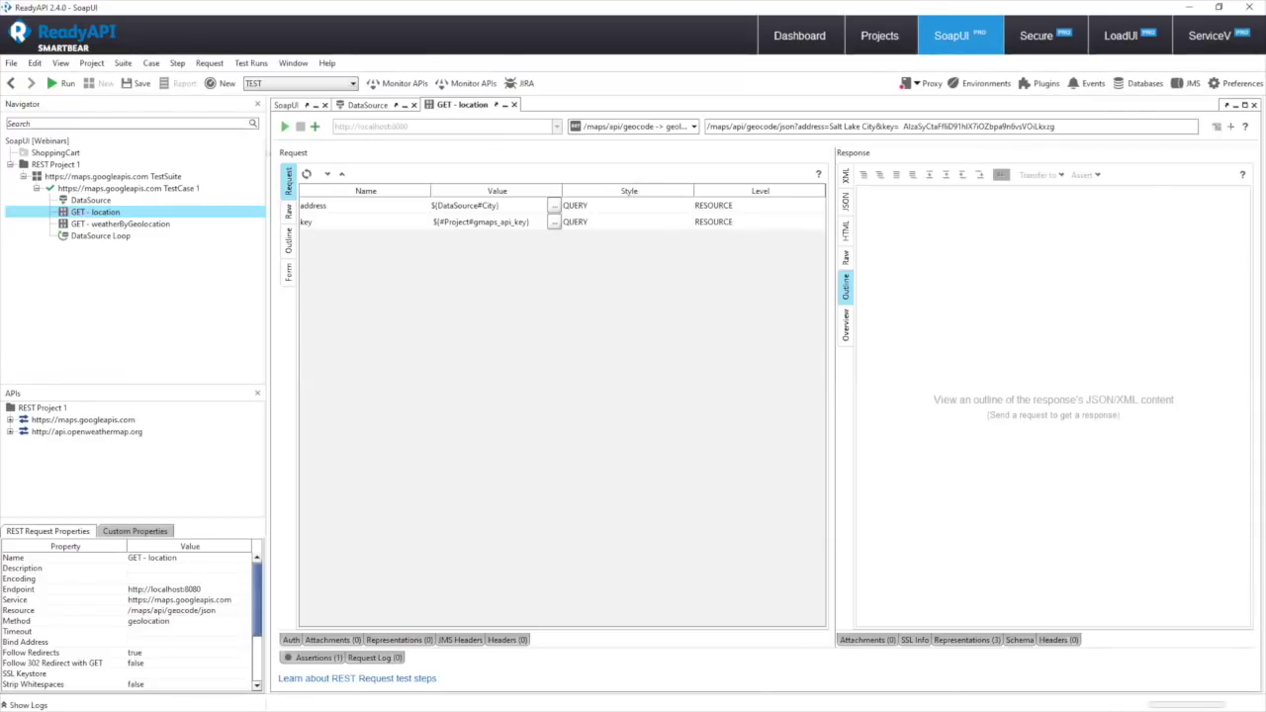
right_click(102, 188)
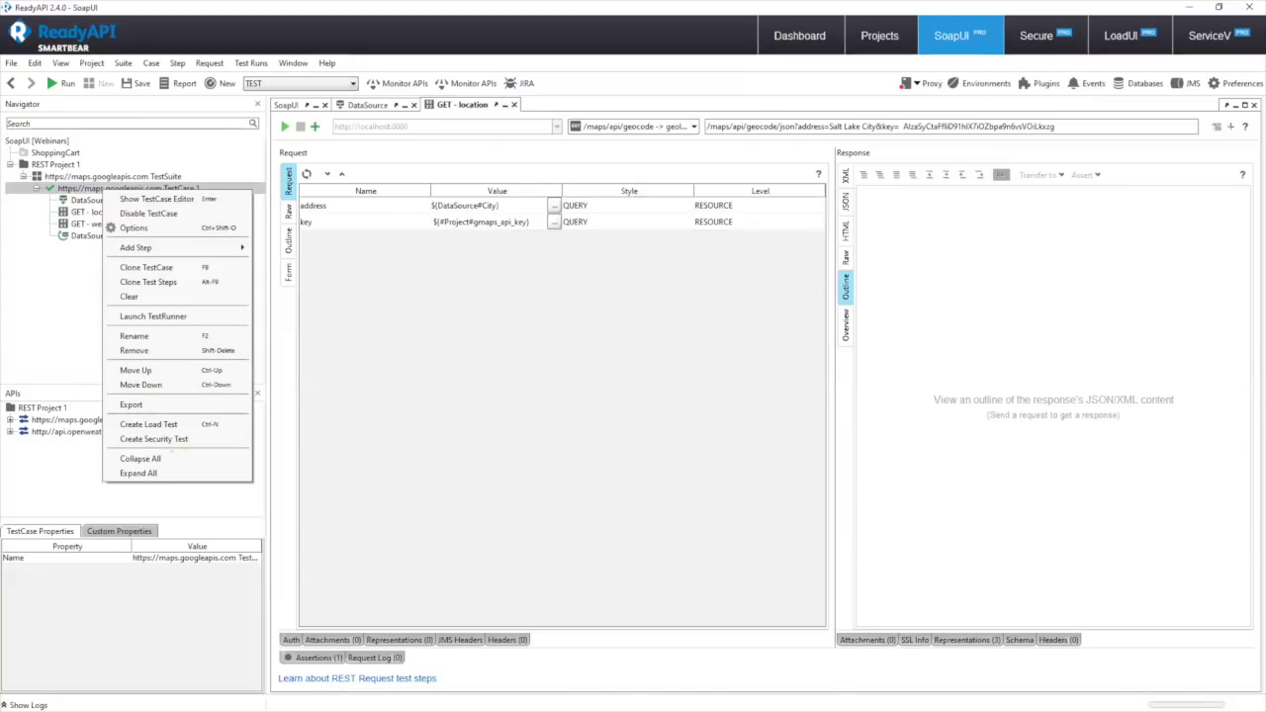
click(158, 438)
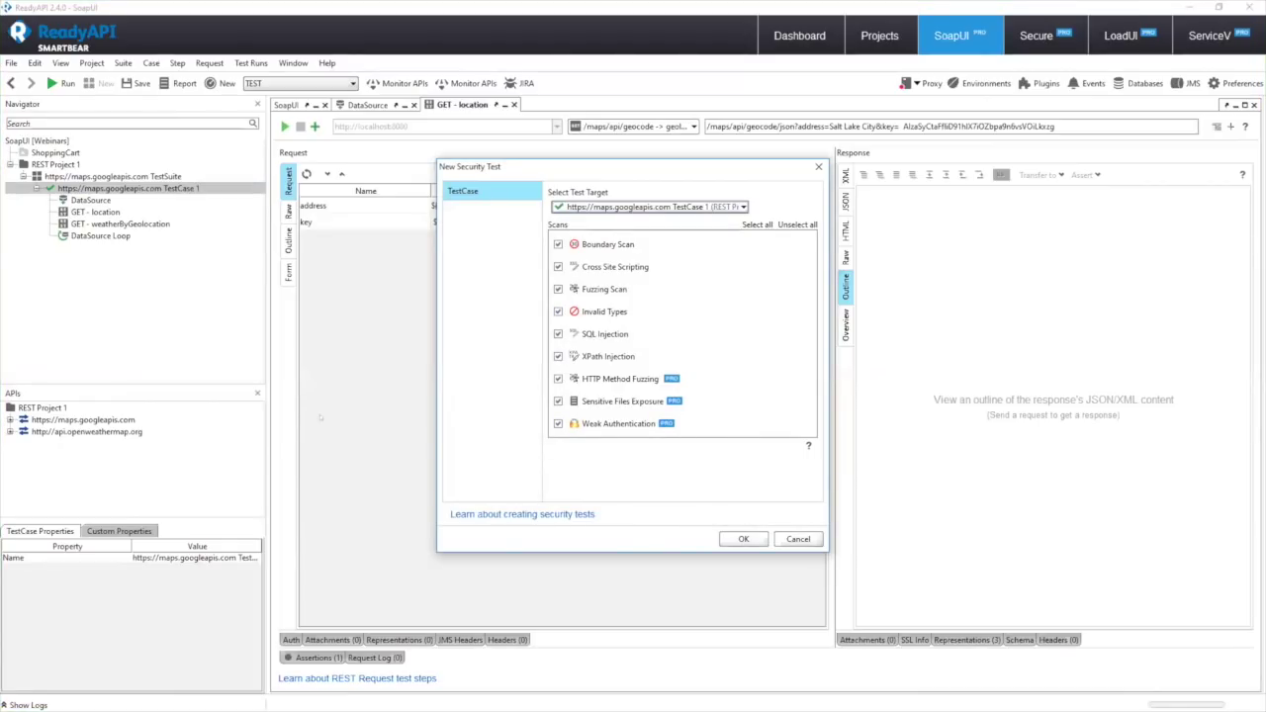
key(Escape)
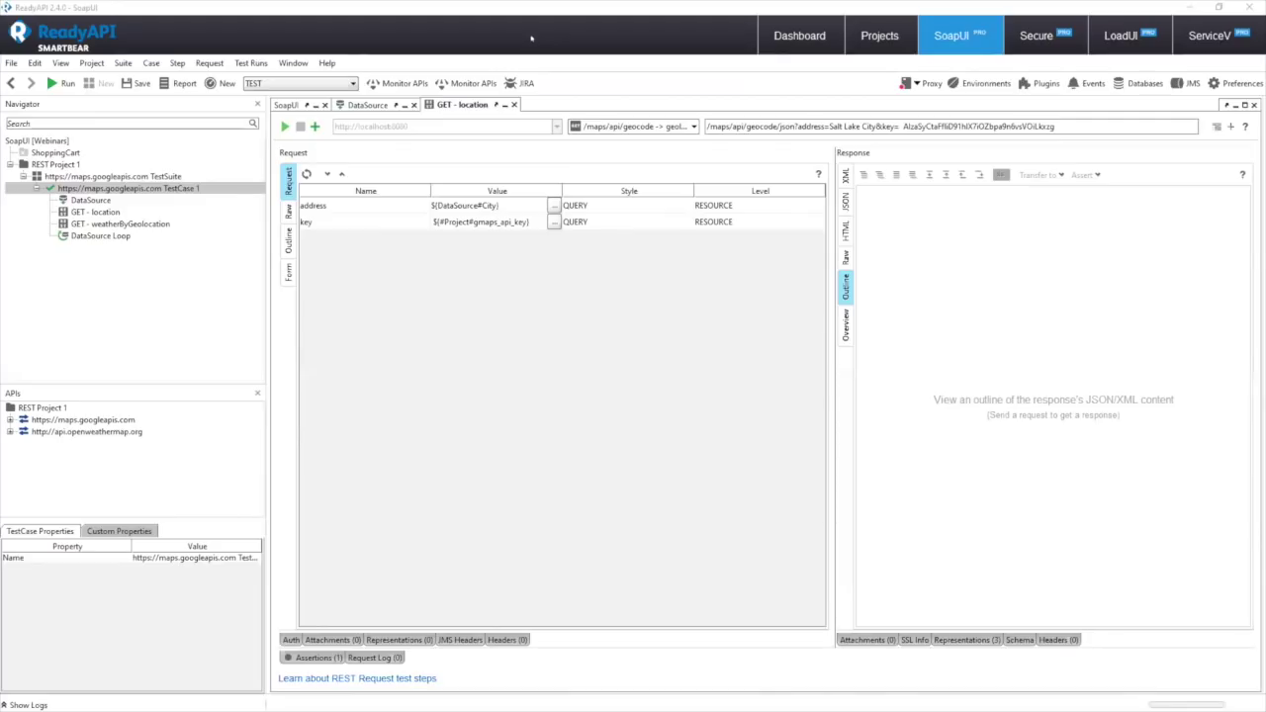
click(798, 41)
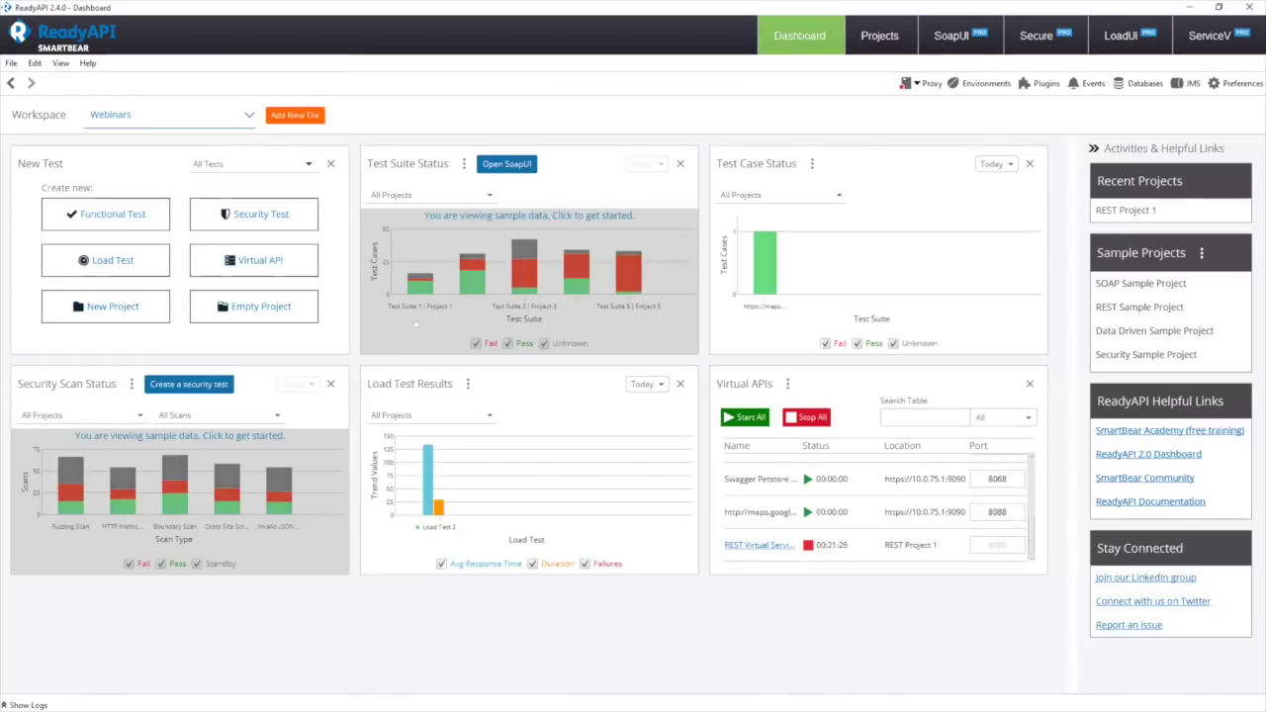
click(282, 260)
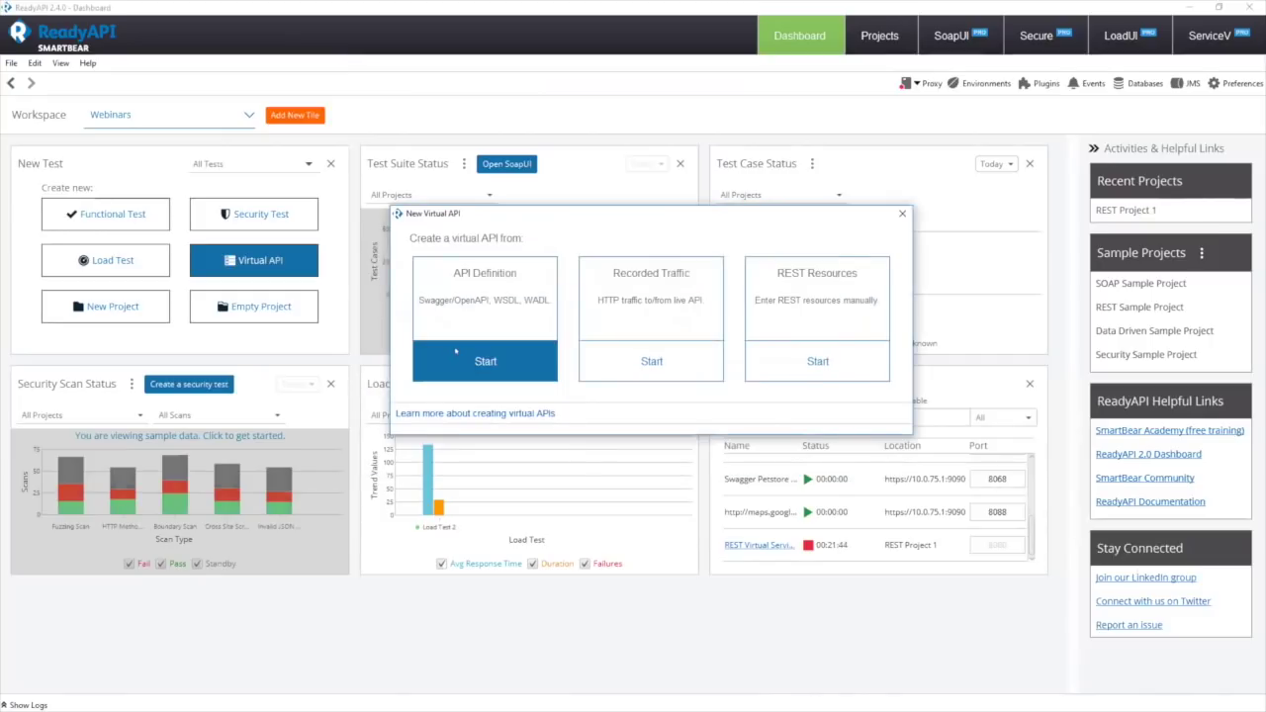
click(456, 350)
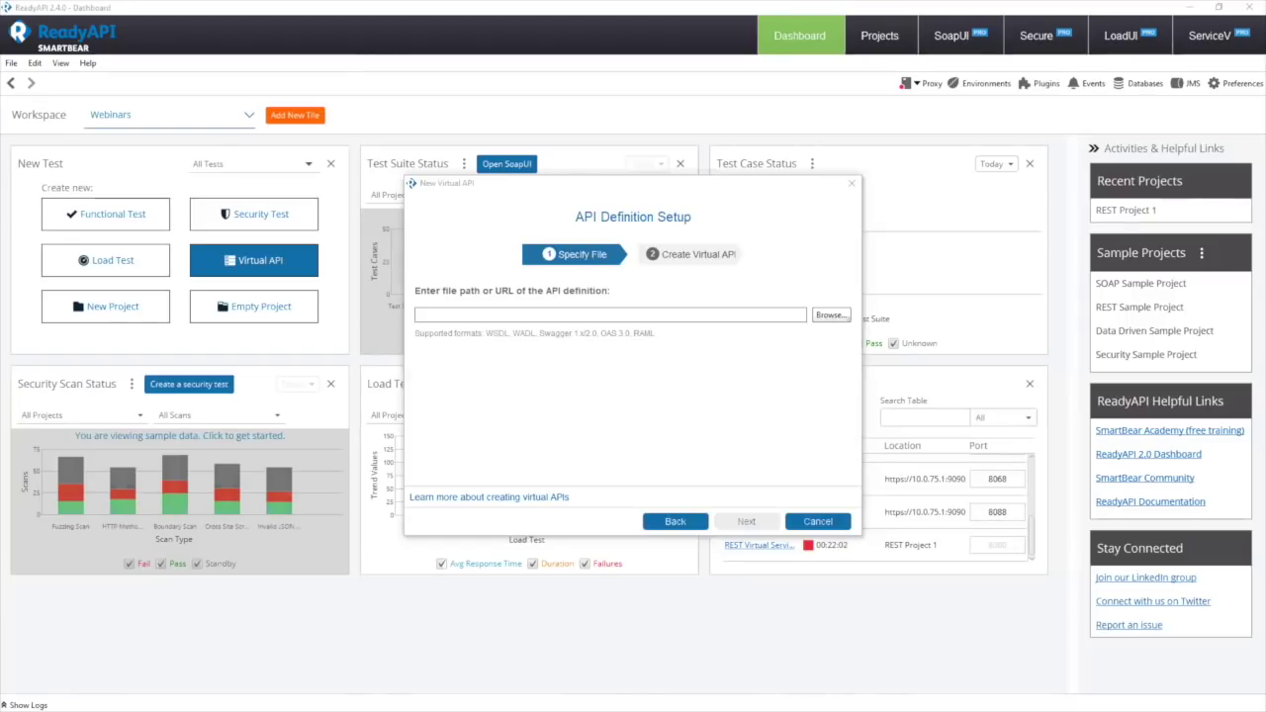
click(519, 312)
text(https://api.swaggerhub.com/apis/SmartBear_Software/swagger-petstore/1.0.0/swagger.json)
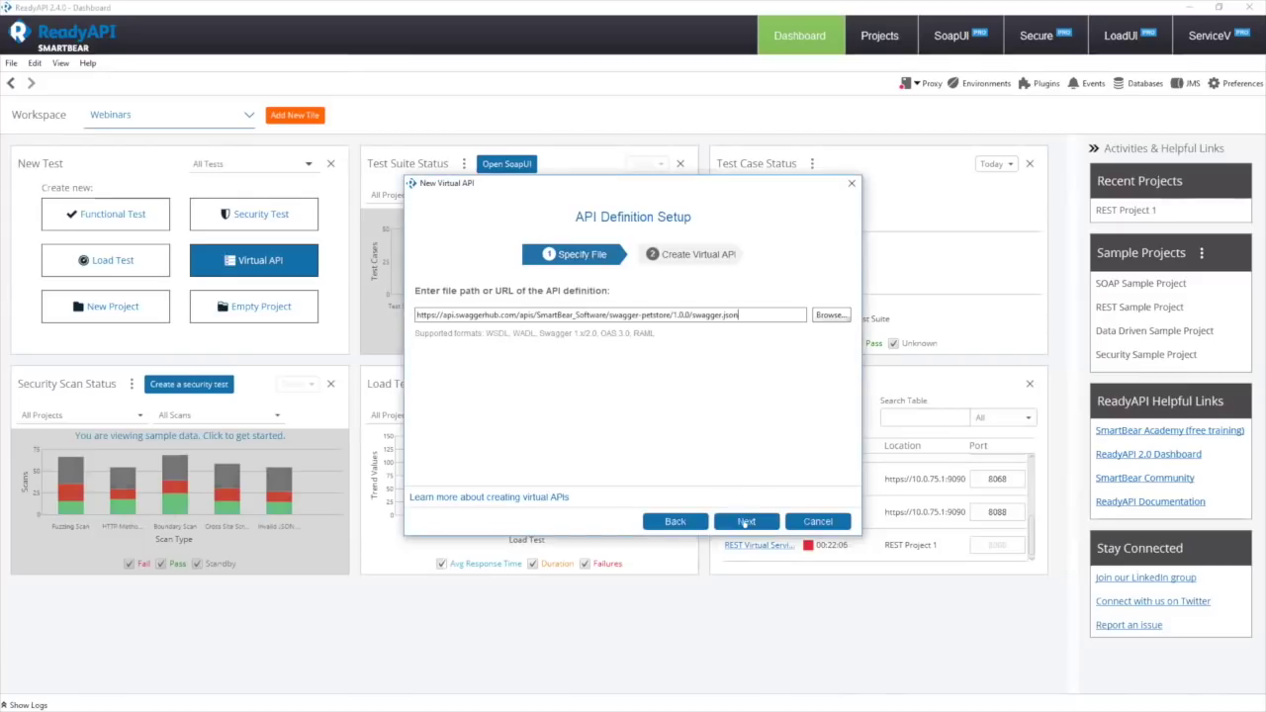
key(Return)
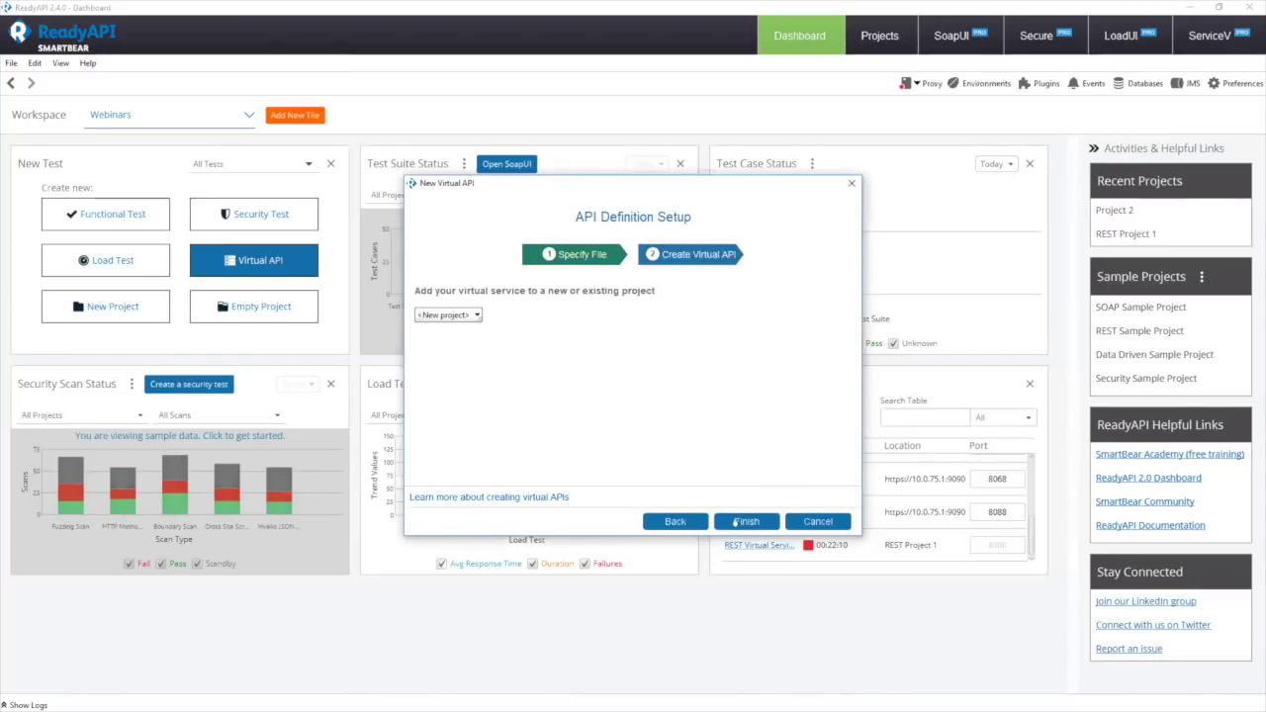
click(740, 521)
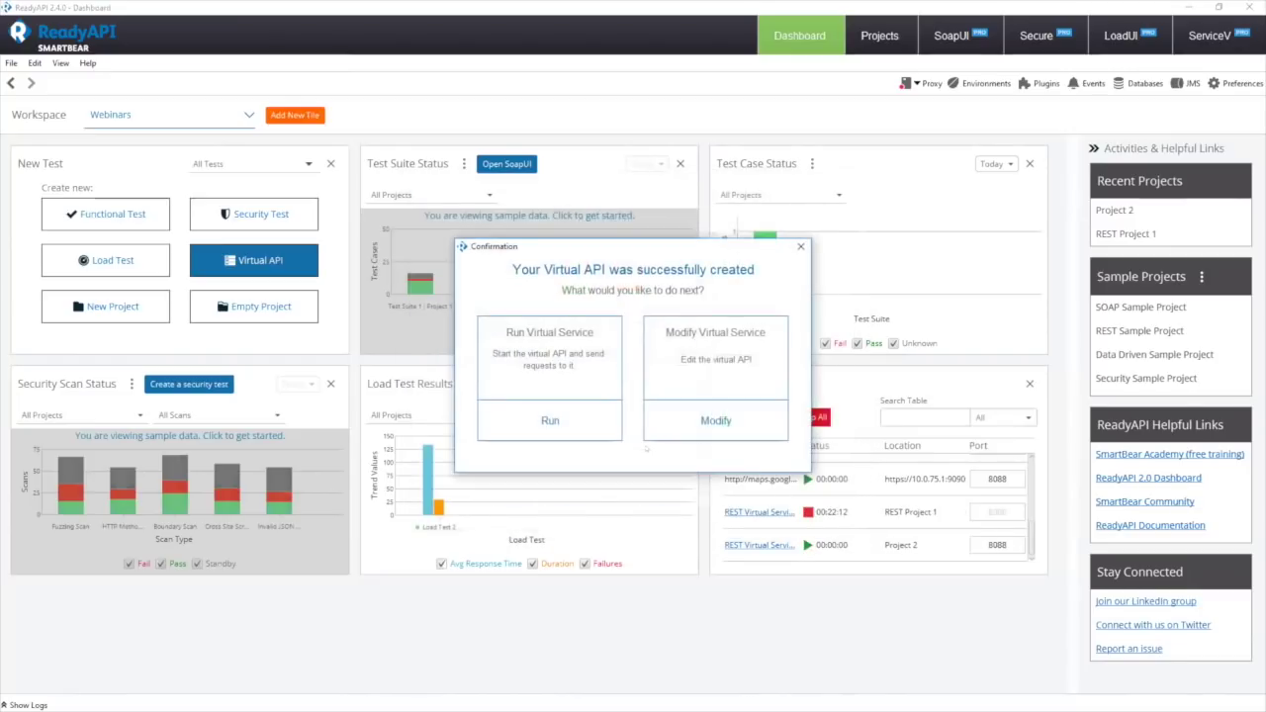
click(618, 435)
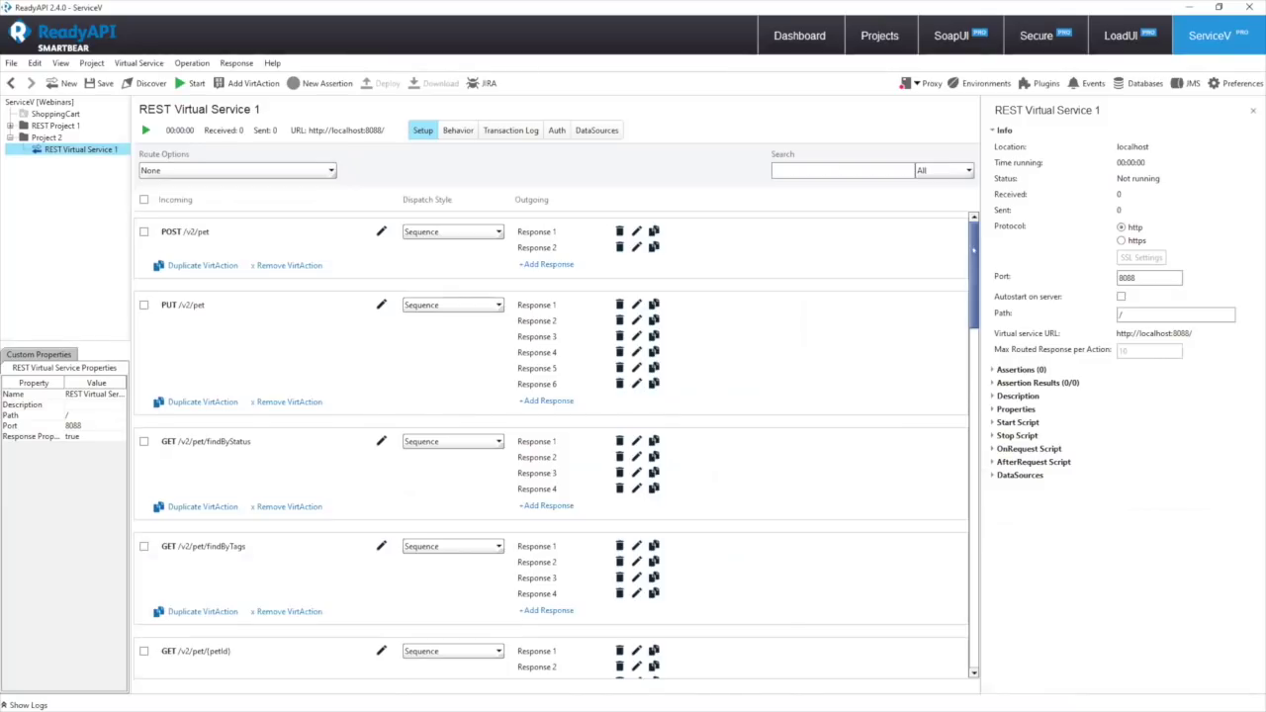
- Review the petstore virtual service's operations and their outgoing responses, including Response 1 of PUT and POST /v2/pet
click(561, 304)
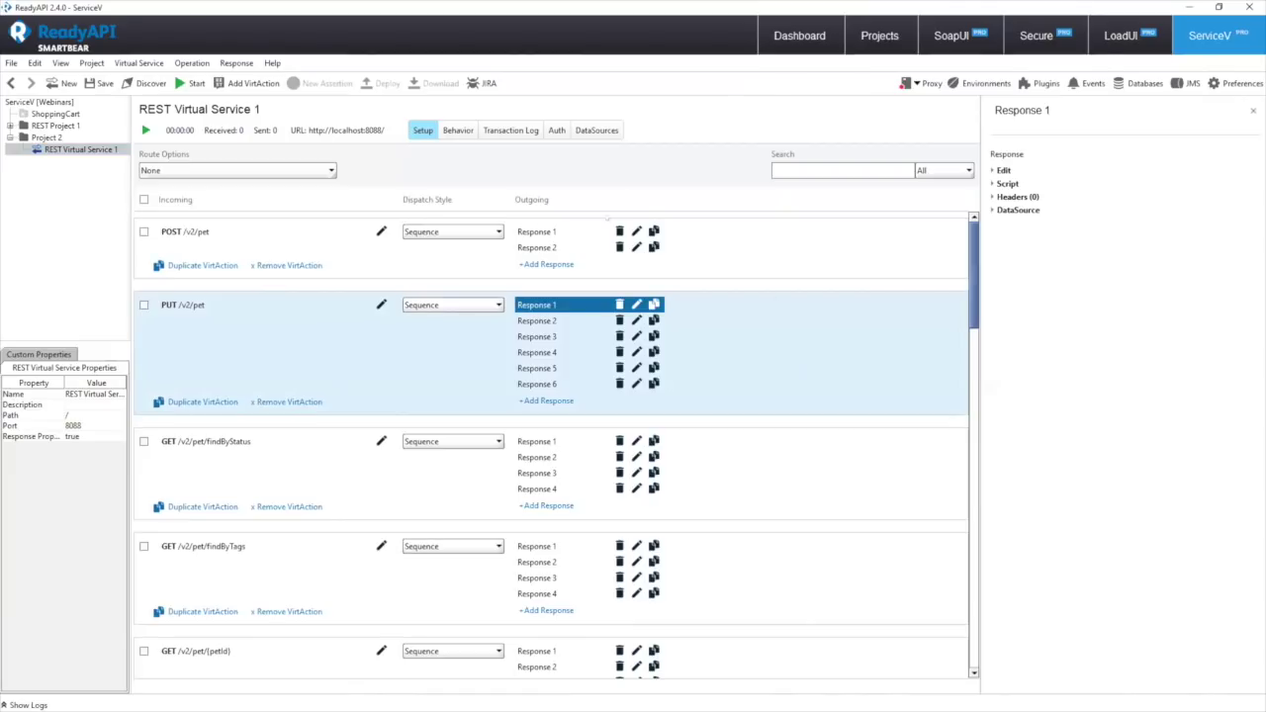
click(583, 230)
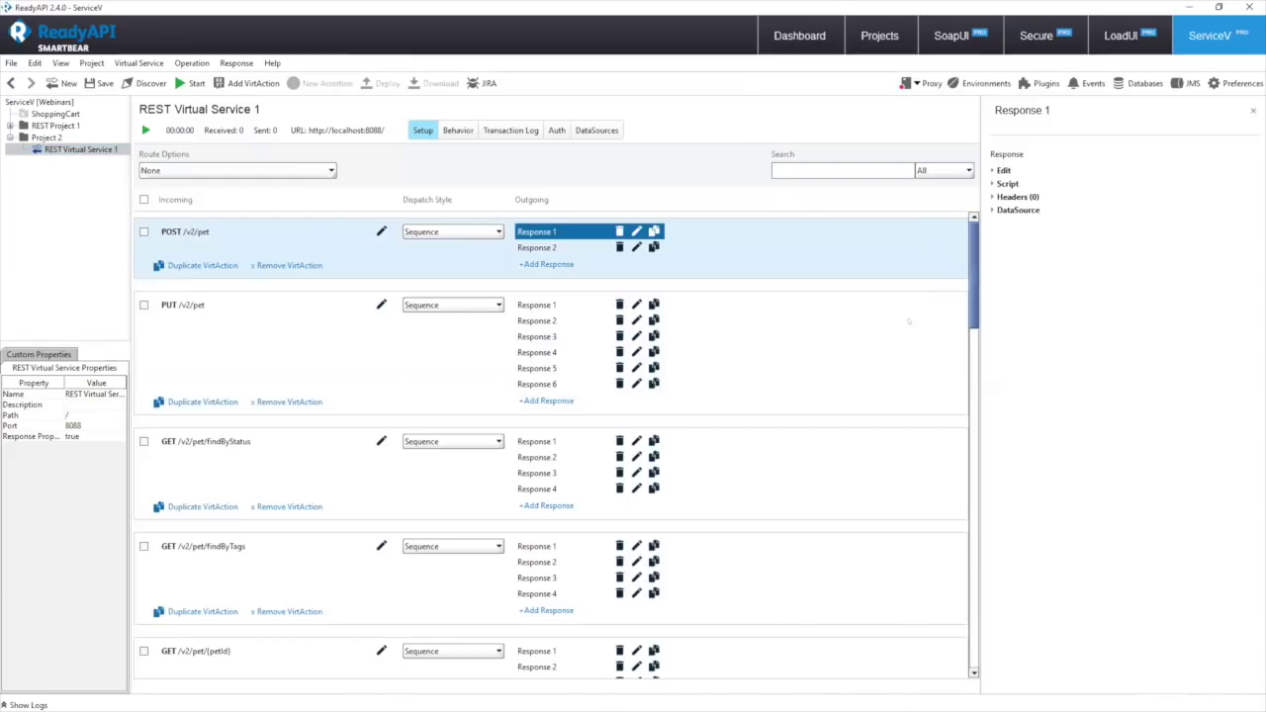
scroll(839, 450, down, 10)
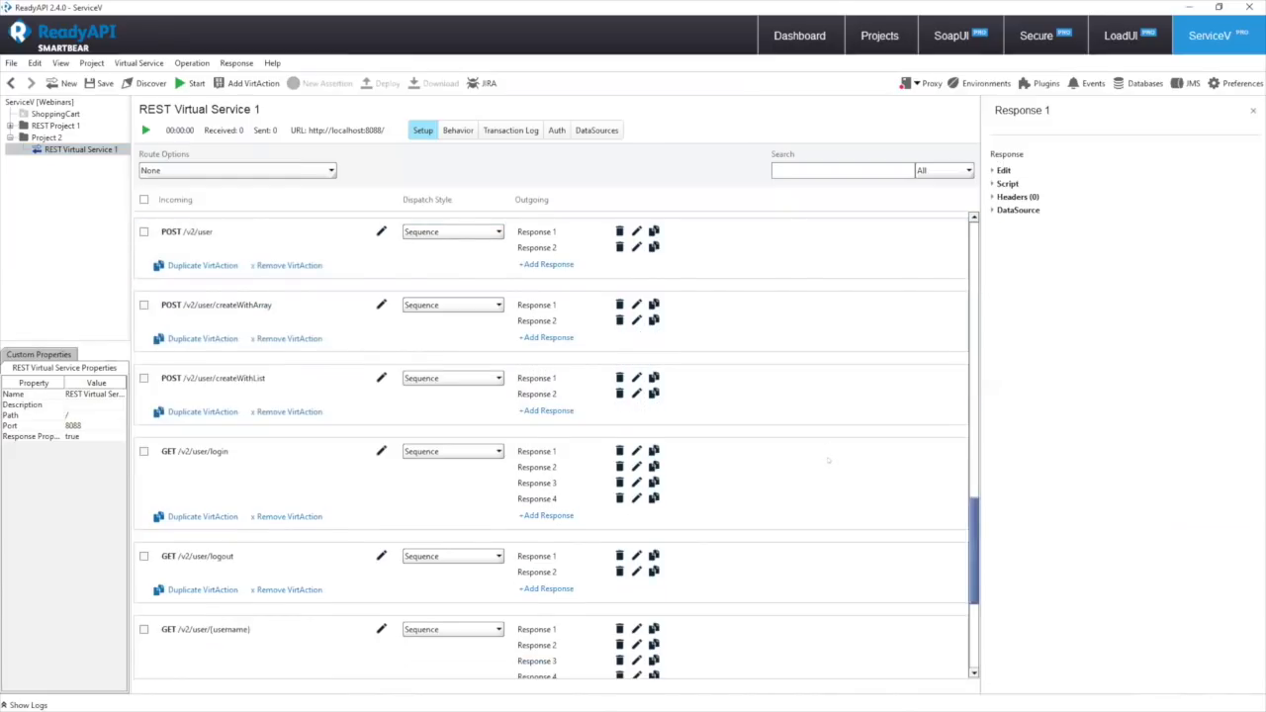
scroll(829, 460, down, 5)
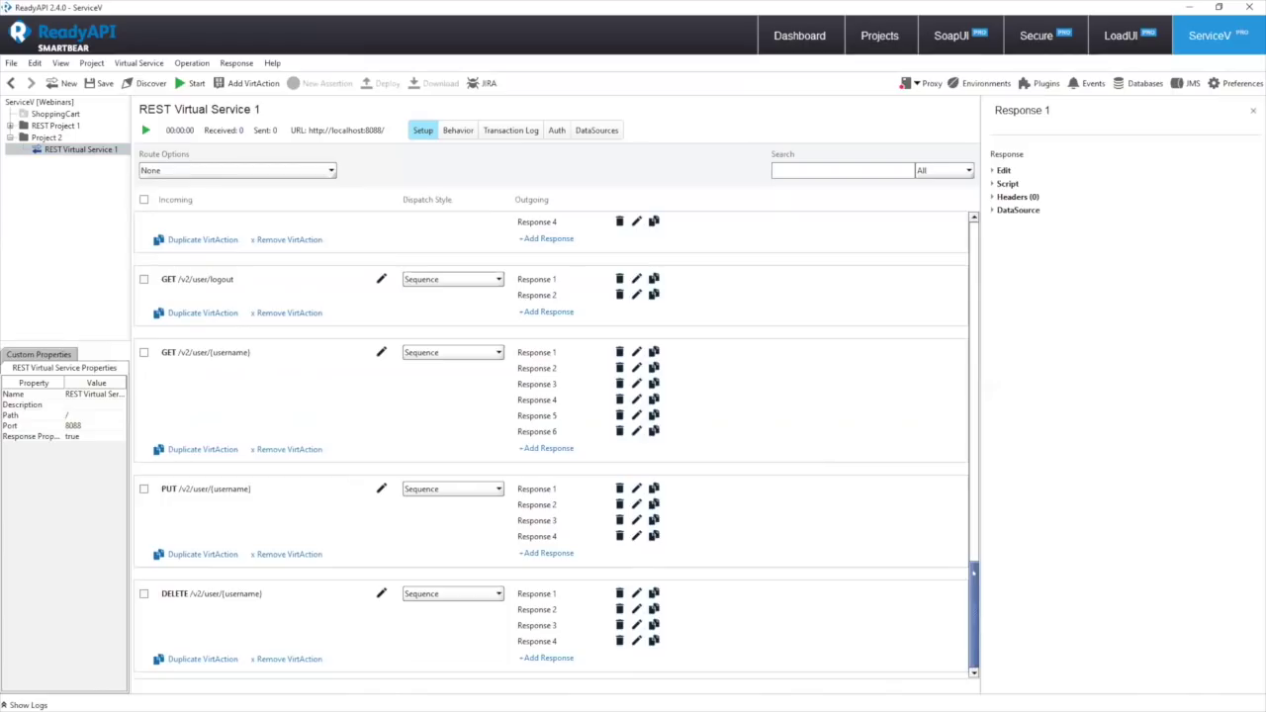
scroll(932, 492, up, 10)
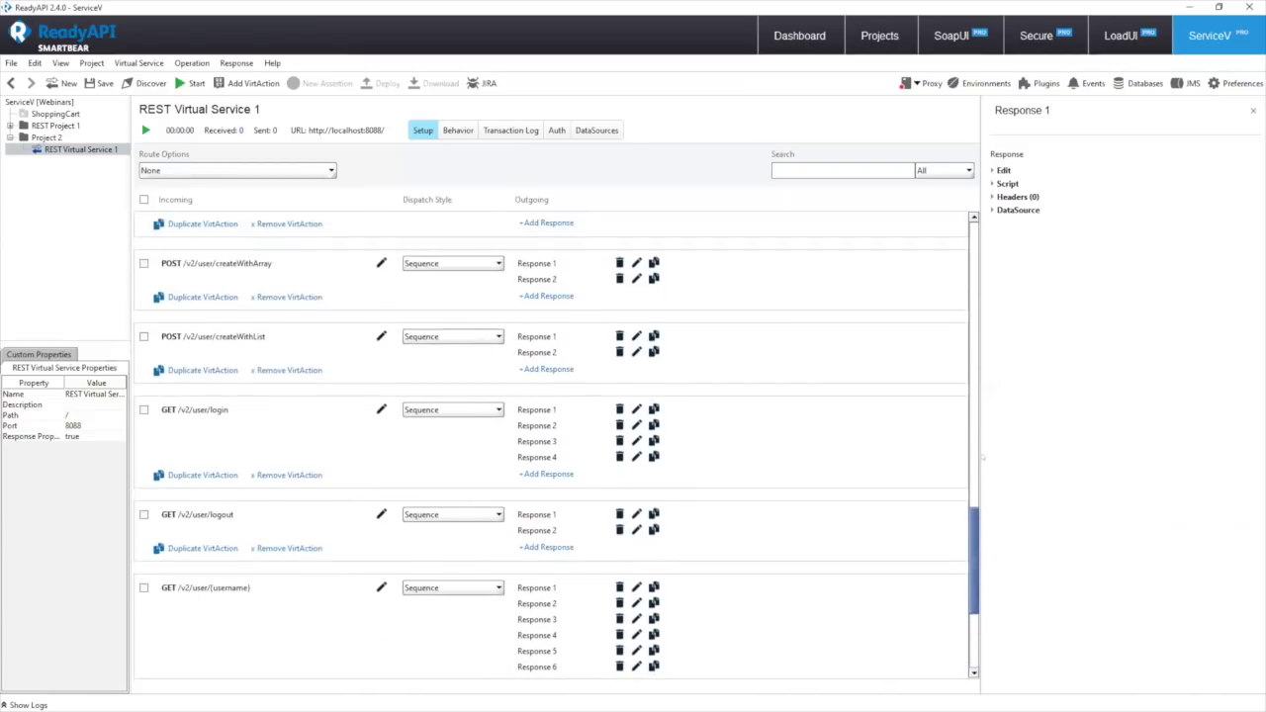
scroll(932, 492, up, 10)
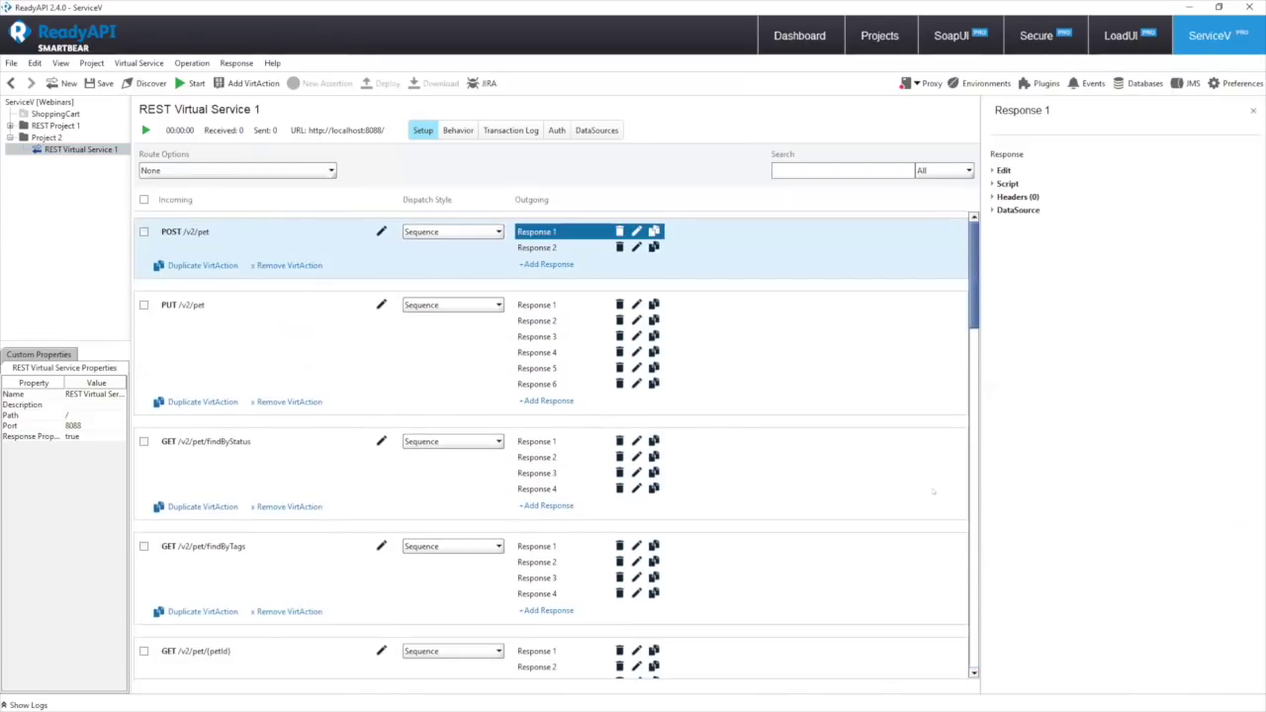